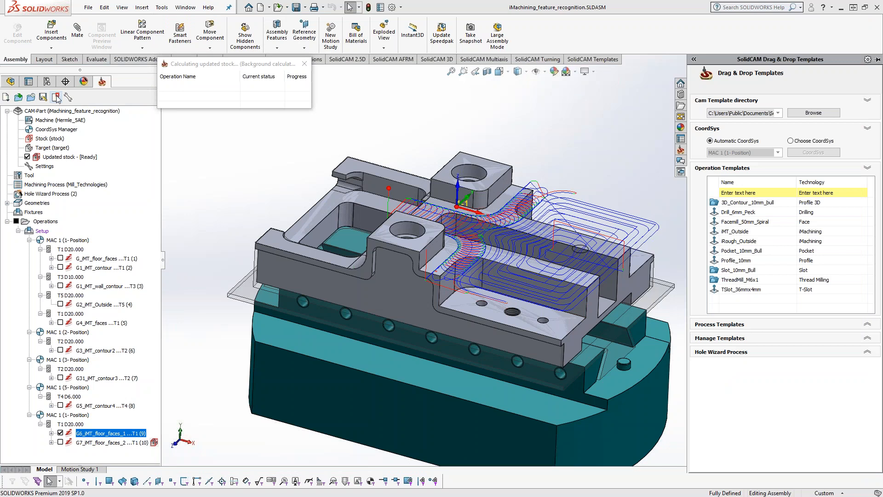
# Step: Close the current CAM-Part and open Limit_stpeup_1_ACP.PRT from the recent CAM parts
pyautogui.click(56, 97)
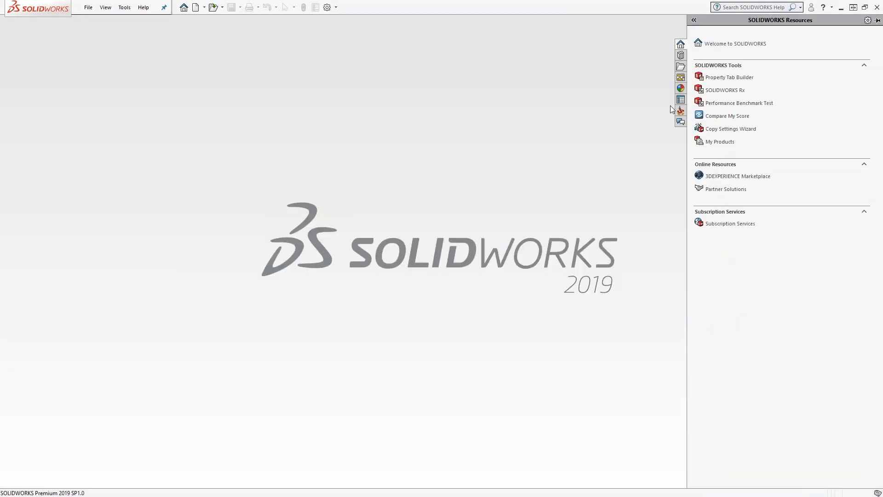
pyautogui.click(681, 111)
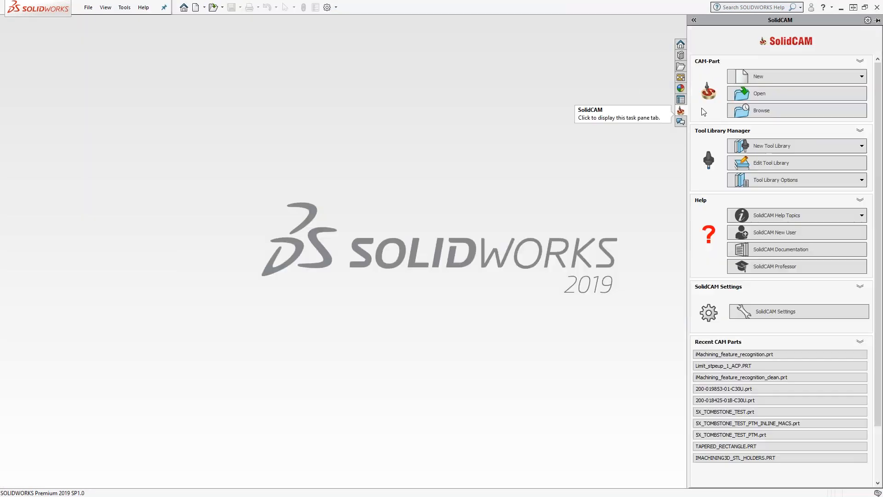
pyautogui.click(754, 367)
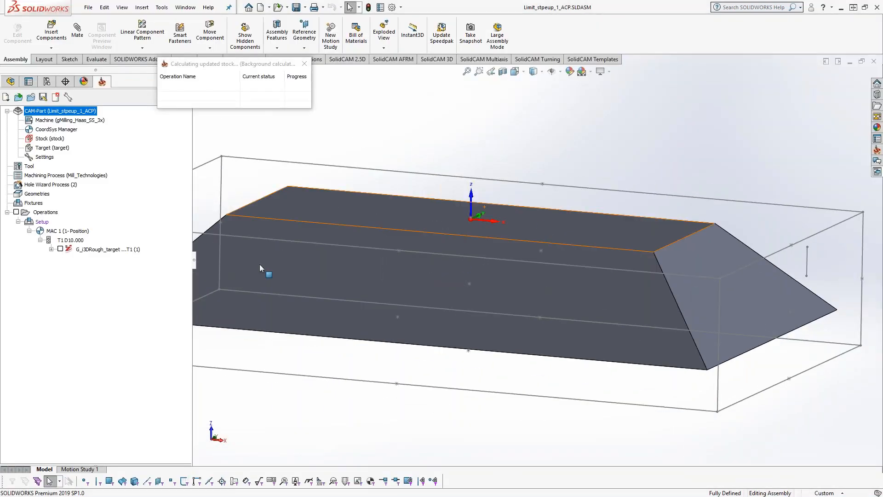
# Step: Simulate the i3DRough_target operation in the SolidCAM Simulator and inspect the stepped stock from the front
pyautogui.moveTo(676, 264); pyautogui.dragTo(576, 301, button='middle')
pyautogui.scroll(1, 575, 301)
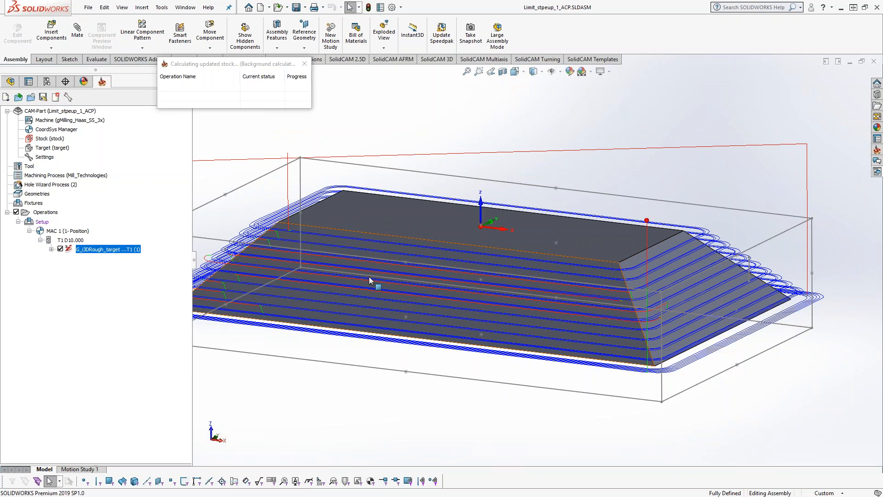
pyautogui.rightClick(107, 249)
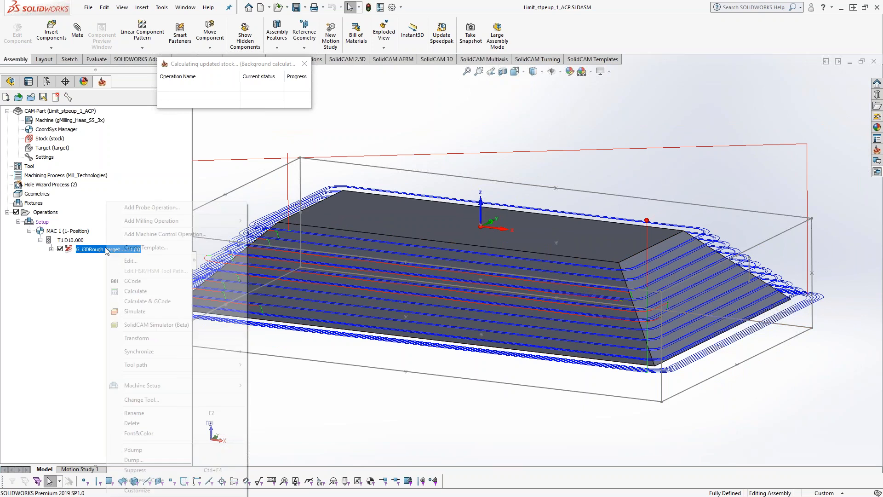
pyautogui.click(159, 325)
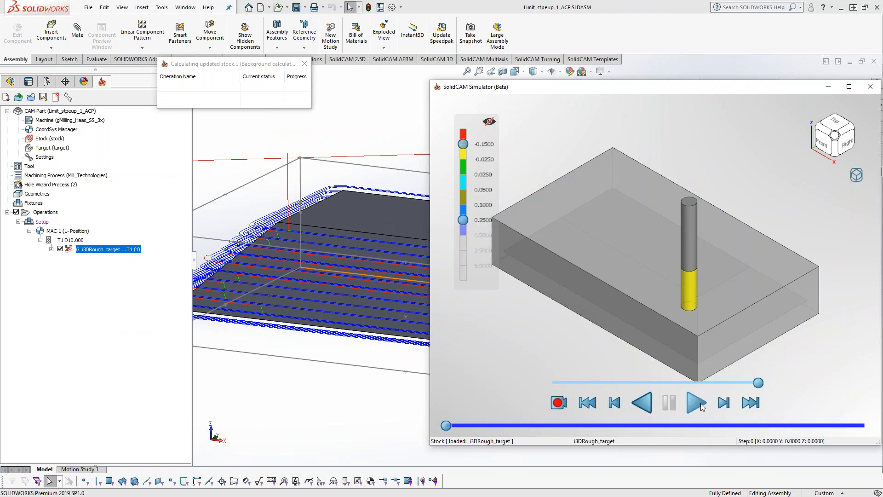
pyautogui.click(701, 405)
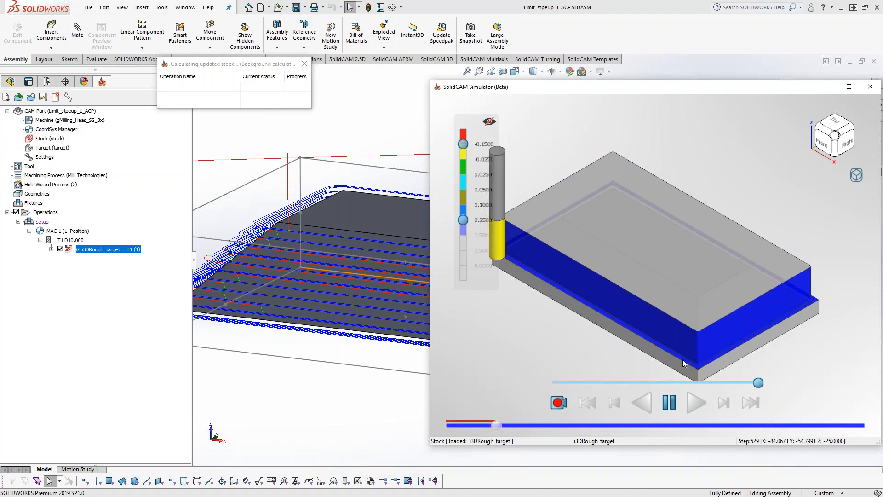
pyautogui.moveTo(682, 360); pyautogui.dragTo(623, 306, button='middle')
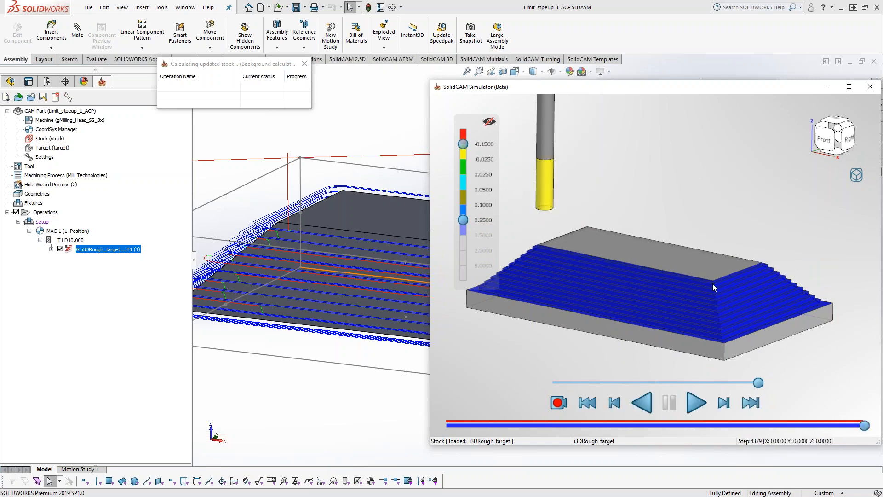
pyautogui.moveTo(712, 284); pyautogui.dragTo(730, 303, button='middle')
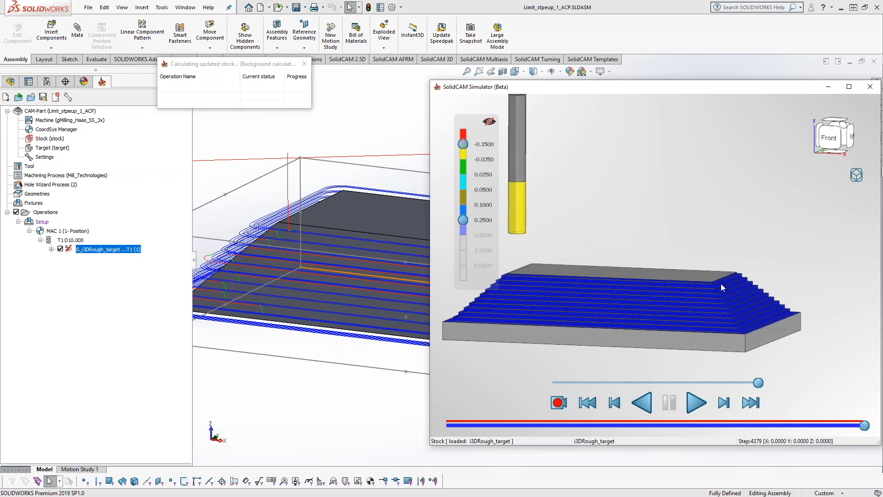
# Step: Move the simulation back to the lower step-up passes, then forward to the upper passes to examine the cutter's contact
pyautogui.moveTo(863, 425); pyautogui.dragTo(652, 421)
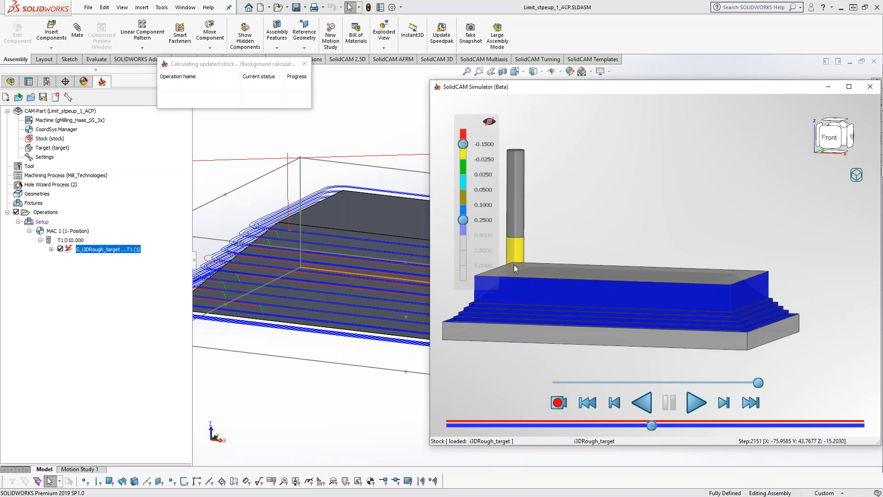
pyautogui.moveTo(651, 429); pyautogui.dragTo(793, 416)
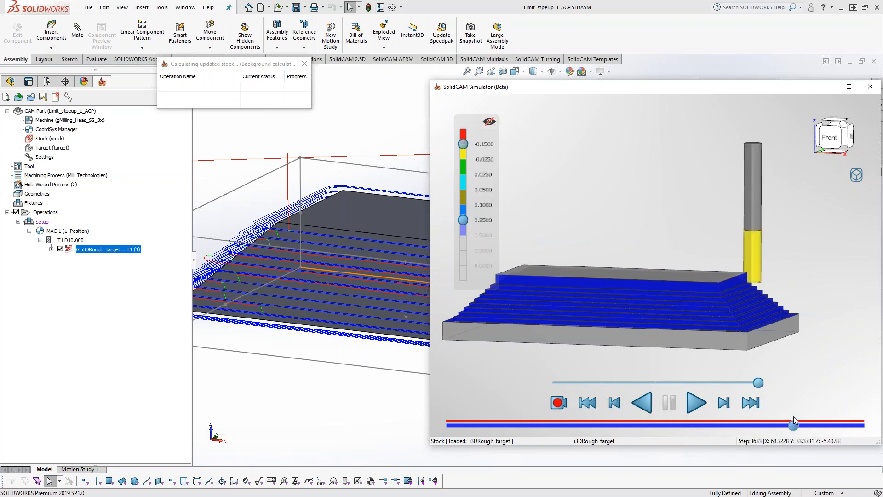
pyautogui.scroll(2, 745, 292)
pyautogui.scroll(2, 708, 266)
pyautogui.scroll(2, 708, 266)
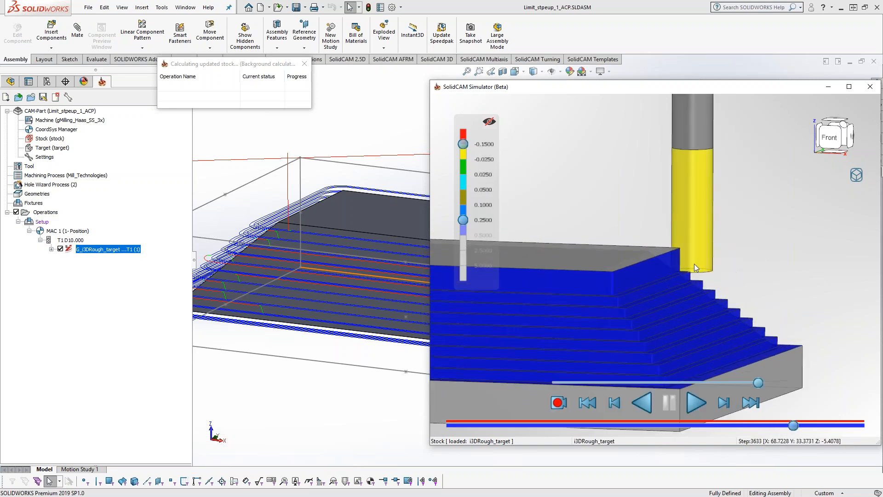
pyautogui.scroll(1, 677, 266)
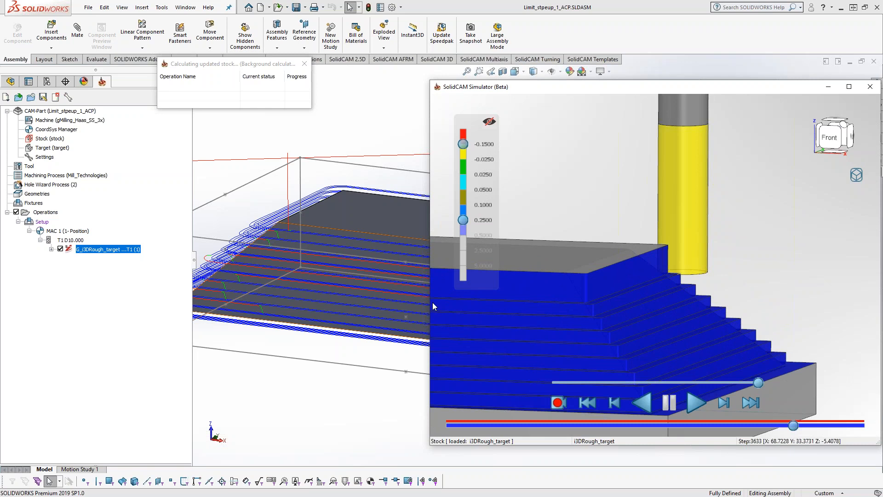
# Step: Open the i3DRough_target operation for editing and show its Technology Wizard settings
pyautogui.click(421, 236)
pyautogui.doubleClick(124, 249)
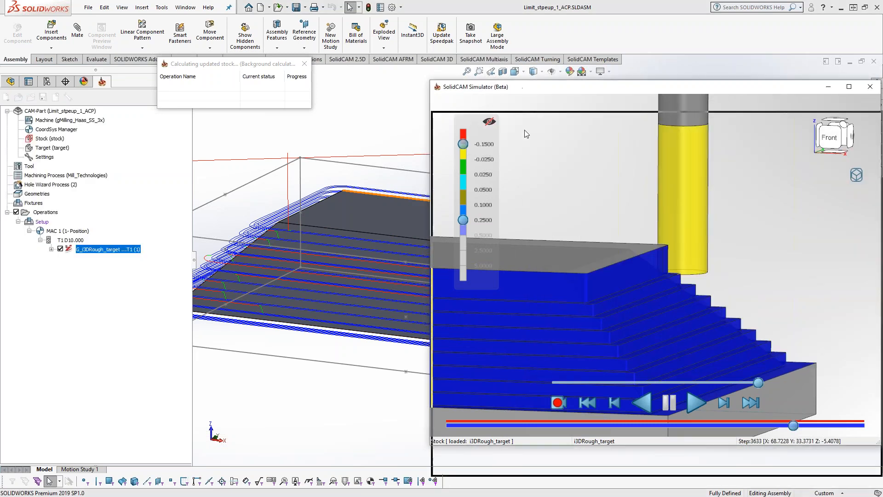
pyautogui.moveTo(608, 110); pyautogui.dragTo(346, 103)
pyautogui.click(304, 171)
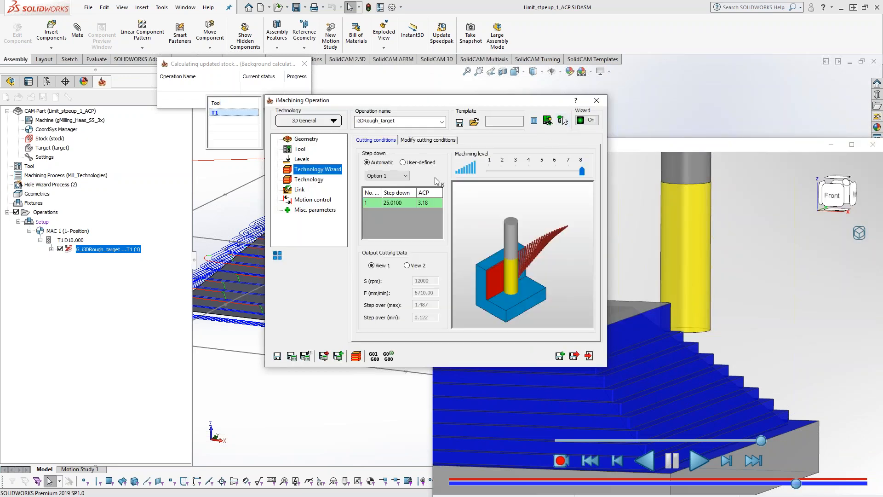
# Step: Open the SolidCAM help on Technology Wizard settings and read the Axial Contact Points (ACP) topic
pyautogui.press('F1')
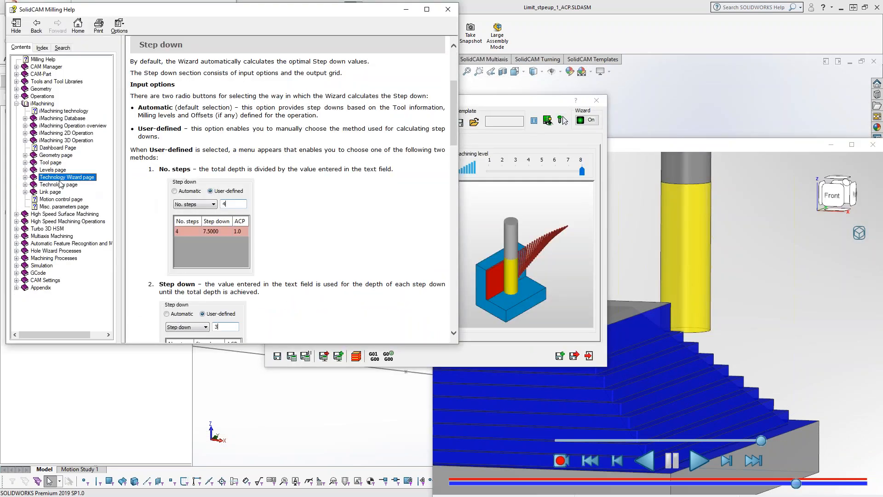
pyautogui.click(25, 177)
pyautogui.click(76, 184)
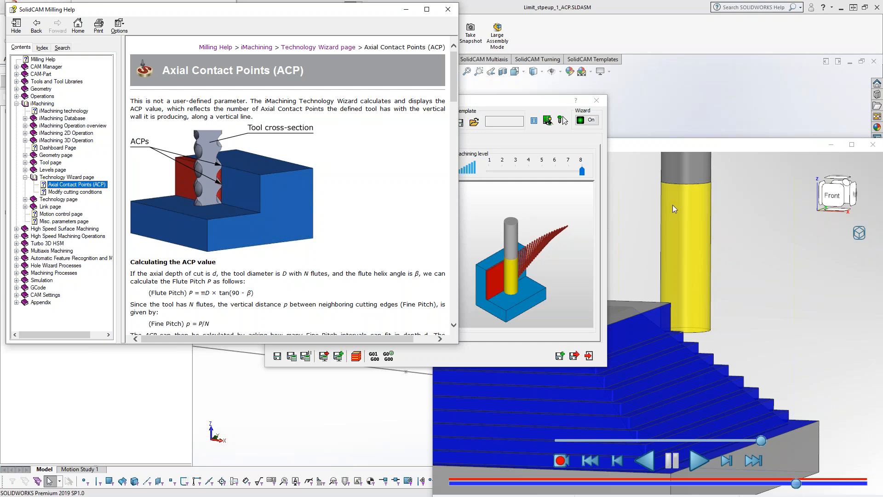
# Step: Enable "Limit depth to one ACP" for the step-up passes in the operation's technology settings
pyautogui.click(631, 149)
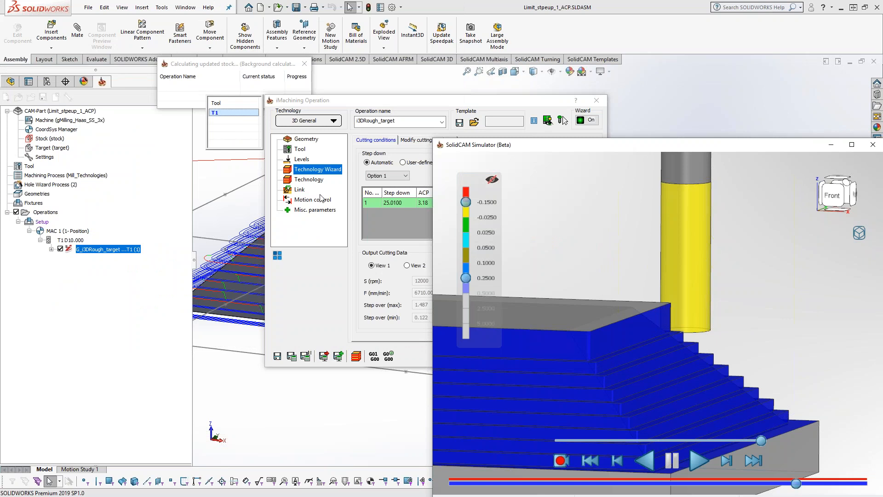
pyautogui.click(313, 180)
pyautogui.click(403, 248)
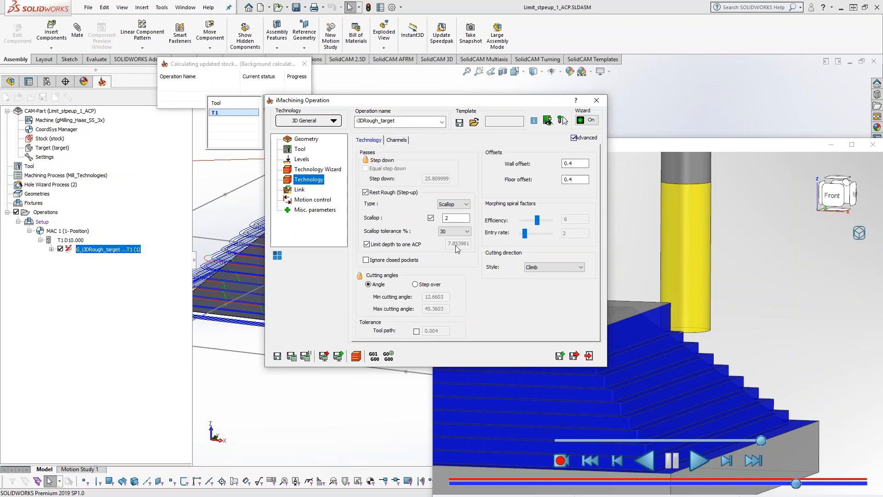
# Step: Check tool T1's diameter and compare the one-ACP depth limit with the cutter in the simulation
pyautogui.click(300, 149)
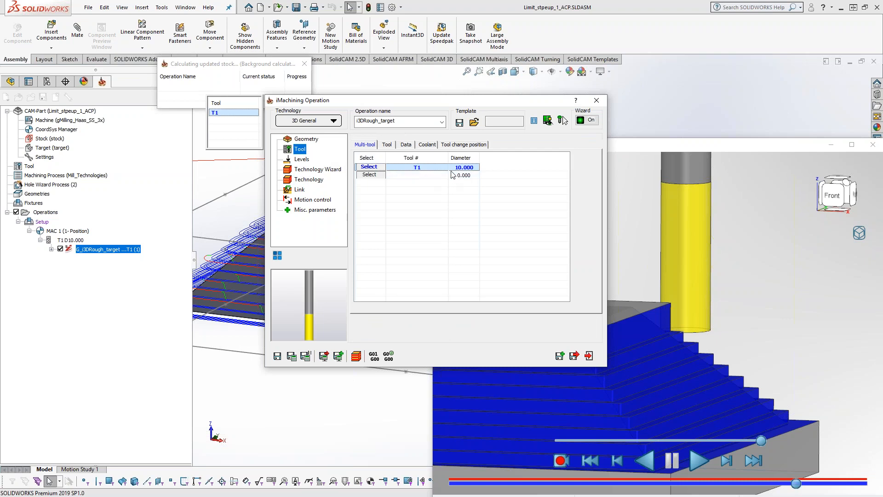
pyautogui.click(312, 180)
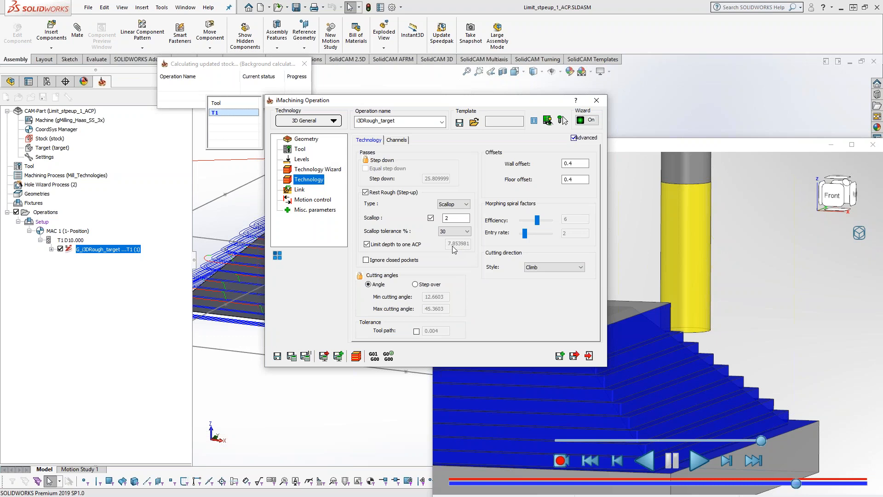
pyautogui.click(677, 268)
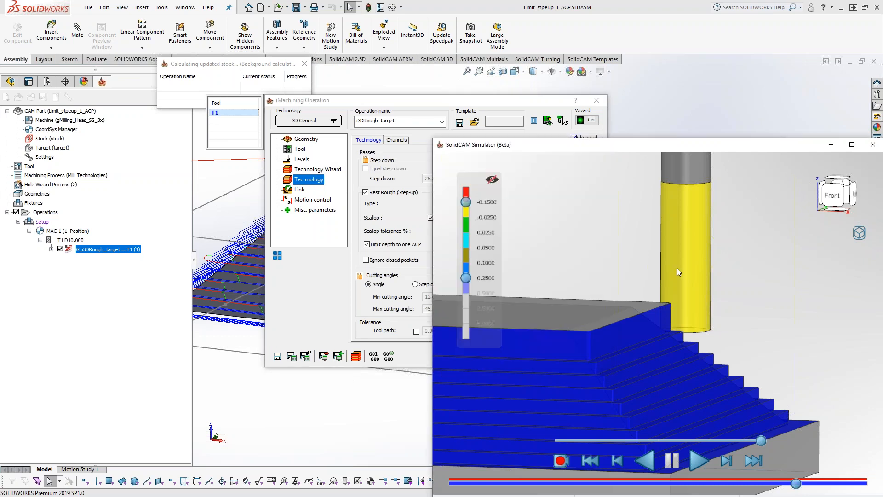
pyautogui.click(335, 310)
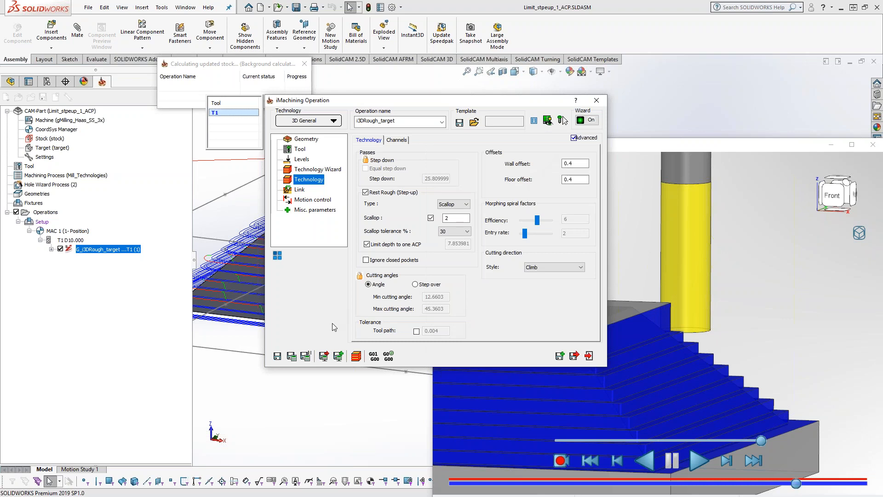
# Step: Save and calculate the i3DRough_target operation, and inspect its recalculated tool path from the side
pyautogui.click(291, 358)
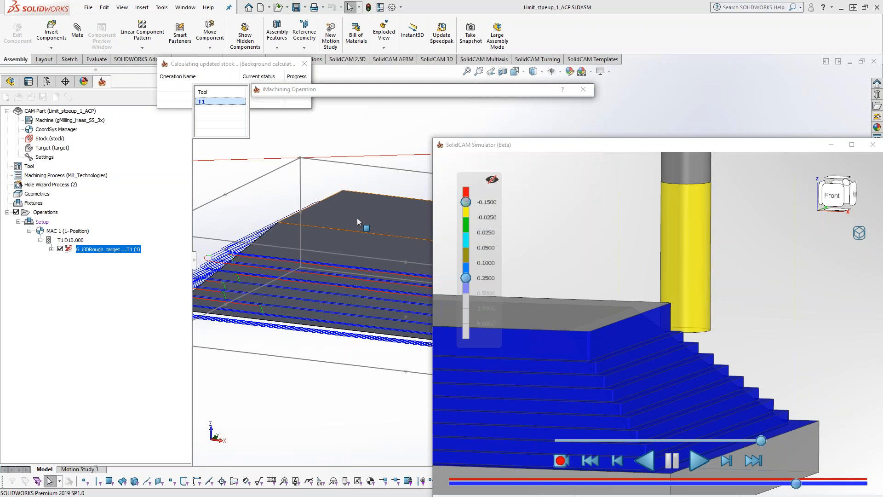
pyautogui.moveTo(356, 218); pyautogui.dragTo(392, 184, button='middle')
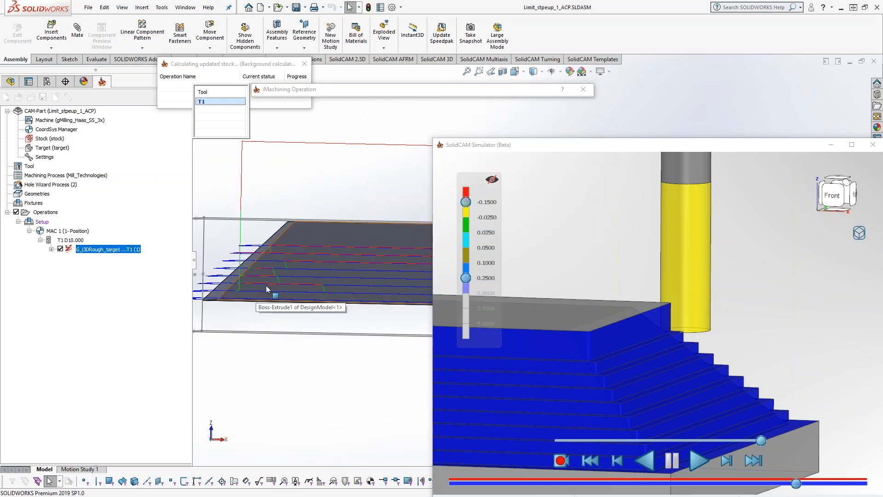
pyautogui.click(347, 93)
pyautogui.click(347, 89)
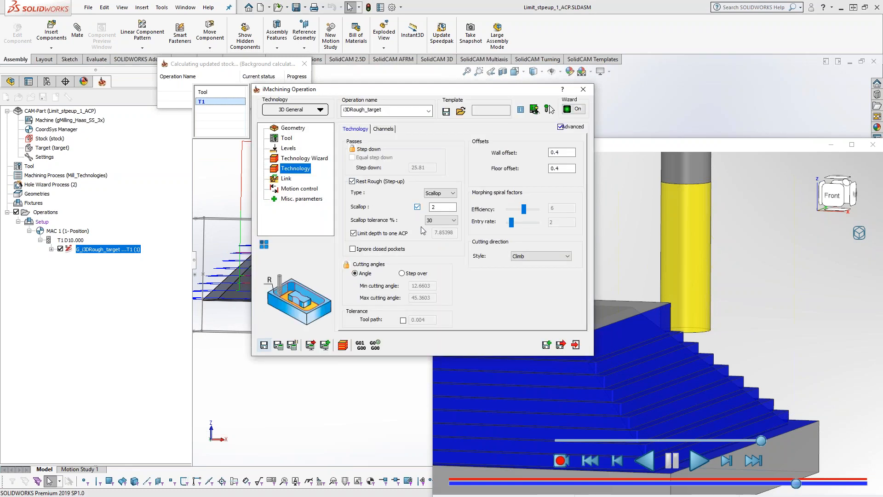
# Step: Simulate the recalculated i3DRough_target operation and examine the remaining top step of the stock
pyautogui.click(343, 346)
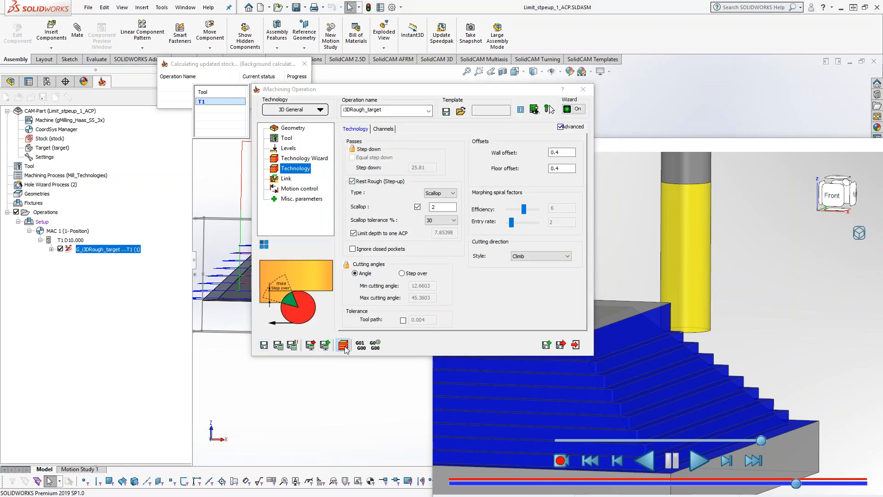
pyautogui.click(698, 460)
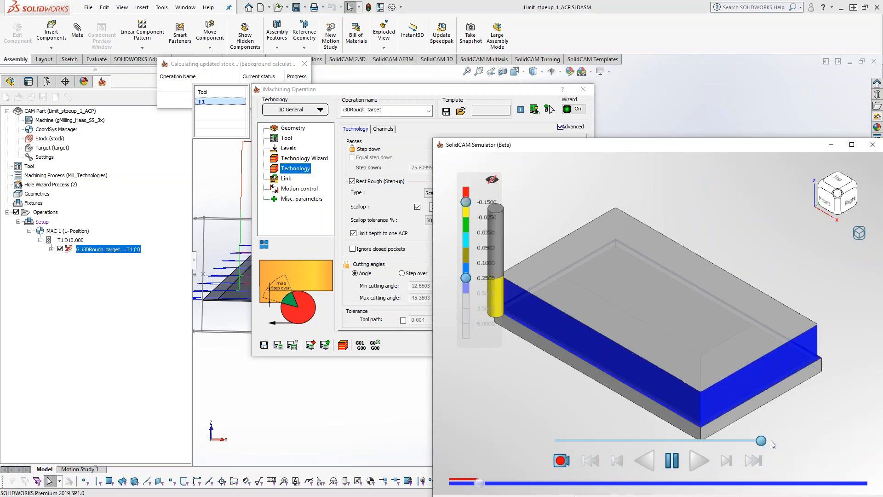
pyautogui.moveTo(699, 388); pyautogui.dragTo(681, 384, button='middle')
pyautogui.scroll(2, 681, 382)
pyautogui.scroll(1, 680, 376)
pyautogui.moveTo(686, 350); pyautogui.dragTo(690, 340, button='middle')
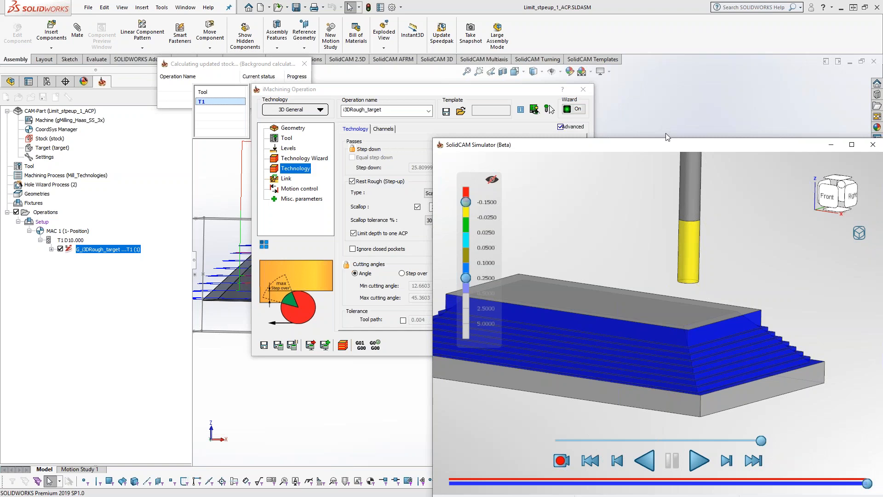
# Step: Close the SolidCAM Simulator and exit the iMachining operation
pyautogui.moveTo(666, 149); pyautogui.dragTo(604, 121)
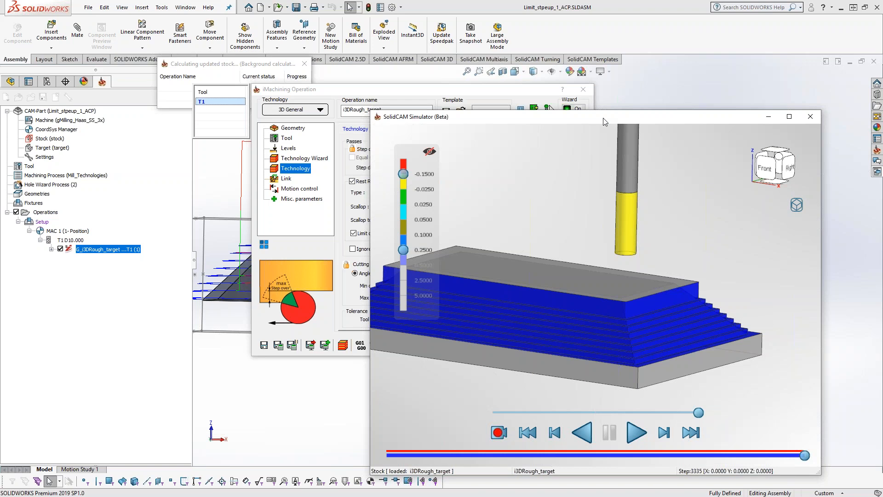
pyautogui.click(807, 116)
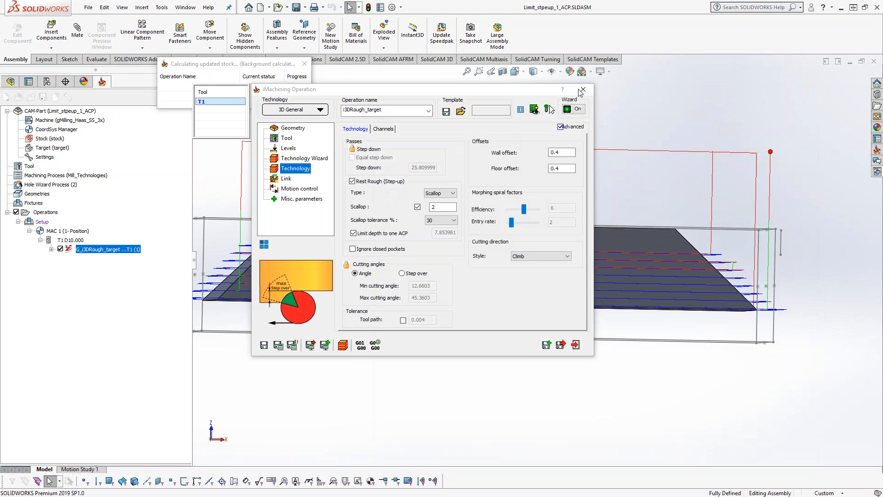
pyautogui.click(572, 345)
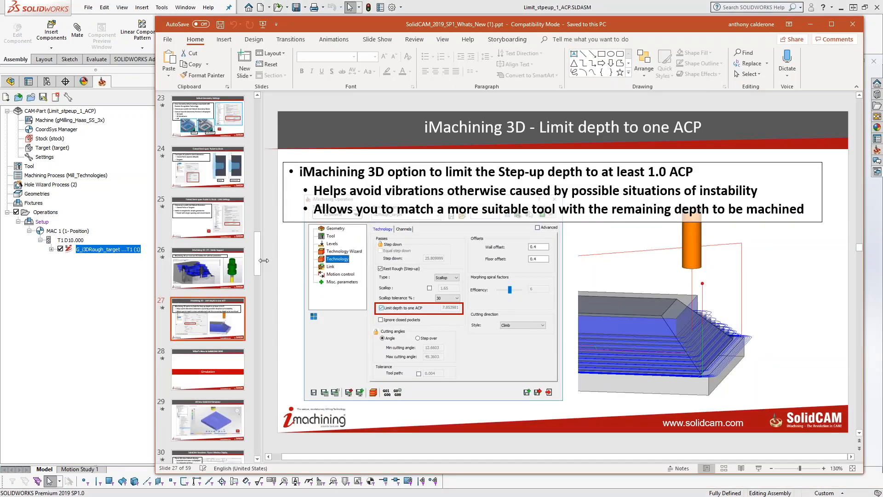
# Step: In the PowerPoint presentation SolidCAM_2019_SP1_Whats_New, go to slide 15
pyautogui.moveTo(257, 262); pyautogui.dragTo(257, 198)
pyautogui.click(227, 230)
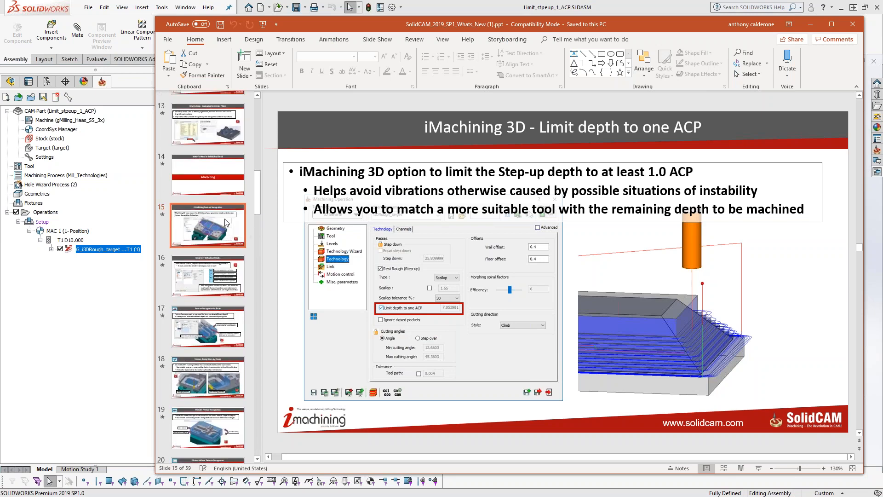
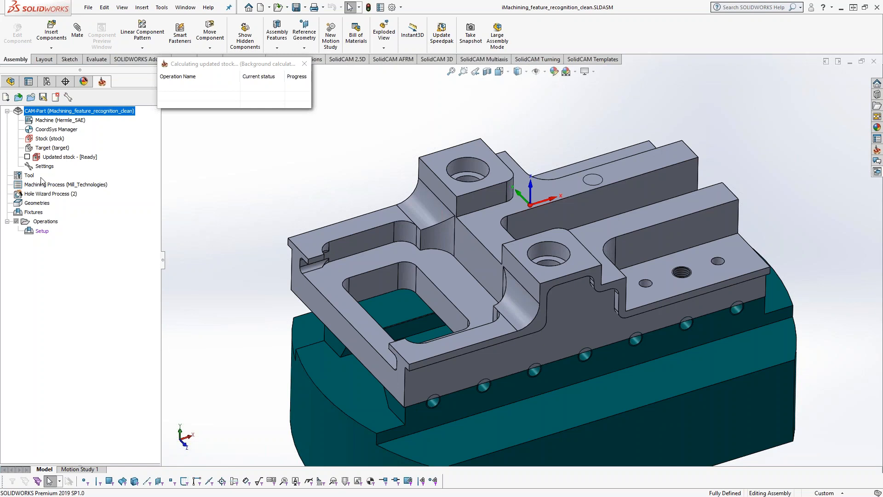
# Step: Show the updated stock around the iMachining_feature_recognition_clean part in SOLIDWORKS
pyautogui.click(27, 156)
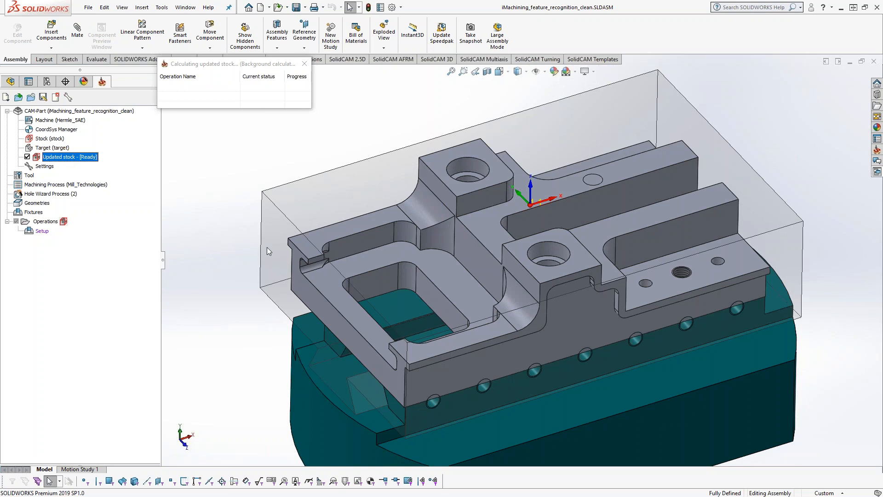
# Step: Add an iMachining milling operation and pick the floor face around the rectangular opening as its geometry
pyautogui.moveTo(275, 251); pyautogui.dragTo(271, 186, button='middle')
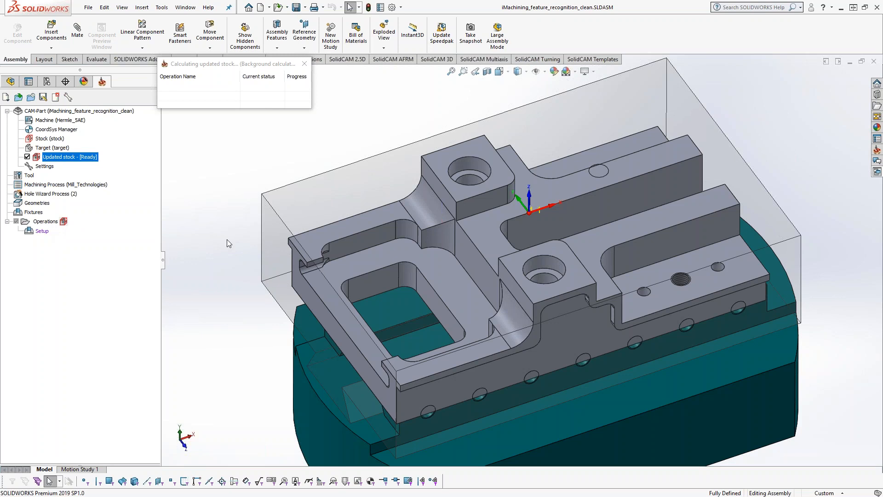
pyautogui.rightClick(45, 222)
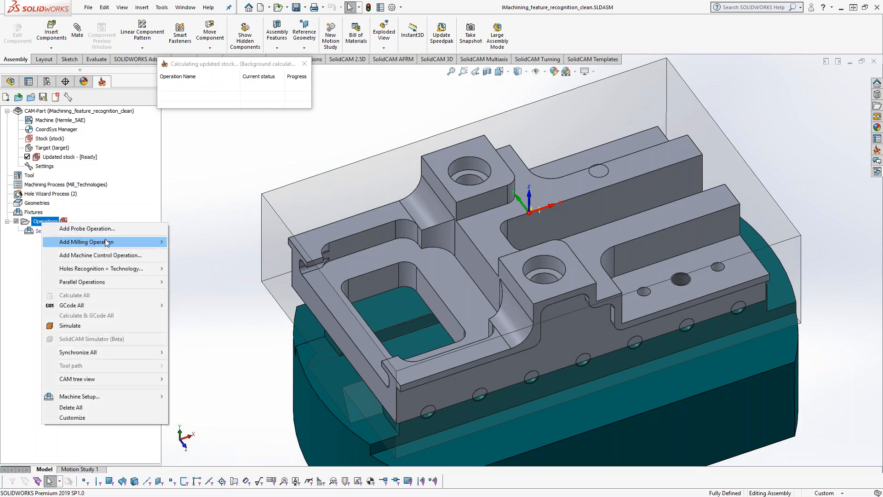
pyautogui.moveTo(106, 242)
pyautogui.click(214, 145)
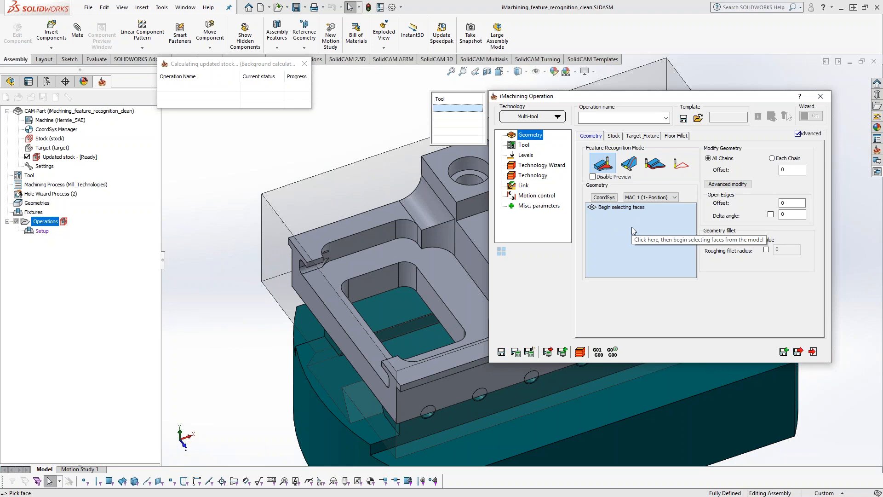
pyautogui.click(381, 254)
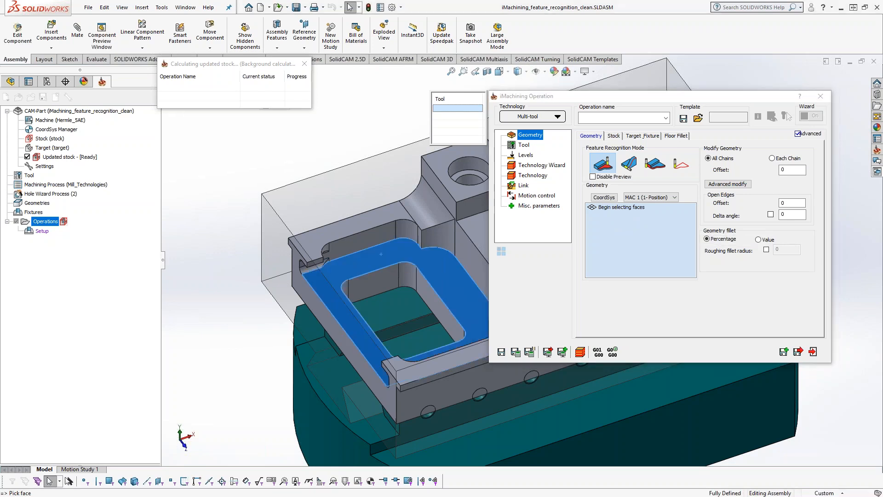
pyautogui.click(586, 289)
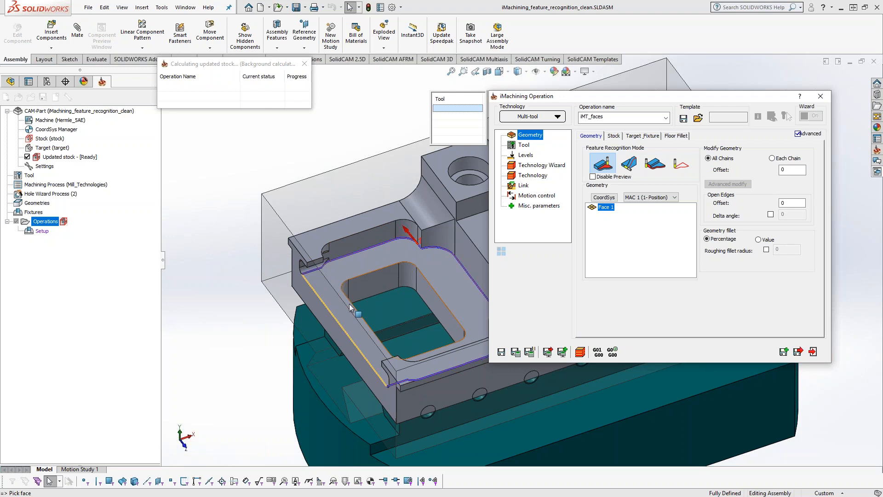
# Step: Assign tool 1, the 20 mm stub end mill, to the iMachining operation
pyautogui.click(525, 145)
pyautogui.click(597, 164)
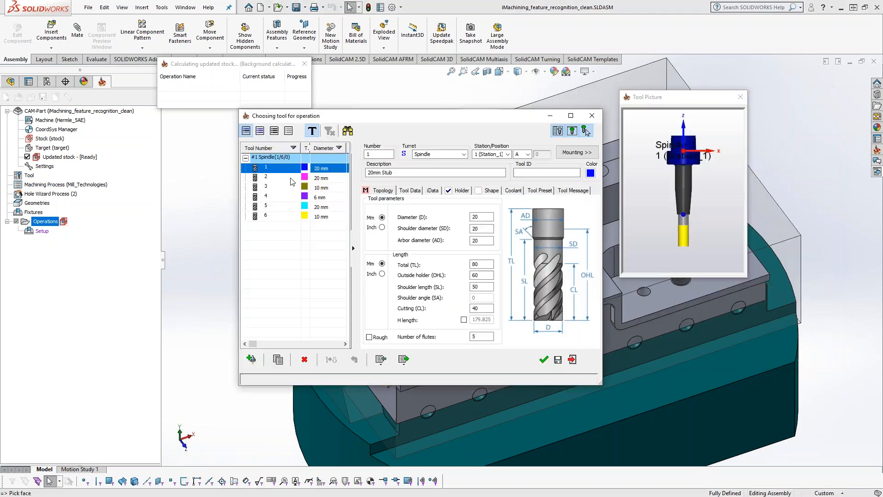
pyautogui.doubleClick(278, 170)
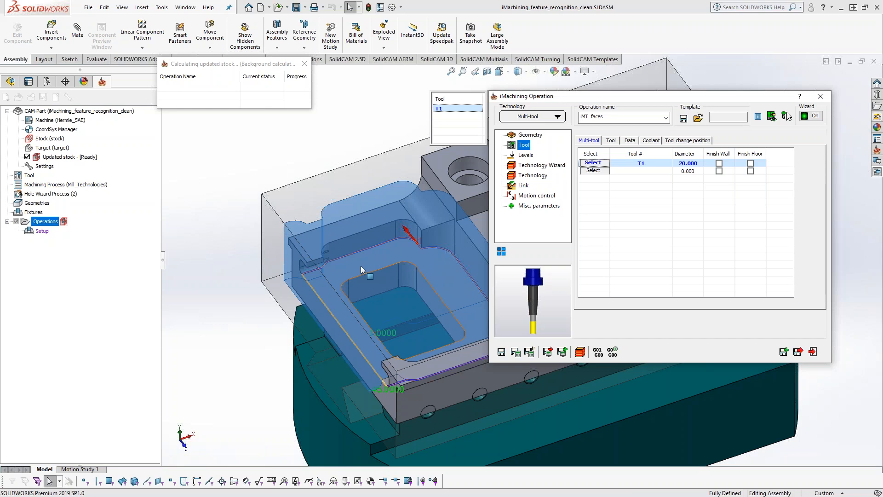
# Step: Examine how the recognized pocket geometry runs beneath the overhanging ledge at the part's corner
pyautogui.scroll(-2, 428, 263)
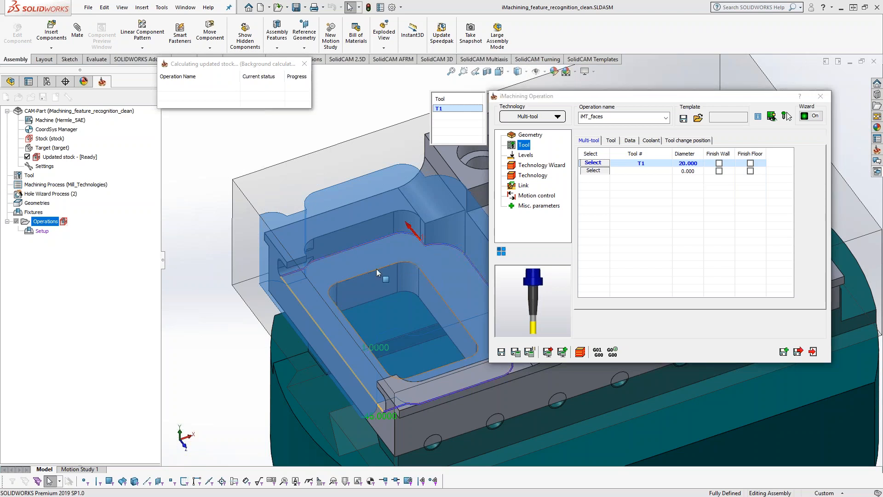
pyautogui.moveTo(376, 270); pyautogui.dragTo(375, 375, button='middle')
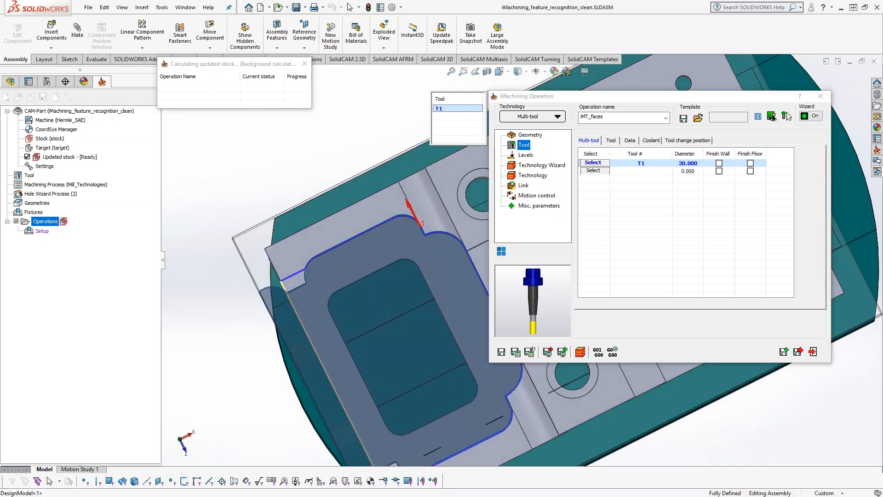
pyautogui.scroll(-5, 309, 282)
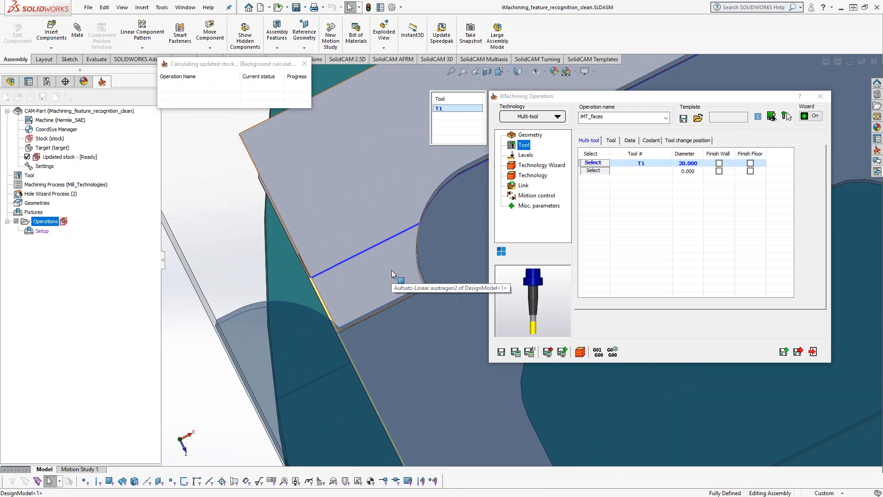
pyautogui.moveTo(391, 270); pyautogui.dragTo(398, 291, button='middle')
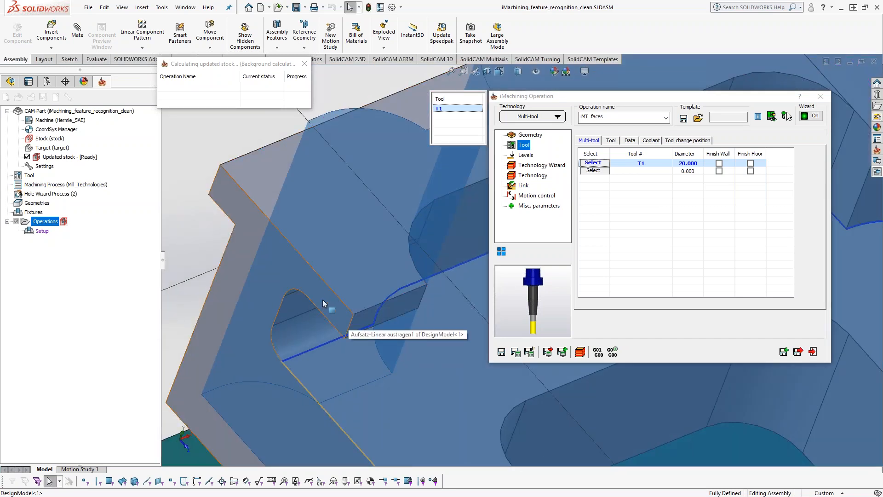
pyautogui.click(381, 301)
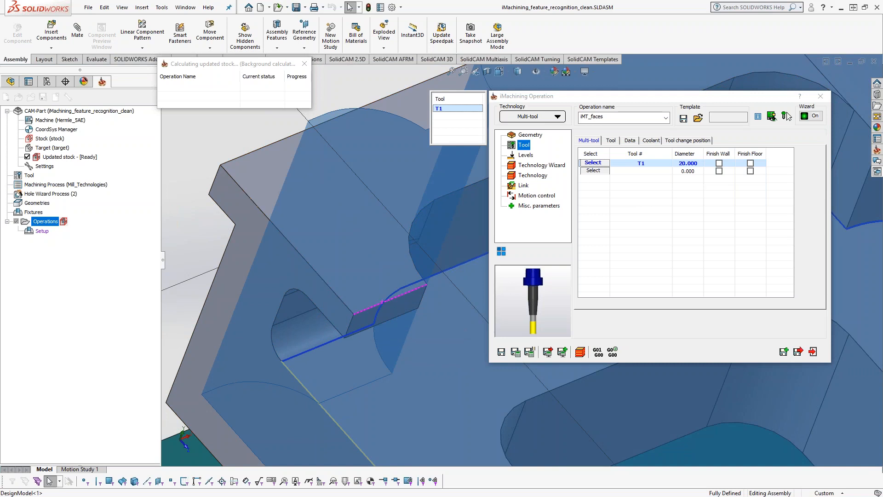
pyautogui.moveTo(382, 302)
pyautogui.mouseDown(button='middle')
pyautogui.moveTo(385, 342)
pyautogui.moveTo(379, 292)
pyautogui.moveTo(391, 301)
pyautogui.mouseUp(button='middle')
pyautogui.scroll(1, 391, 299)
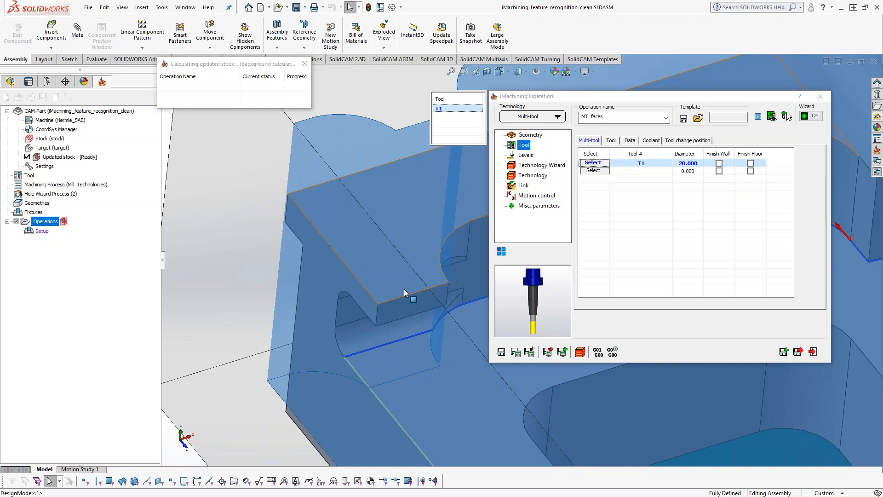
# Step: Examine the whole recognized machining volume, its open edge and the inner opening, with the operation dialog moved clear of the model
pyautogui.moveTo(576, 104); pyautogui.dragTo(657, 102)
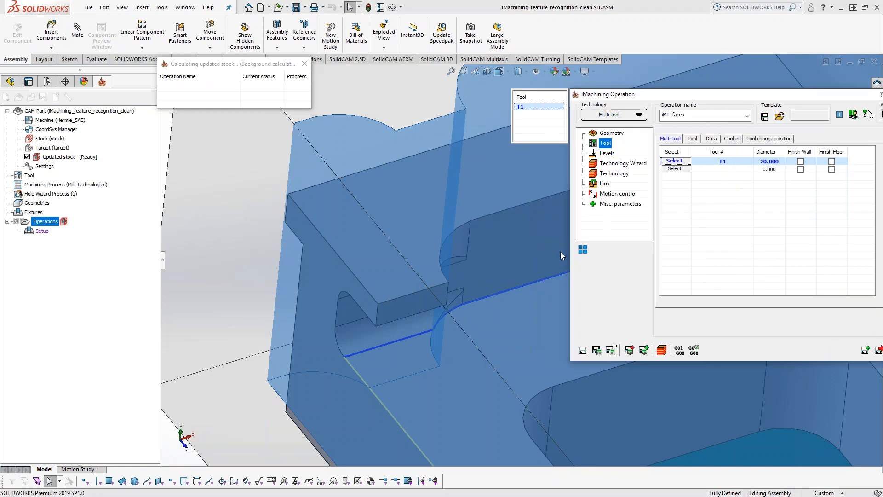
pyautogui.scroll(5, 538, 281)
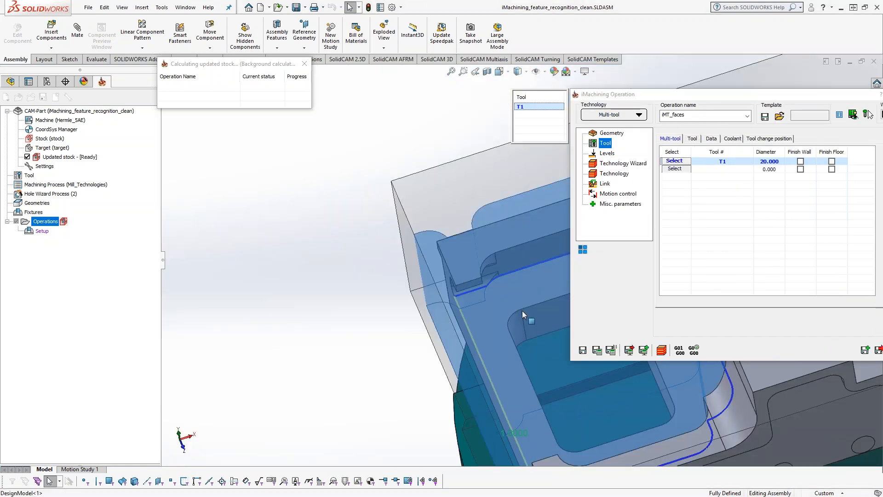
pyautogui.scroll(1, 523, 311)
pyautogui.scroll(-3, 518, 322)
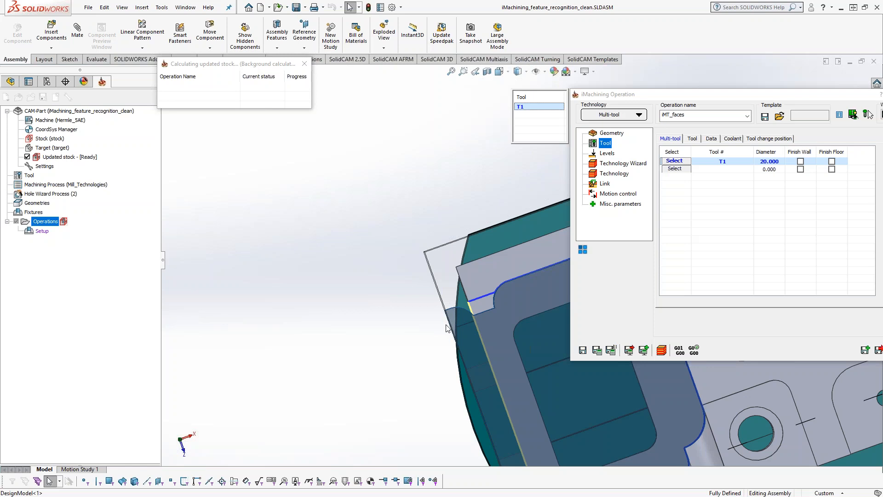
pyautogui.keyDown('ctrl'); pyautogui.moveTo(510, 352); pyautogui.dragTo(467, 233, button='middle'); pyautogui.keyUp('ctrl')
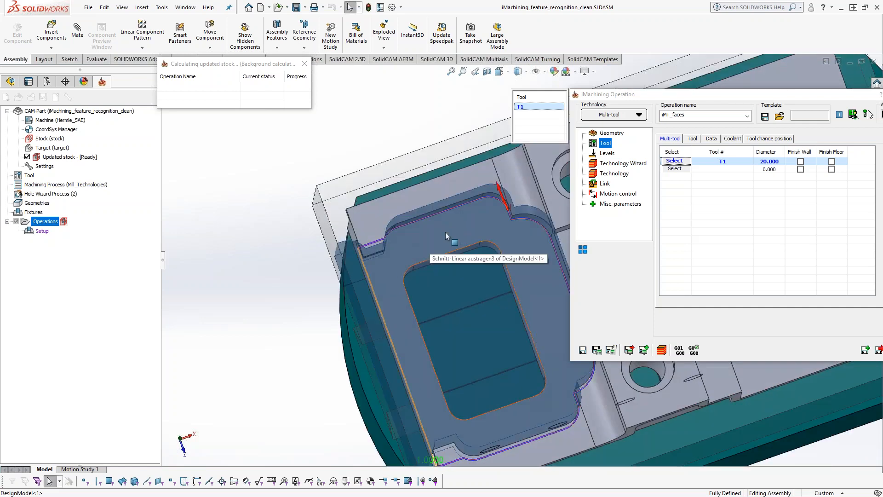
pyautogui.click(393, 275)
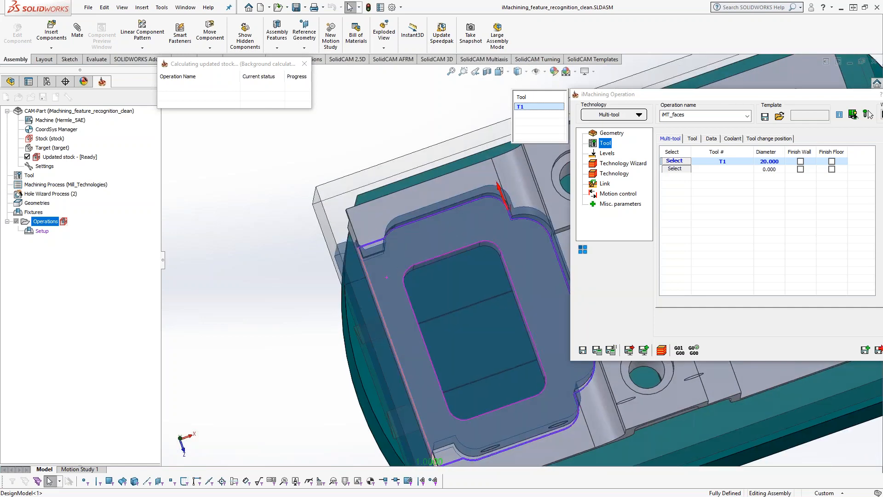
pyautogui.moveTo(388, 275); pyautogui.dragTo(371, 280, button='middle')
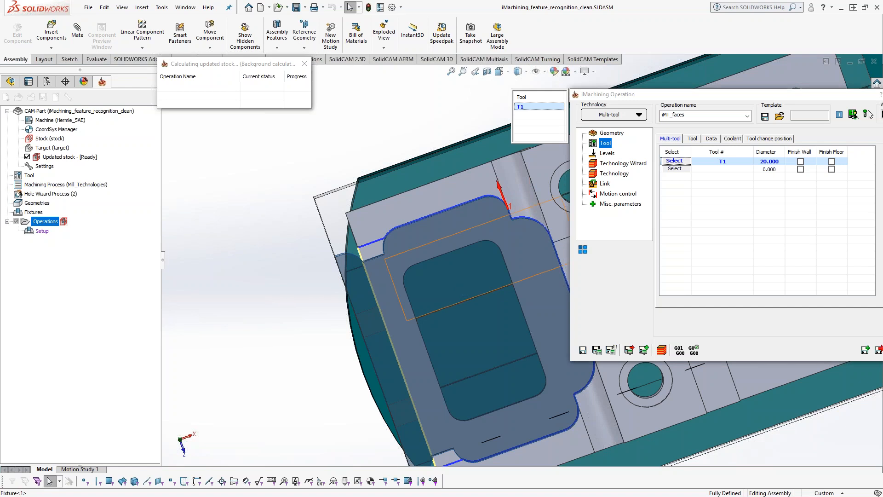
pyautogui.moveTo(399, 272); pyautogui.dragTo(398, 243, button='middle')
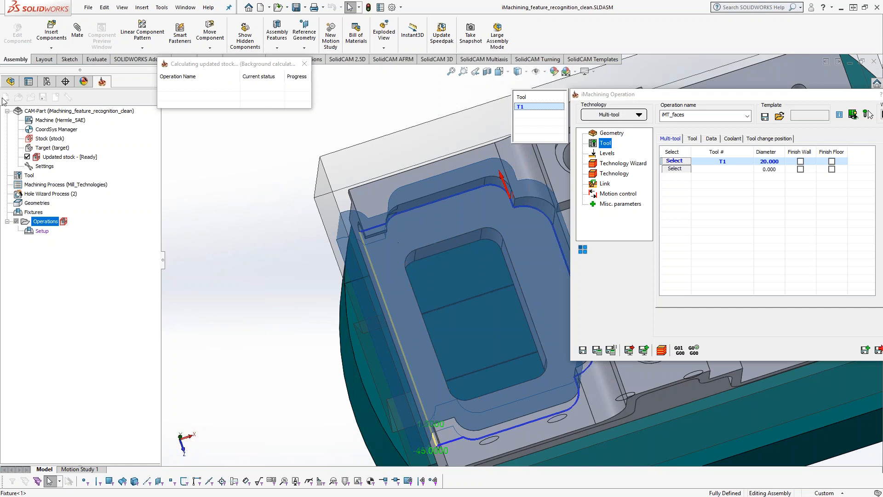
pyautogui.click(10, 82)
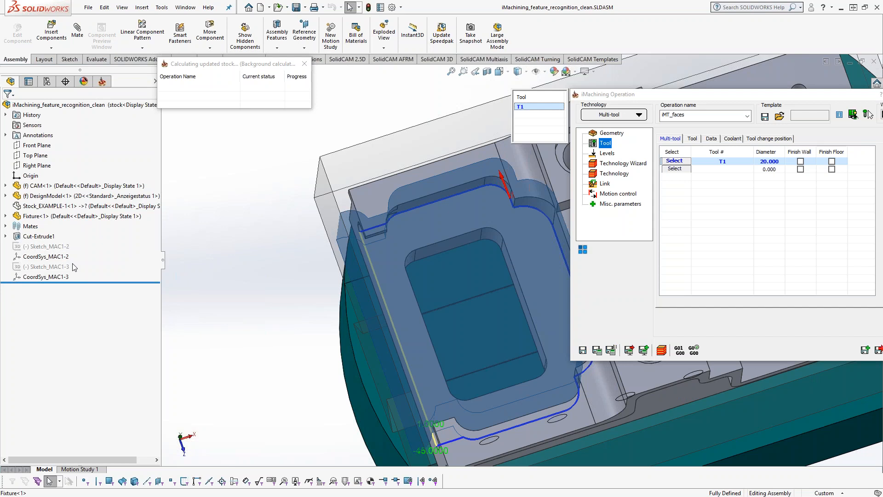
pyautogui.click(104, 82)
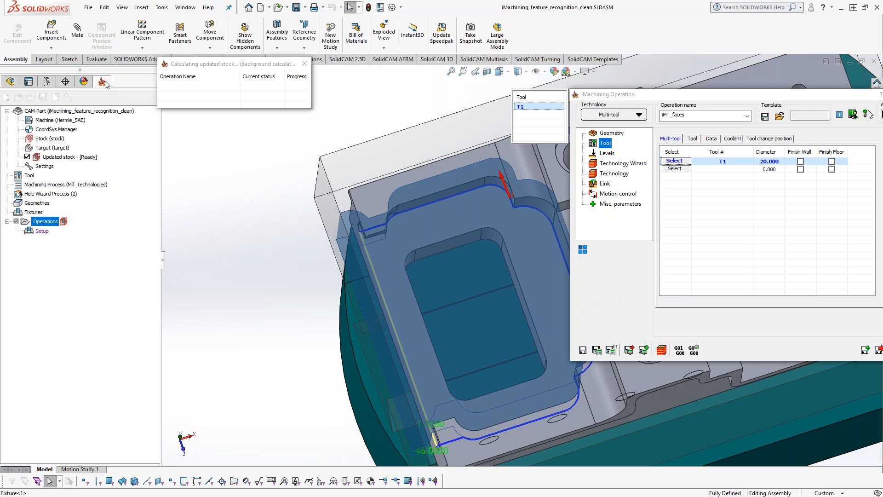
pyautogui.moveTo(435, 249); pyautogui.dragTo(431, 237, button='middle')
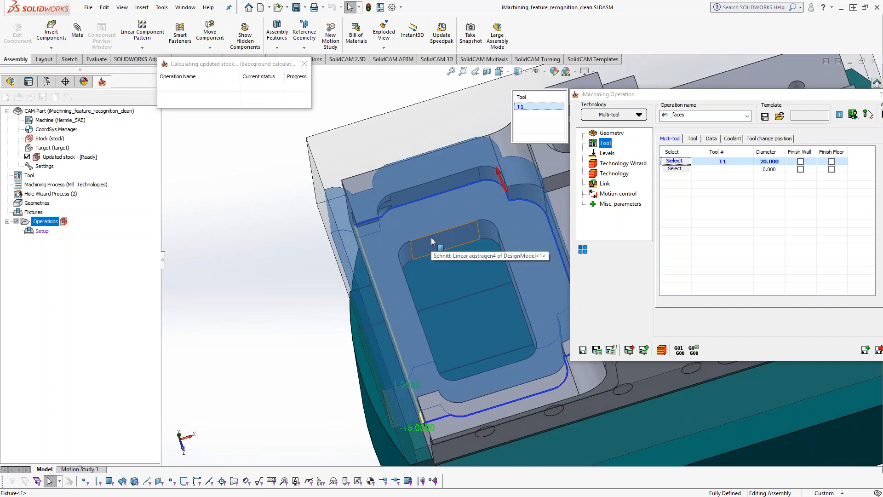
# Step: Enable floor finishing for tool T1, then save and calculate the operation
pyautogui.click(831, 161)
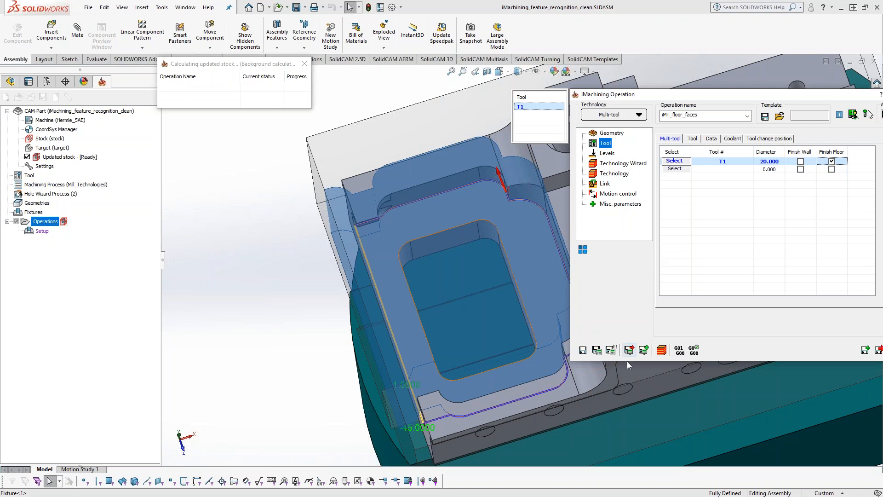
pyautogui.click(597, 351)
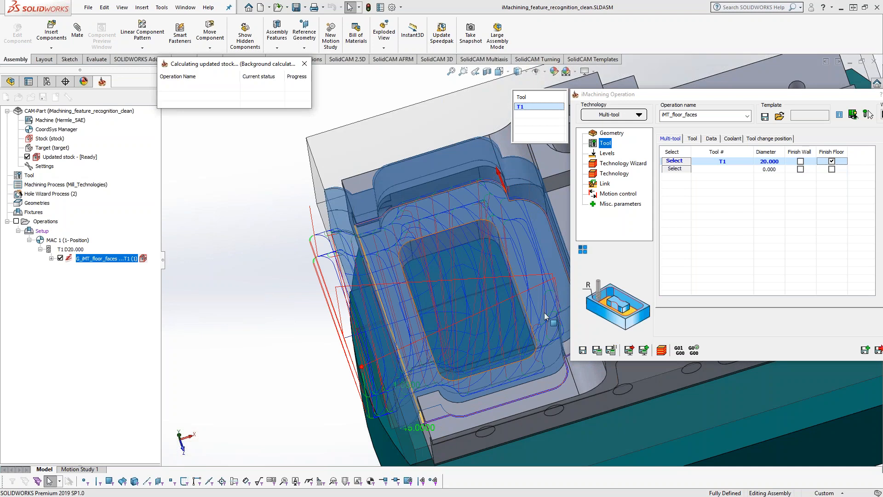
pyautogui.moveTo(545, 317); pyautogui.dragTo(514, 281, button='middle')
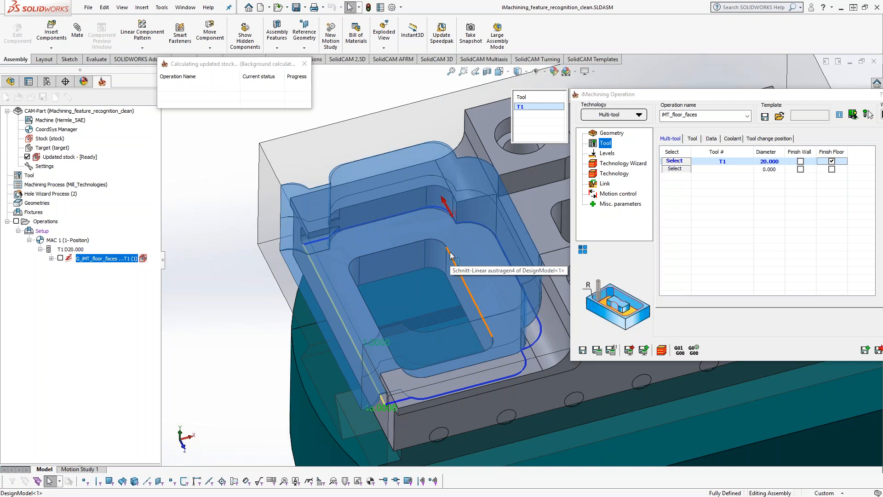
# Step: Disable the geometry preview of the iMT_floor_faces operation
pyautogui.click(612, 133)
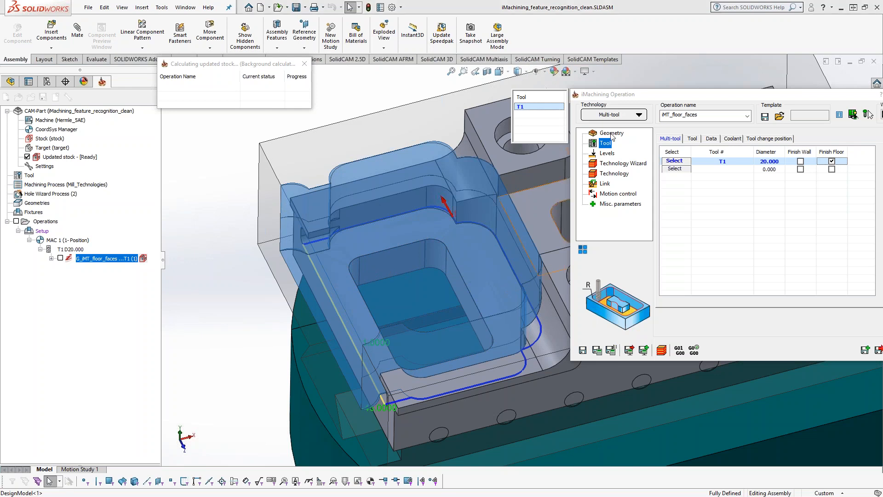
pyautogui.click(687, 179)
pyautogui.click(687, 179)
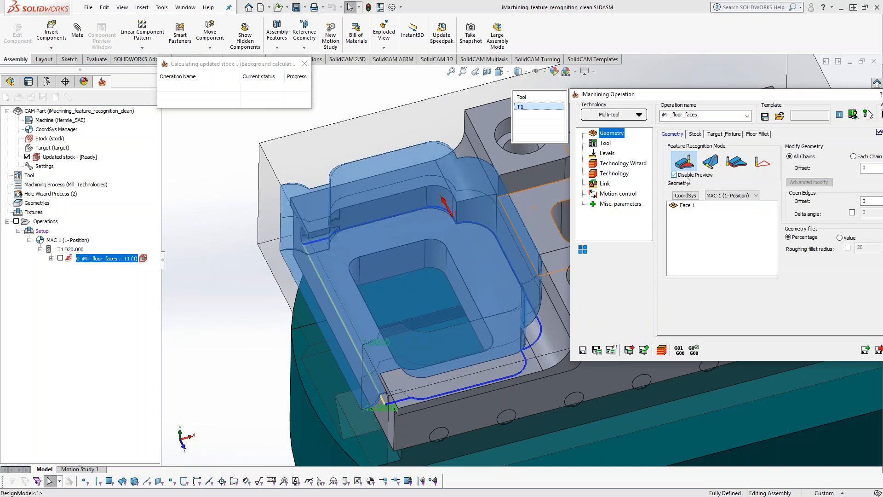
pyautogui.click(687, 179)
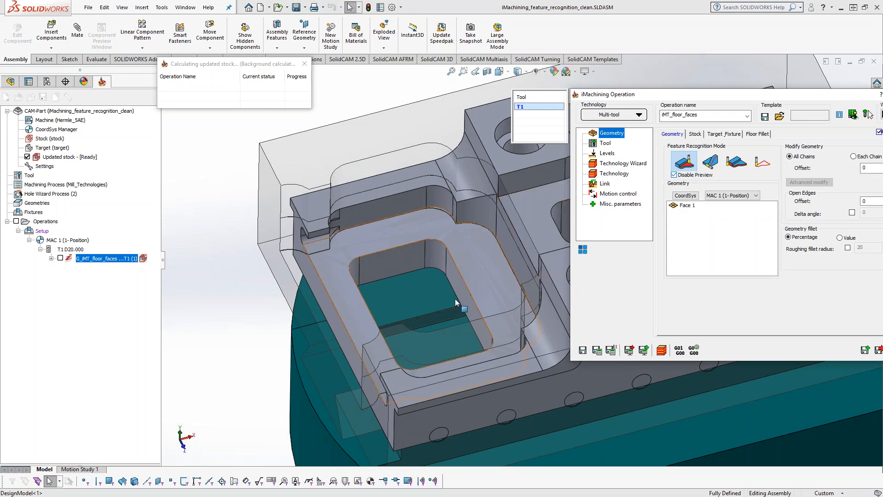
# Step: Toggle the updated stock display and exclude the current iMT_floor_faces operation from the updated stock
pyautogui.click(27, 157)
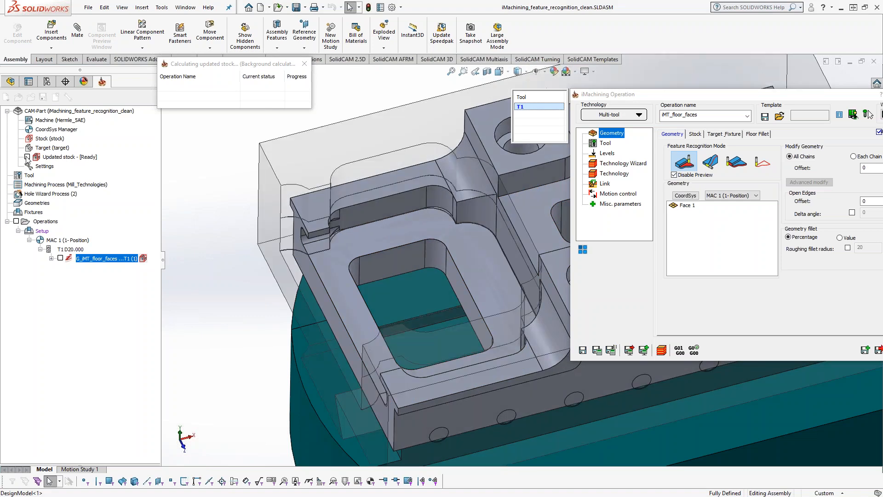
pyautogui.click(26, 156)
pyautogui.click(26, 157)
pyautogui.click(144, 259)
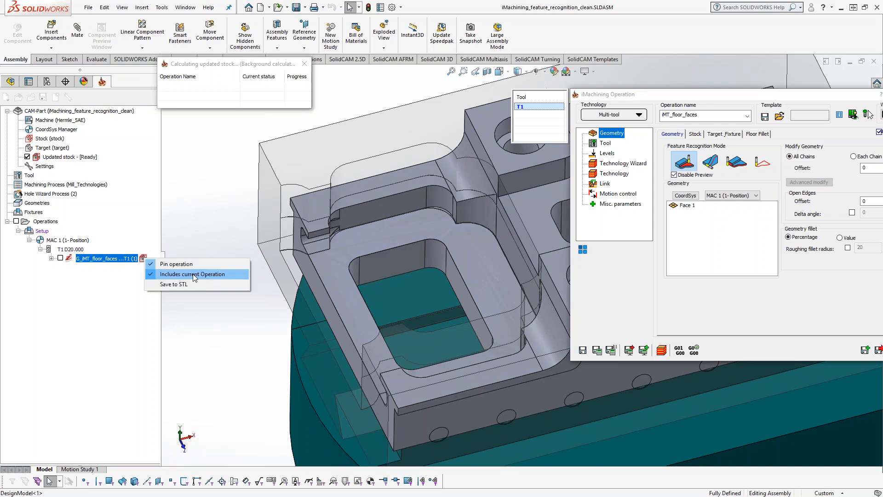
pyautogui.click(222, 274)
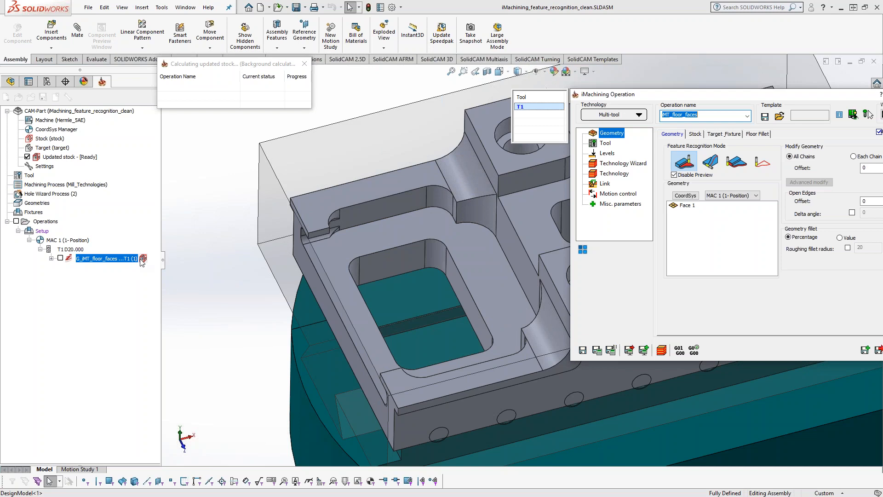
# Step: Re-enable the geometry preview and inspect the recognized volume against the updated stock
pyautogui.click(674, 175)
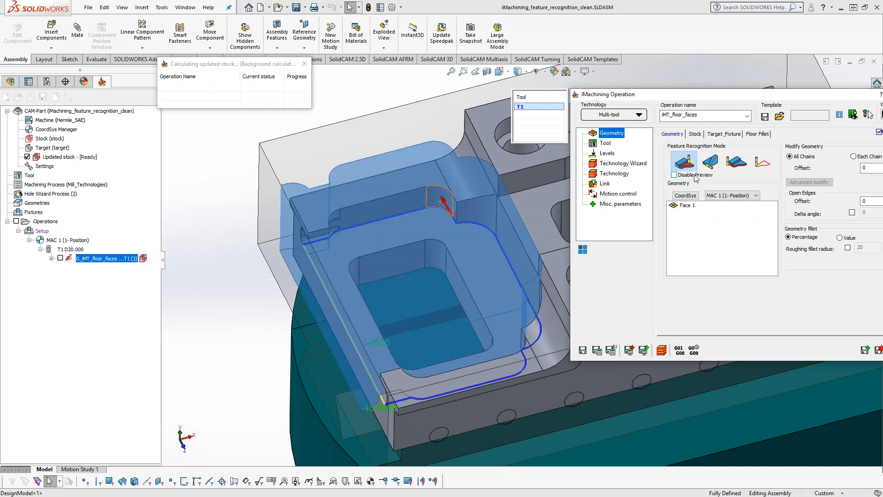
pyautogui.moveTo(505, 212); pyautogui.dragTo(327, 276, button='middle')
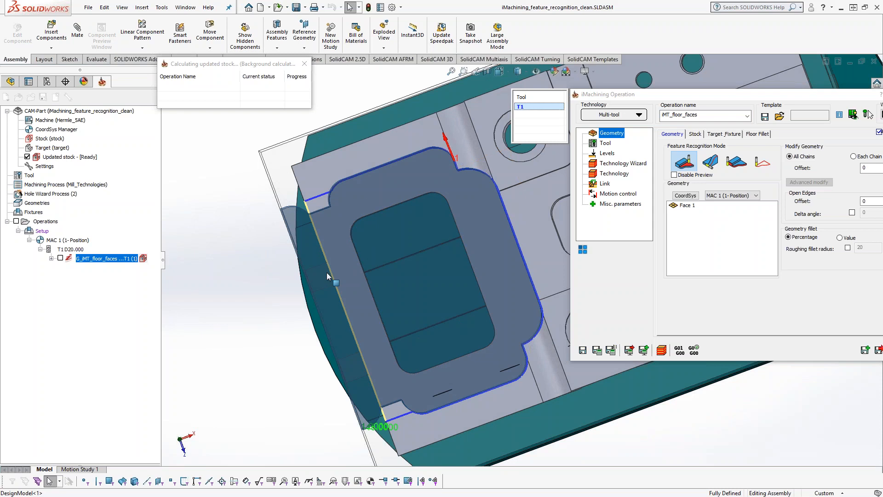
pyautogui.moveTo(335, 286); pyautogui.dragTo(288, 186, button='middle')
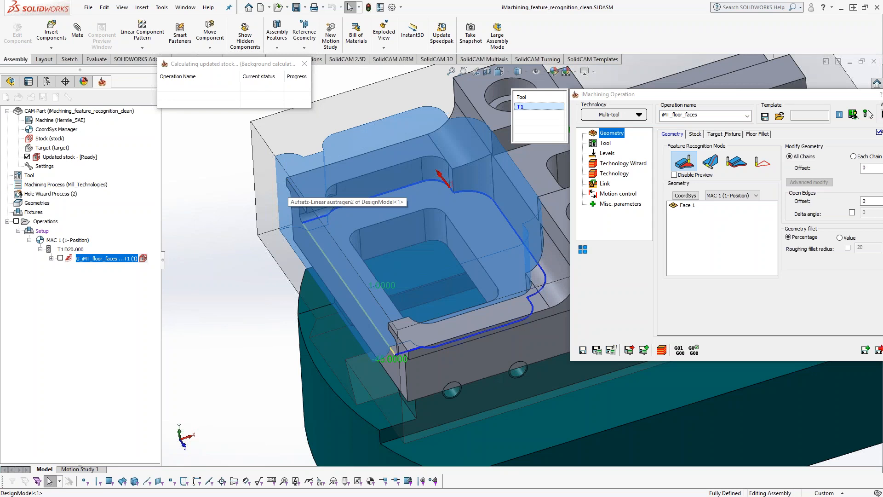
# Step: Open the simulation of the iMT_floor_faces operation, play it through and inspect the machined pocket up close
pyautogui.click(661, 350)
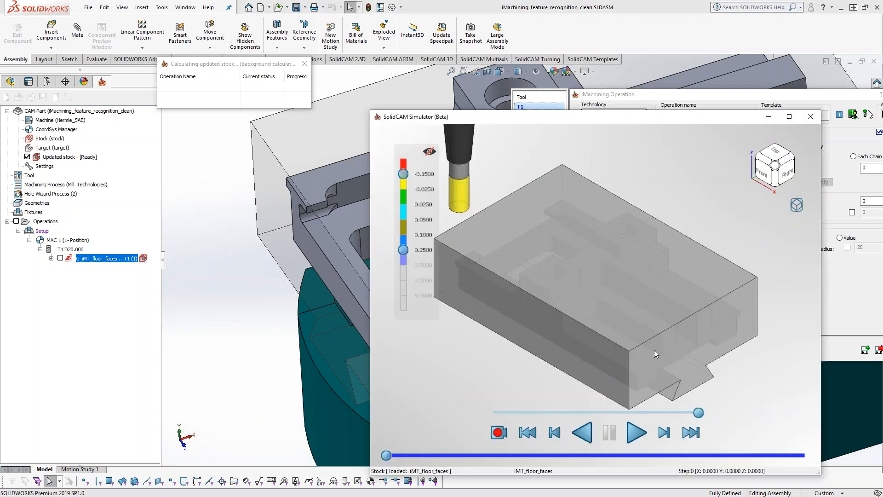
pyautogui.moveTo(520, 285); pyautogui.dragTo(623, 279, button='middle')
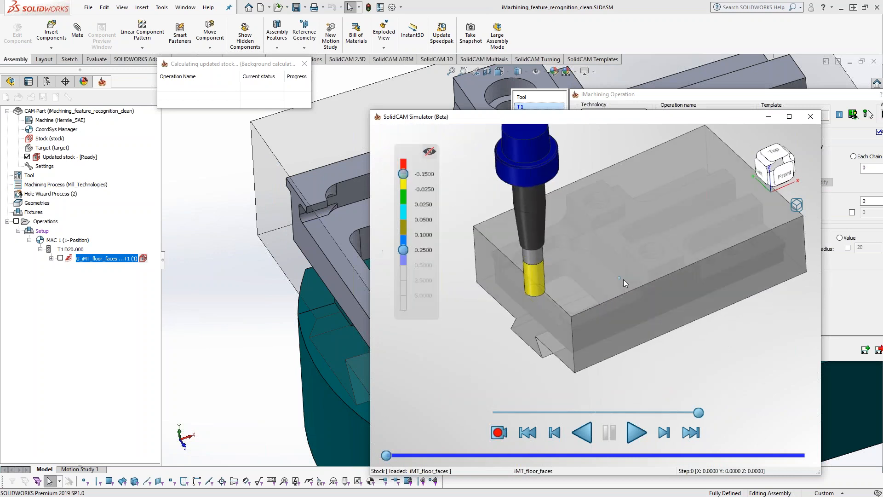
pyautogui.click(635, 437)
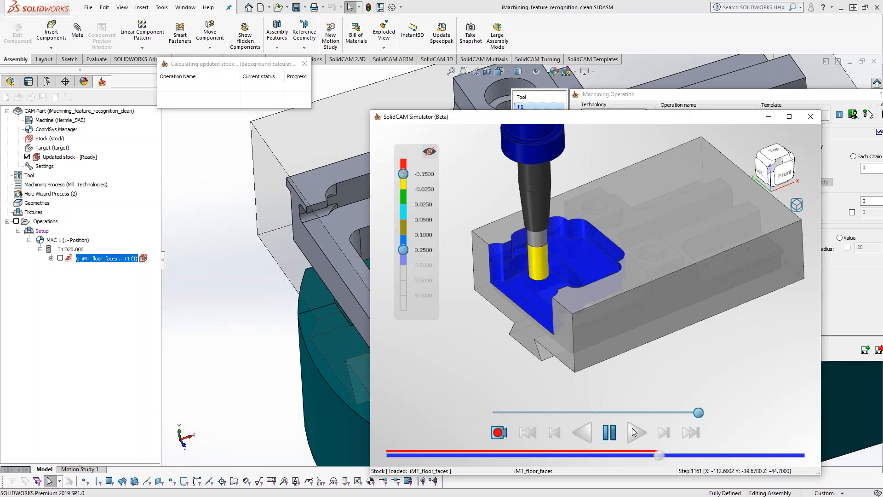
pyautogui.moveTo(495, 376); pyautogui.dragTo(509, 332, button='middle')
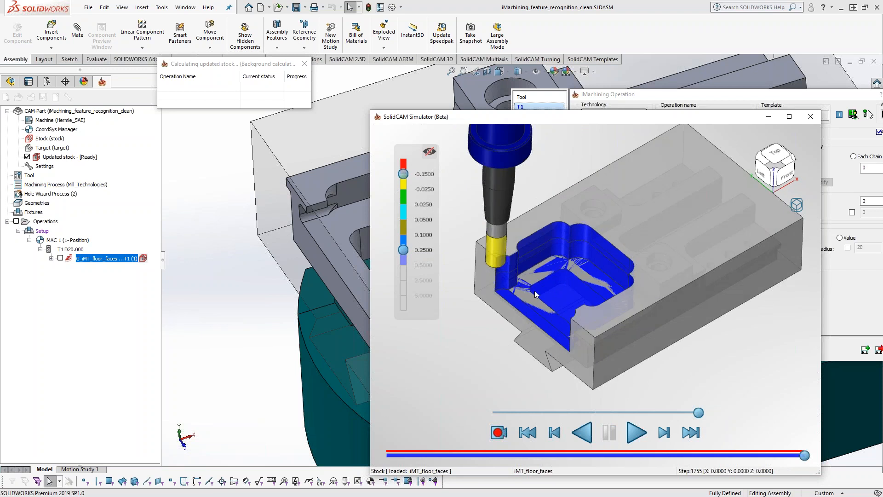
pyautogui.scroll(4, 548, 277)
pyautogui.moveTo(601, 280); pyautogui.dragTo(601, 266, button='middle')
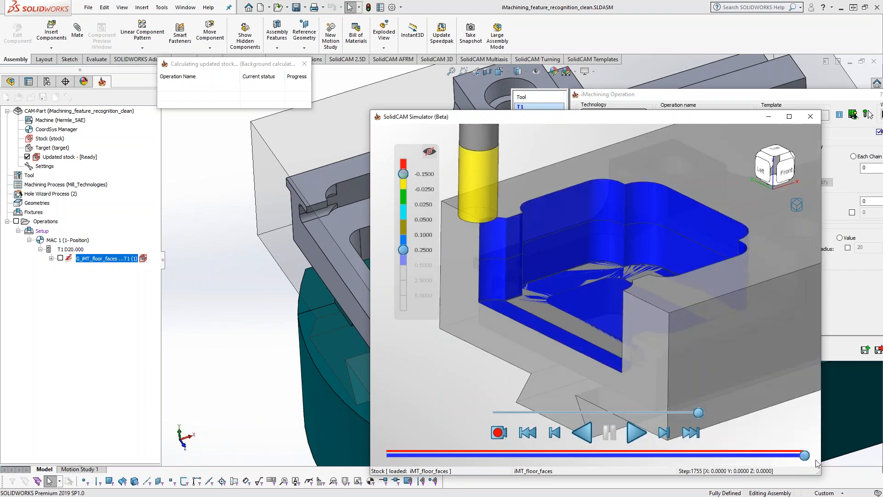
# Step: Rewind the iMT_floor_faces simulation to its start and scrub forward through the roughing passes
pyautogui.moveTo(805, 455); pyautogui.dragTo(390, 452)
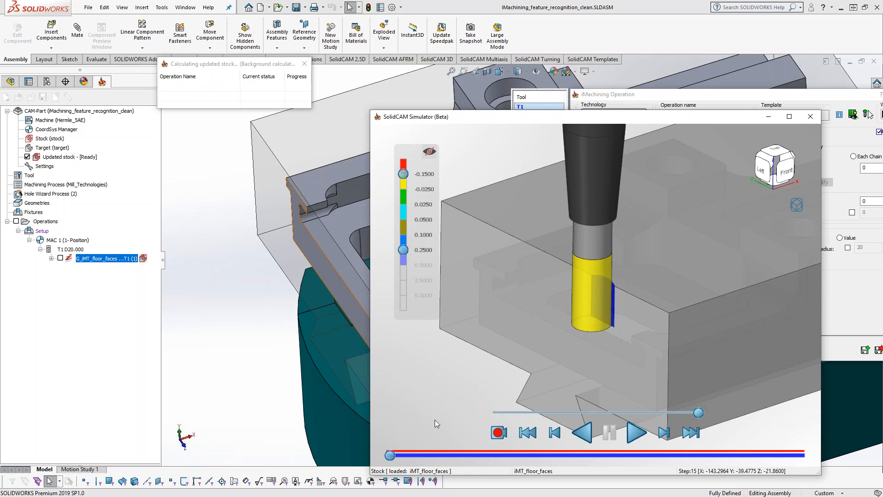
pyautogui.moveTo(390, 456); pyautogui.dragTo(534, 434)
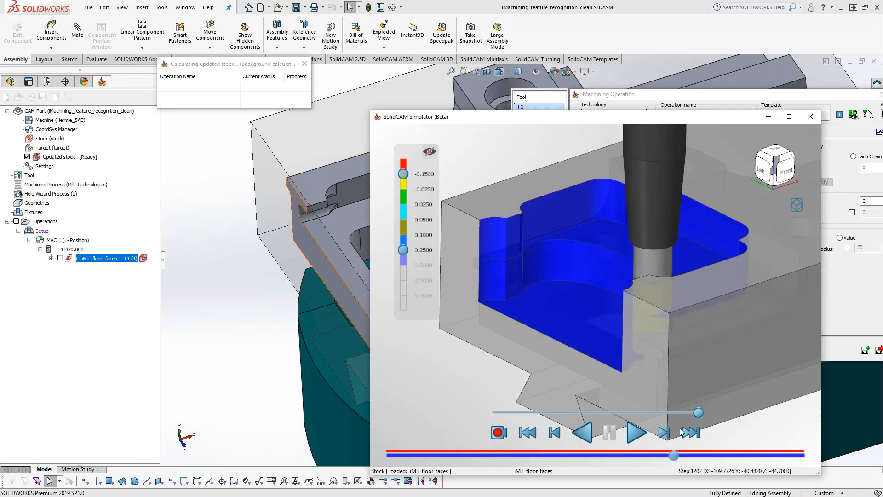
pyautogui.moveTo(680, 432); pyautogui.dragTo(742, 428)
pyautogui.moveTo(690, 276); pyautogui.dragTo(713, 303, button='middle')
# Step: Show the stock-to-target deviation colours in the simulation and advance through floor finishing to the last step
pyautogui.click(429, 151)
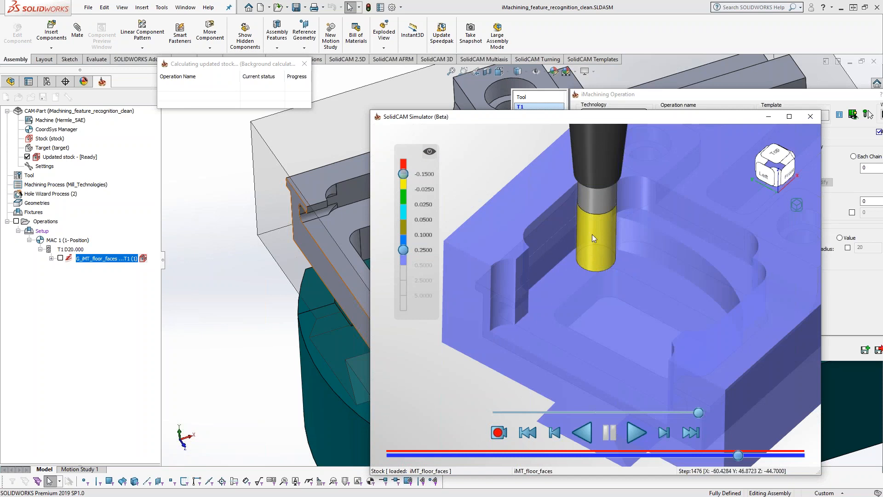
pyautogui.moveTo(735, 452); pyautogui.dragTo(787, 452)
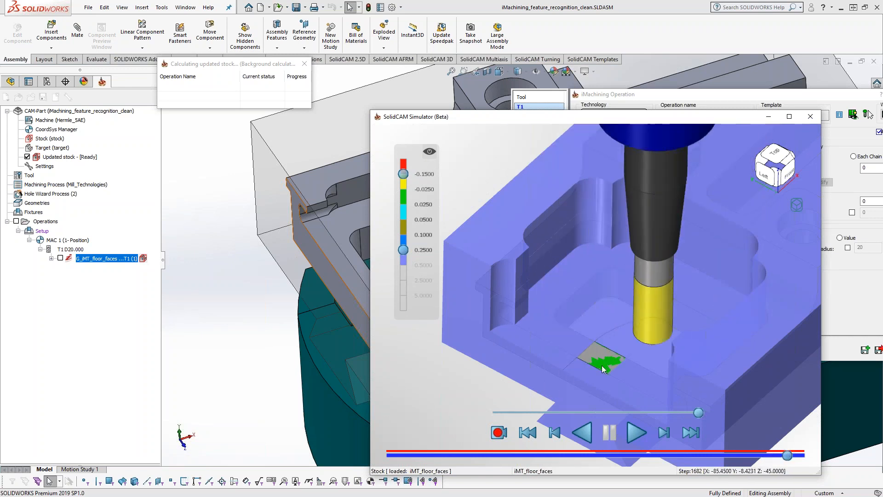
pyautogui.moveTo(787, 455); pyautogui.dragTo(805, 455)
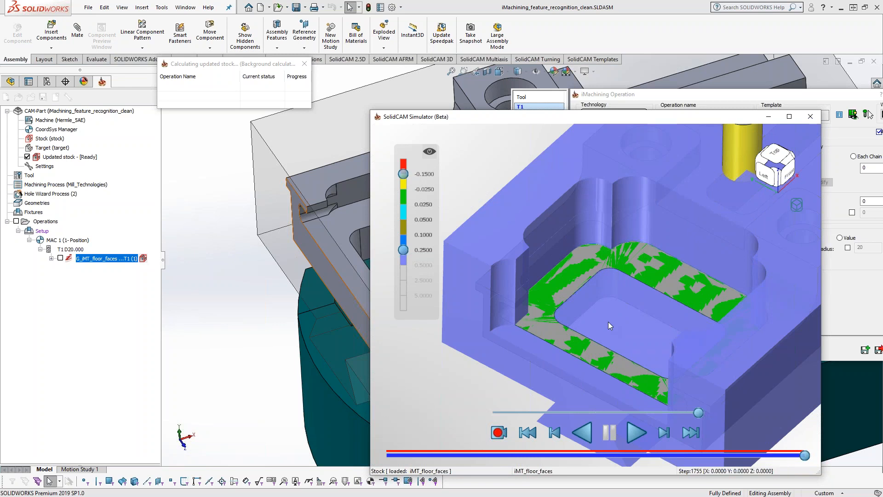
pyautogui.moveTo(608, 321); pyautogui.dragTo(605, 318, button='middle')
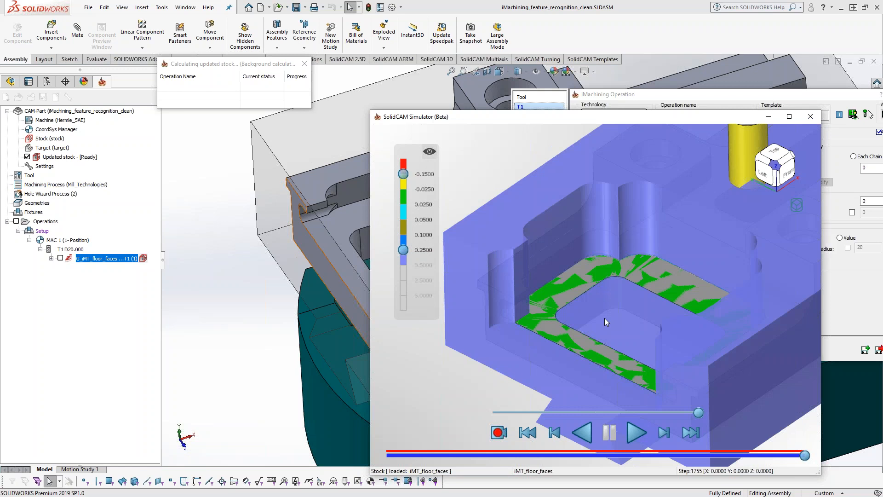
# Step: Move the simulator clear of the model and include the current iMT_floor_faces operation in the updated stock
pyautogui.moveTo(622, 116); pyautogui.dragTo(428, 106)
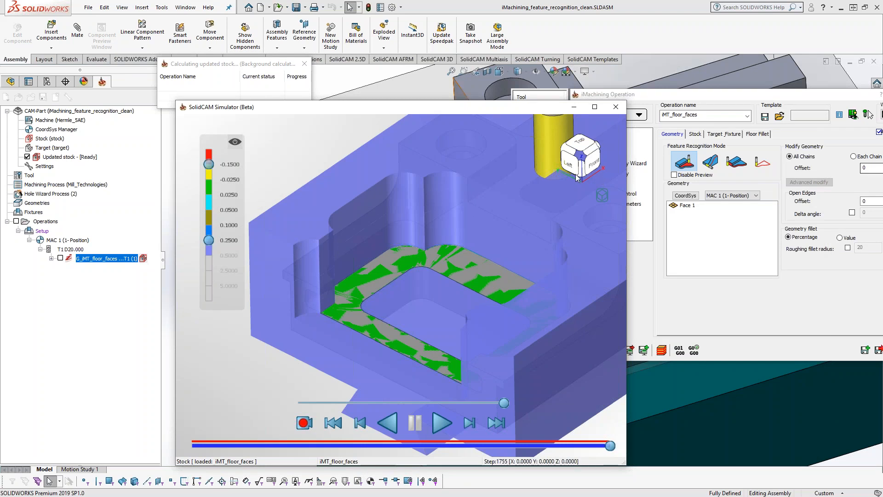
pyautogui.moveTo(503, 109); pyautogui.dragTo(656, 373)
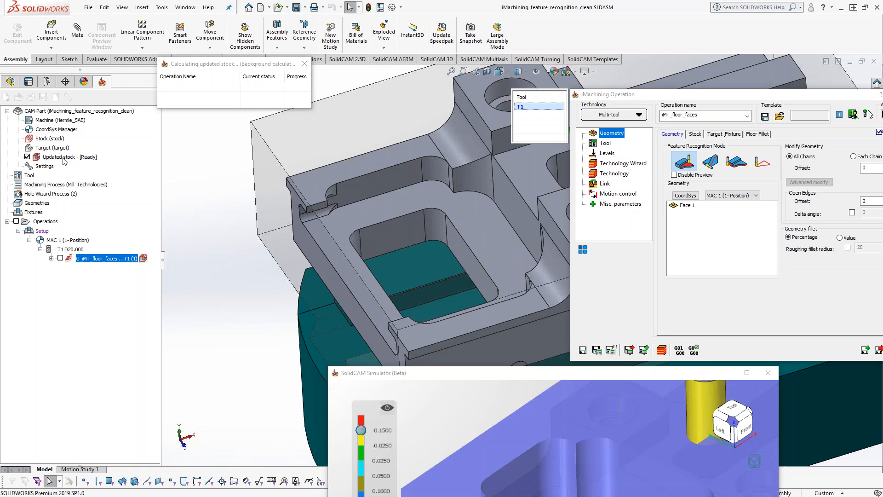
pyautogui.rightClick(142, 259)
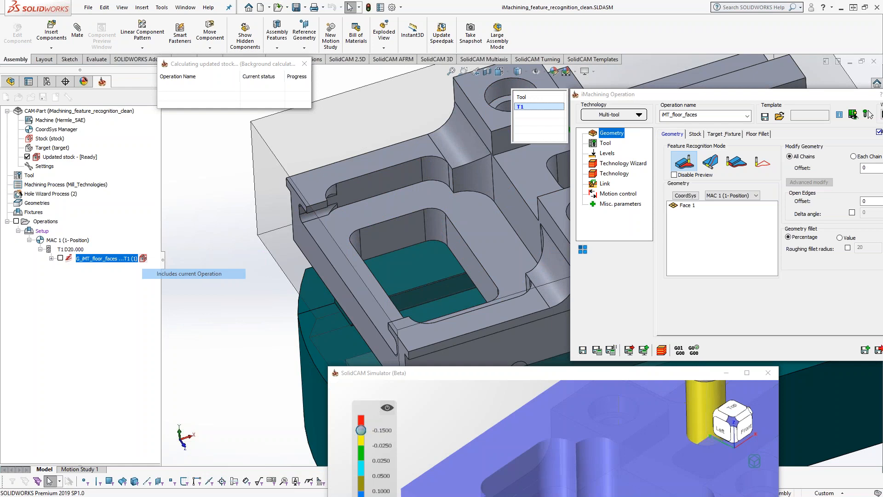
pyautogui.click(168, 274)
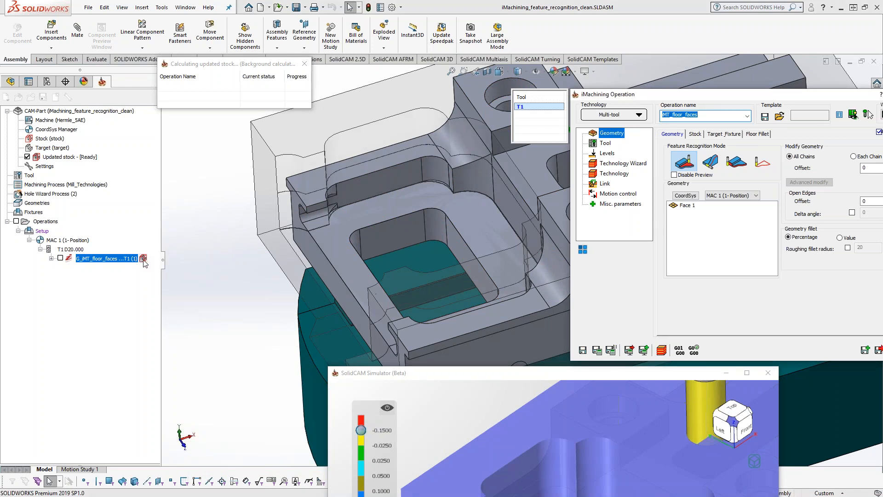
# Step: Toggle the geometry preview off and on to compare the recognized volume with the updated stock
pyautogui.click(675, 175)
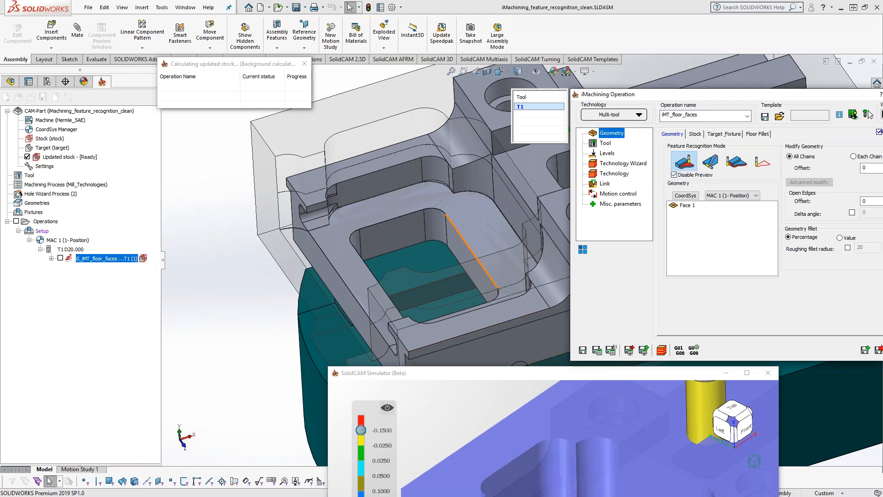
pyautogui.moveTo(494, 283); pyautogui.dragTo(497, 283, button='middle')
pyautogui.click(684, 176)
pyautogui.click(684, 175)
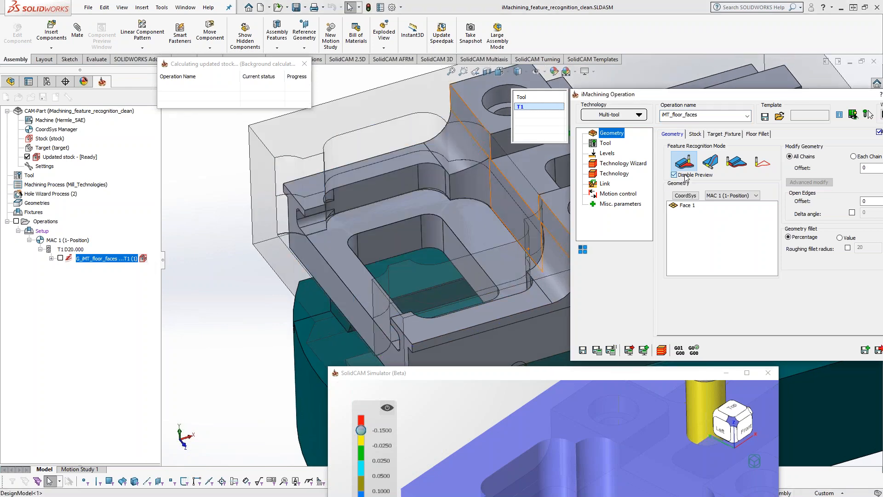
pyautogui.click(685, 176)
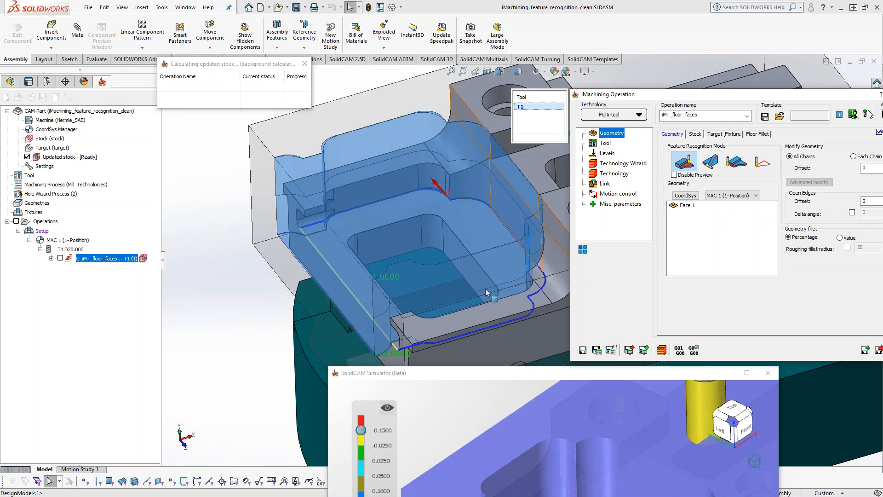
# Step: Compare the simulated floor finishing result with the recognized volume on the model and close the simulator
pyautogui.moveTo(496, 373); pyautogui.dragTo(336, 94)
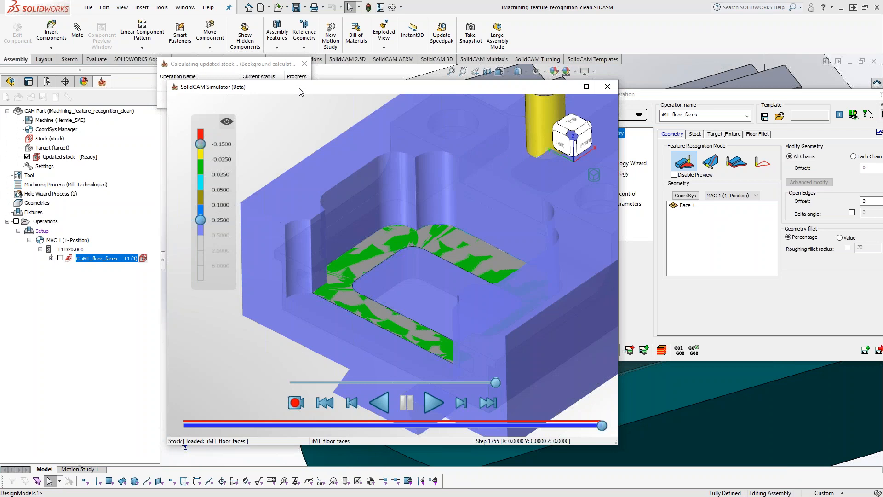
pyautogui.moveTo(297, 92); pyautogui.dragTo(327, 96)
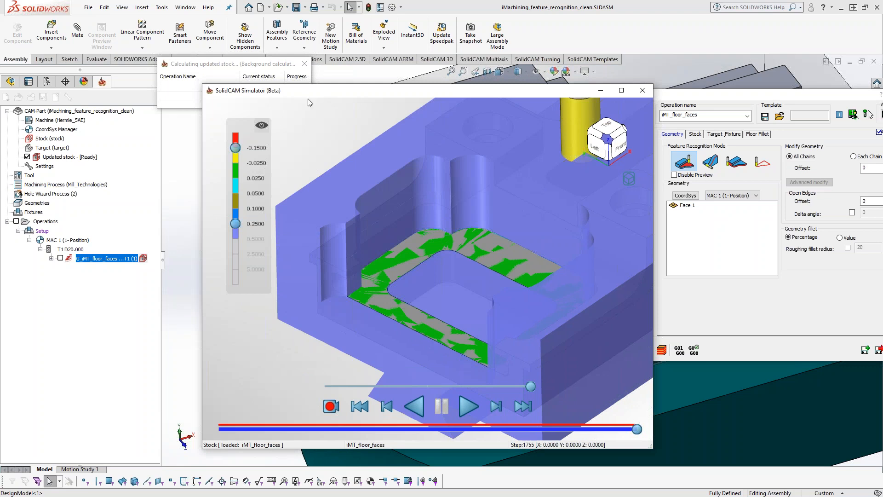
pyautogui.moveTo(308, 91); pyautogui.dragTo(519, 408)
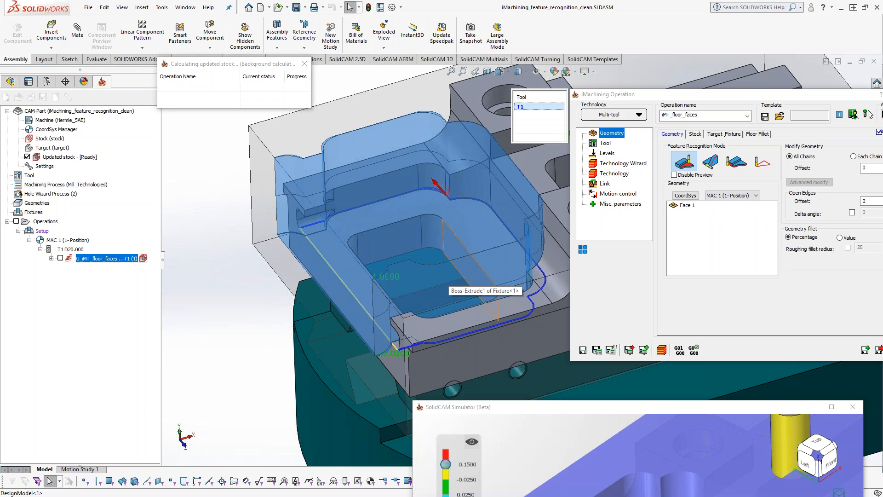
pyautogui.moveTo(654, 405); pyautogui.dragTo(541, 87)
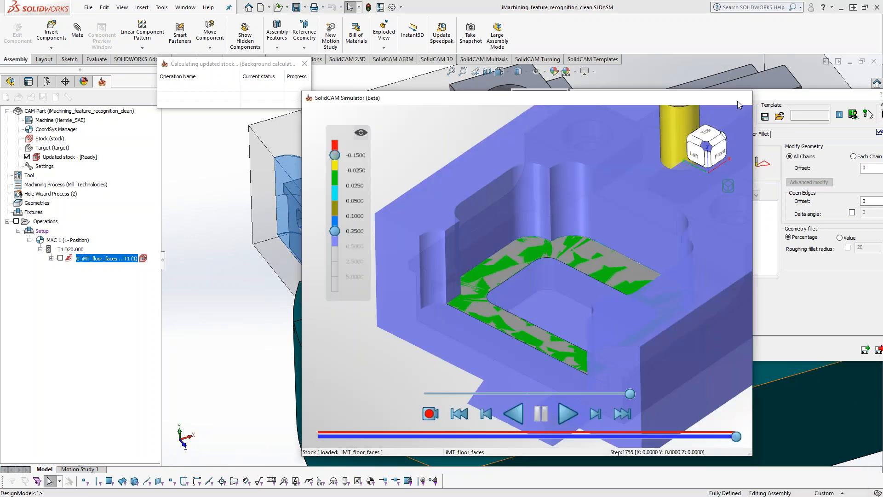
pyautogui.click(738, 100)
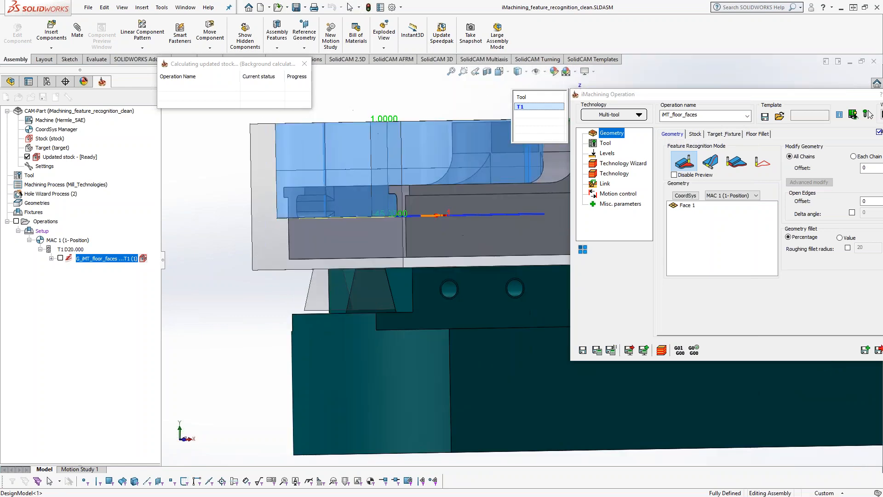
# Step: Inspect the recognized volume's upper and depth levels from the side and close the iMT_floor_faces operation
pyautogui.scroll(-4, 402, 128)
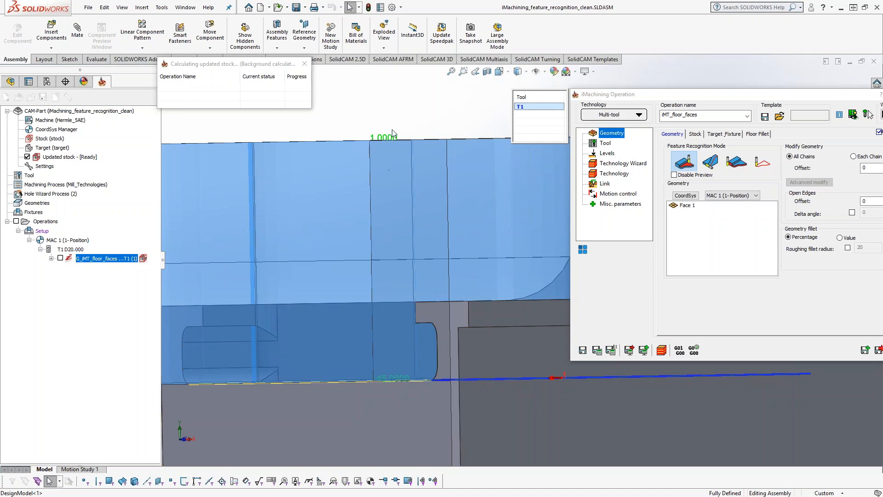
pyautogui.moveTo(410, 143); pyautogui.dragTo(400, 184, button='middle')
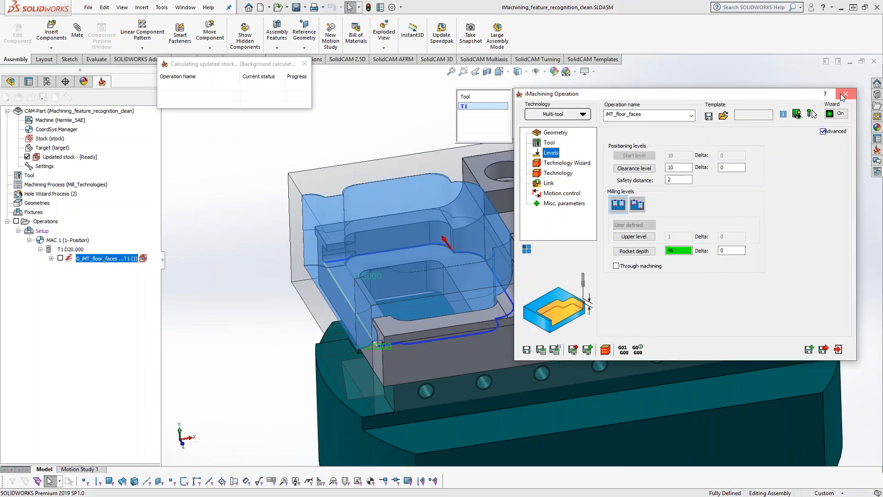
pyautogui.click(844, 94)
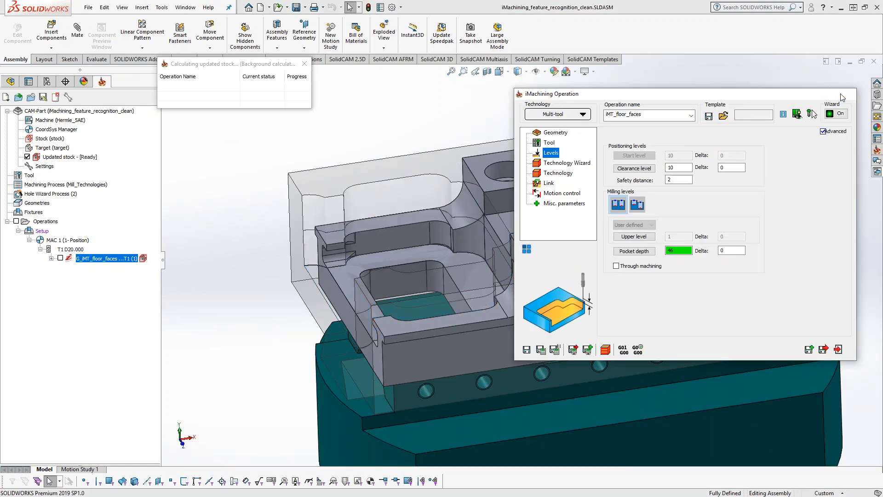
# Step: Add a 2D iMachining milling operation after iMT_floor_faces
pyautogui.middleClick(421, 256)
pyautogui.moveTo(420, 255); pyautogui.dragTo(404, 283, button='middle')
pyautogui.rightClick(128, 261)
pyautogui.moveTo(220, 219)
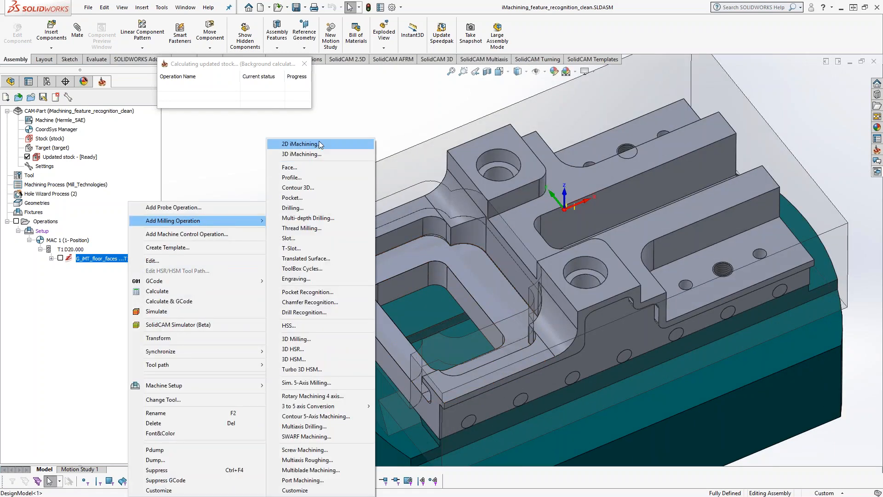
pyautogui.click(320, 144)
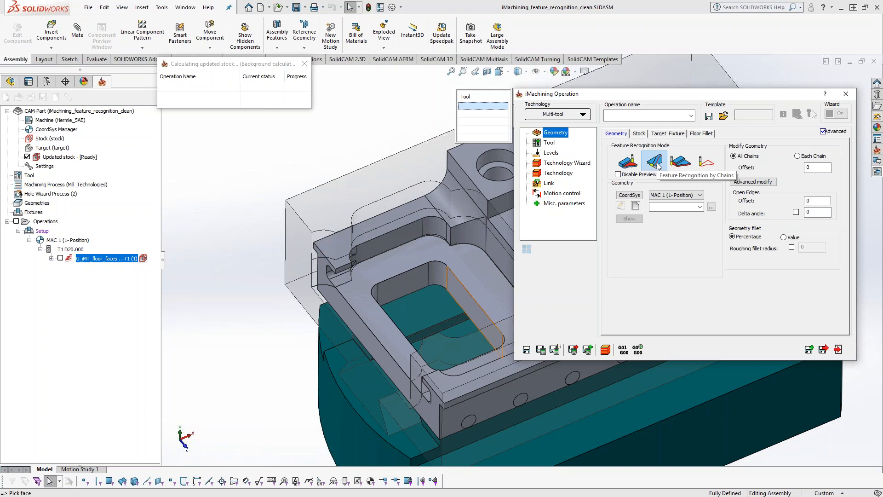
# Step: Set feature recognition by chains and define a new contour geometry from the lower edge chain of the rectangular through pocket
pyautogui.click(656, 163)
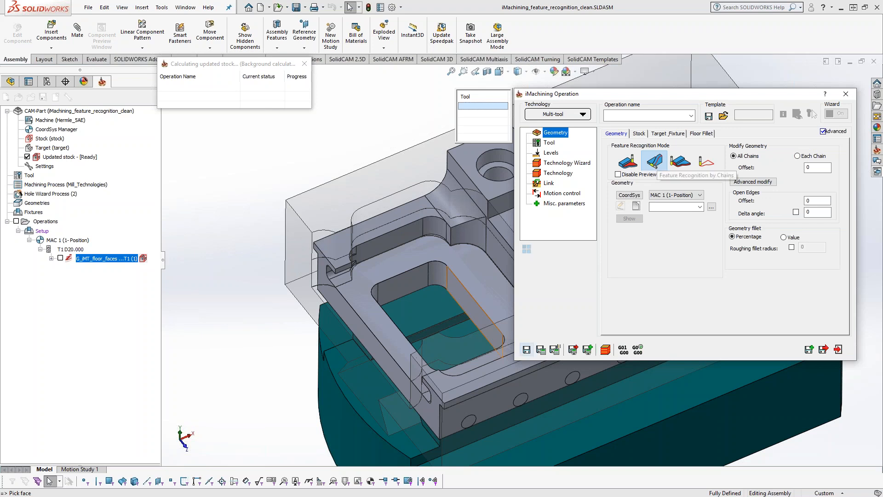
pyautogui.click(635, 206)
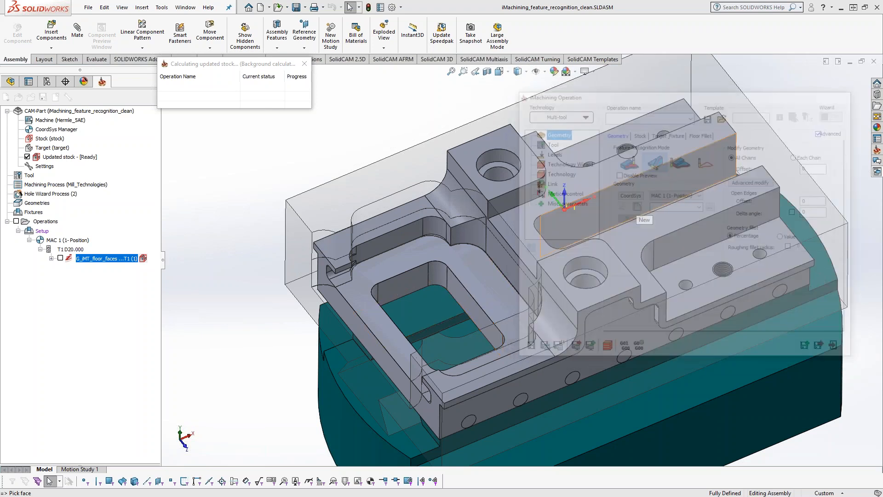
pyautogui.click(490, 343)
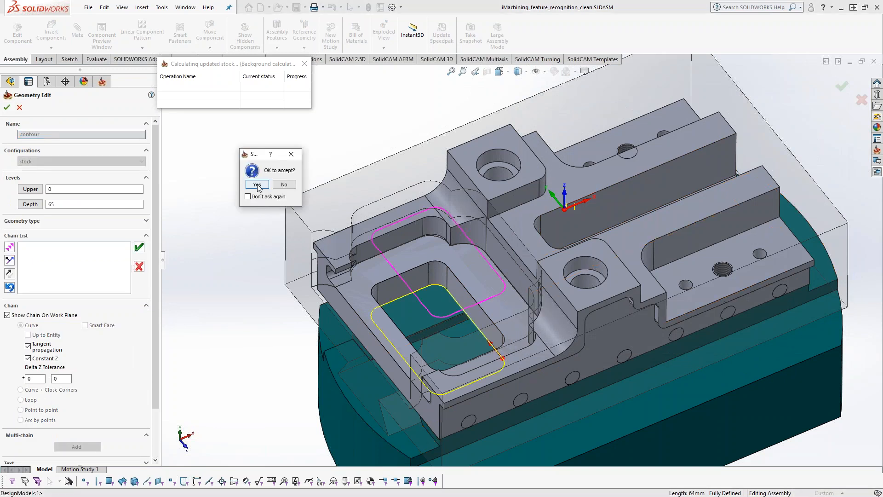
pyautogui.click(257, 185)
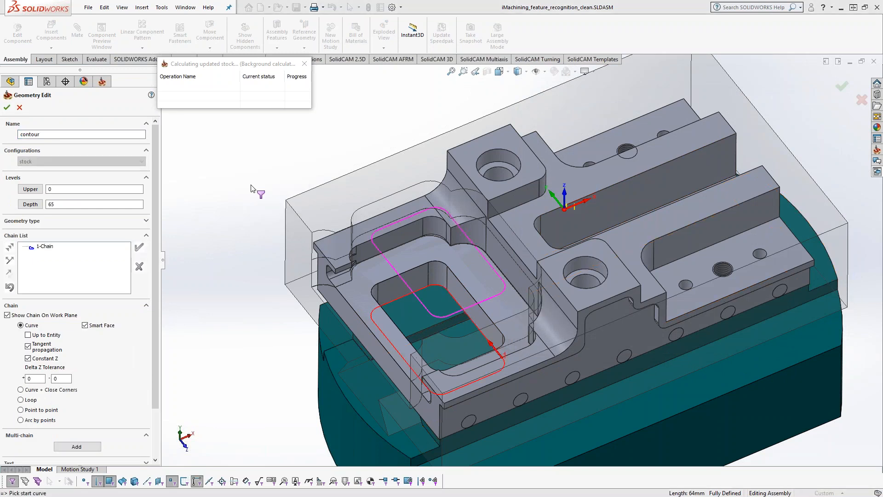
pyautogui.click(7, 107)
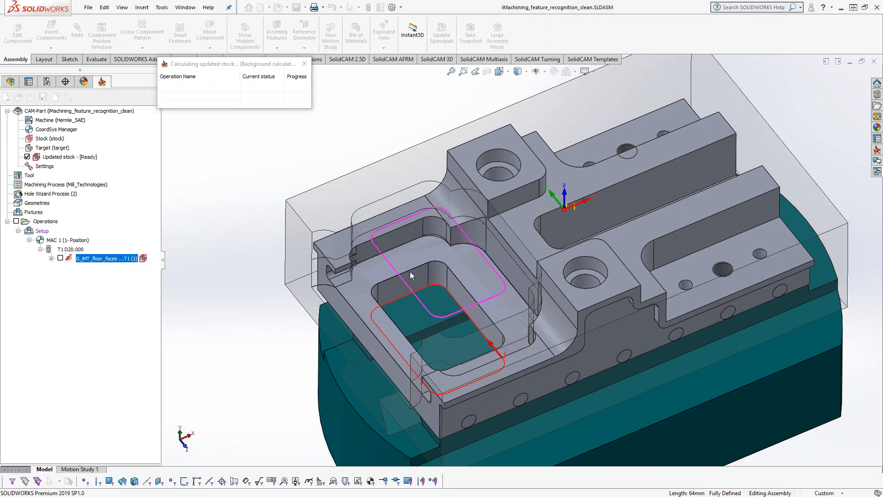
# Step: Assign the 20 mm tool T1 to the iMT_contour operation
pyautogui.click(548, 143)
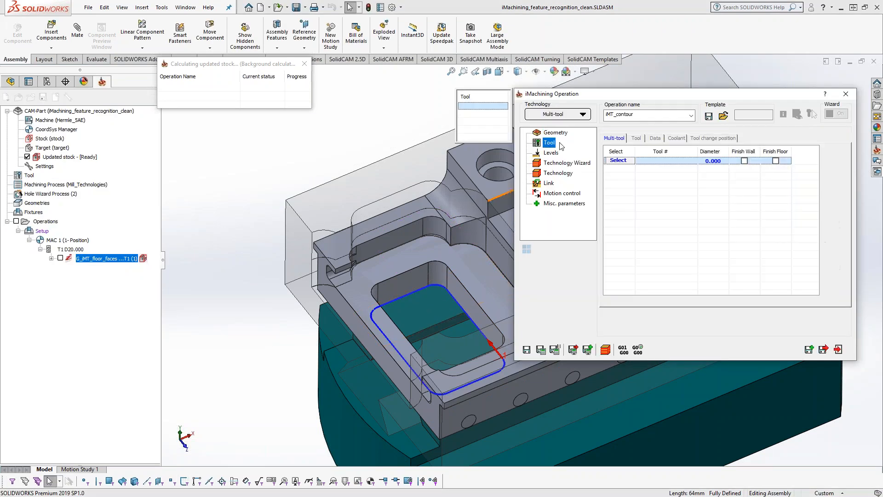
pyautogui.click(618, 161)
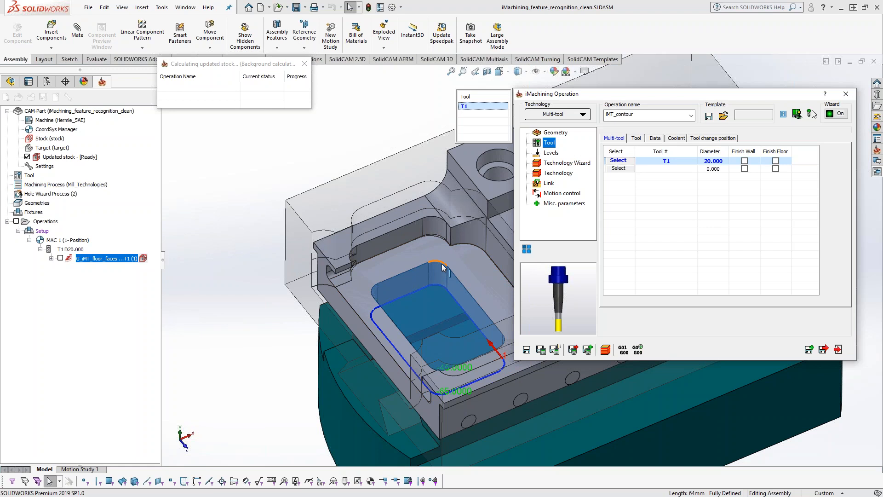
# Step: Add the 10 mm tool T3 to the multi-tool pocket operation with wall finishing enabled, and save and calculate the operations
pyautogui.click(624, 173)
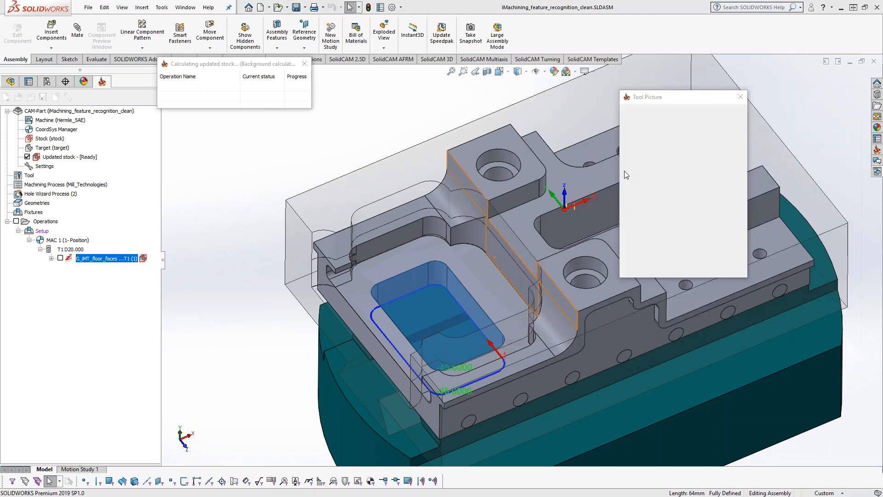
pyautogui.click(271, 188)
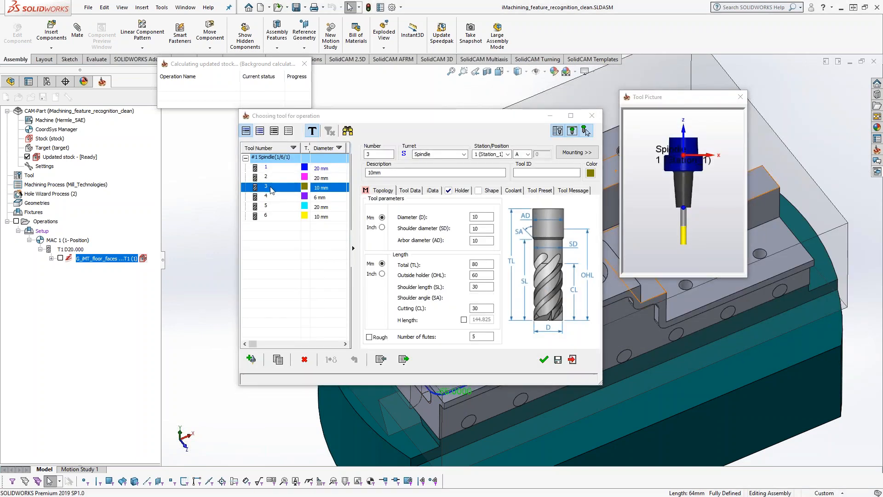
pyautogui.doubleClick(271, 189)
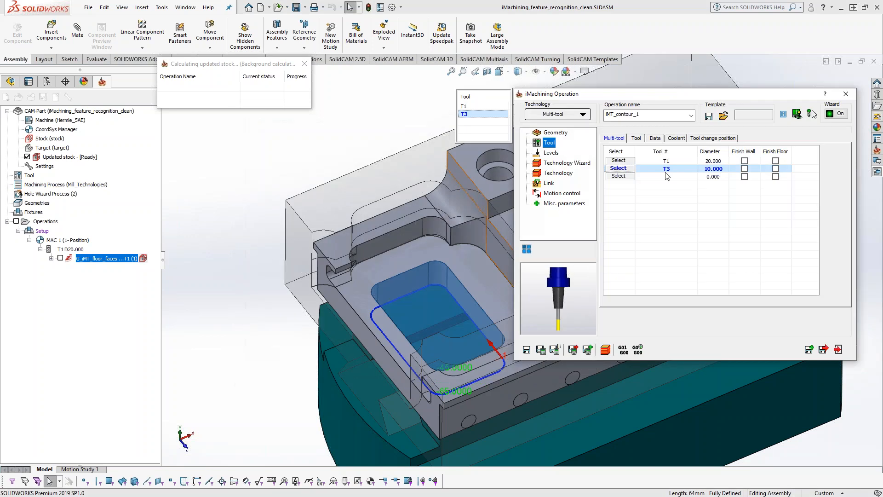
pyautogui.click(744, 169)
pyautogui.click(744, 176)
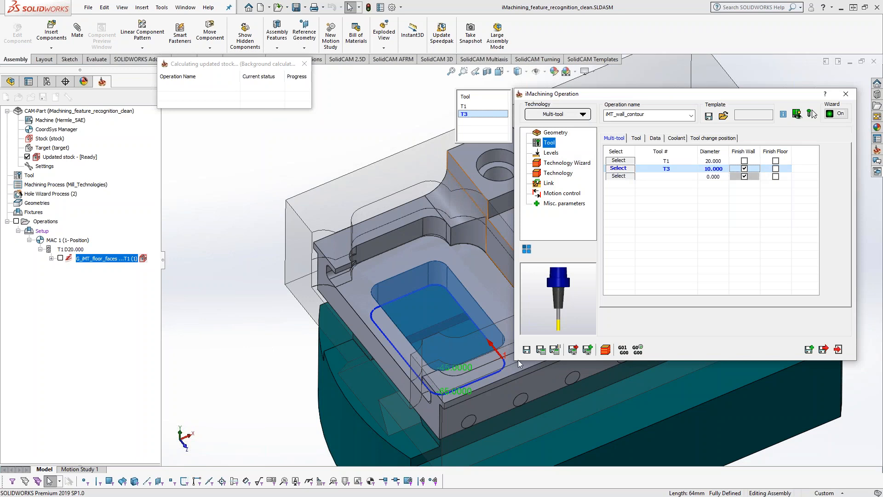
pyautogui.click(541, 350)
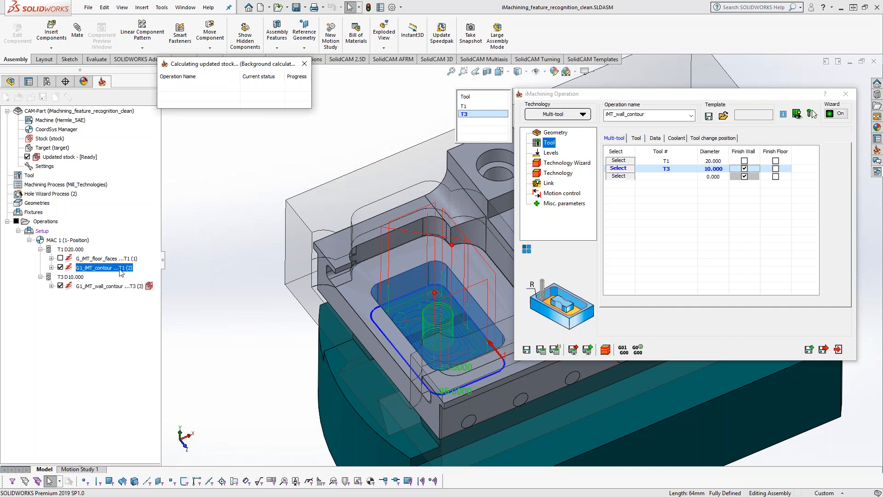
# Step: Examine the iMT_contour roughing toolpath in the rectangular pocket with the iMT_wall_contour toolpath hidden
pyautogui.scroll(-4, 506, 308)
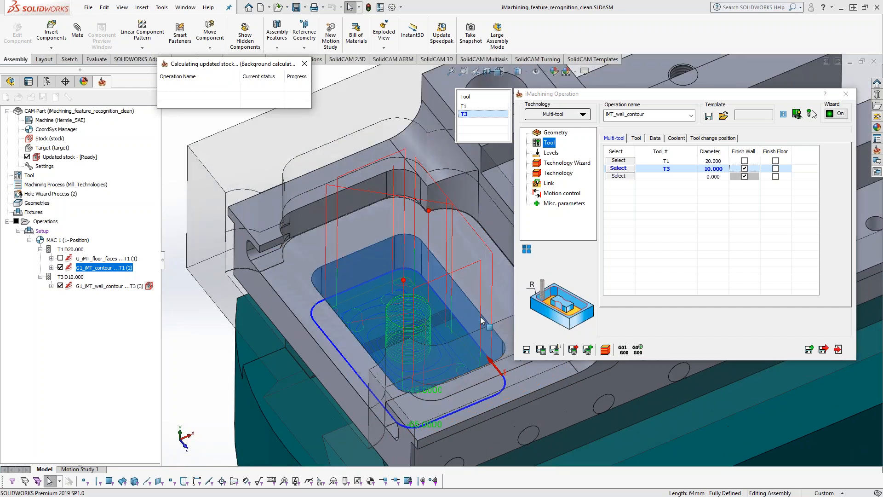
pyautogui.moveTo(453, 327); pyautogui.dragTo(451, 333, button='middle')
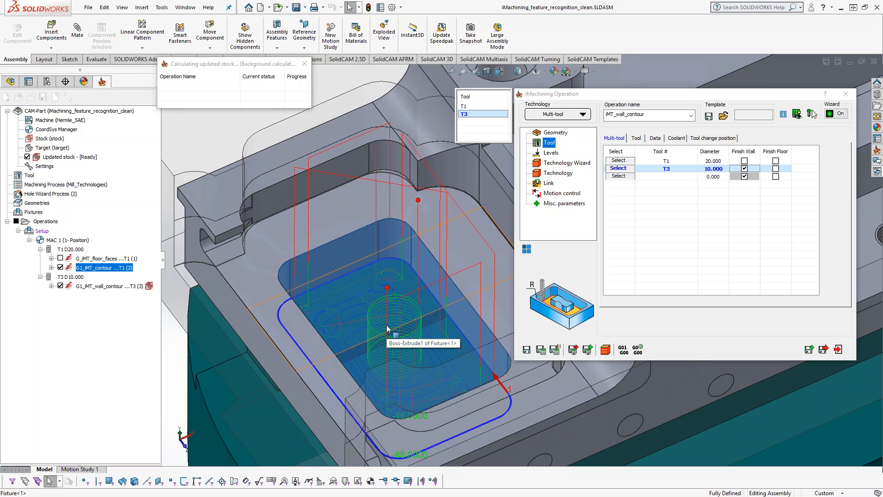
pyautogui.click(60, 286)
pyautogui.click(60, 268)
pyautogui.click(60, 268)
pyautogui.moveTo(397, 352); pyautogui.dragTo(444, 340, button='middle')
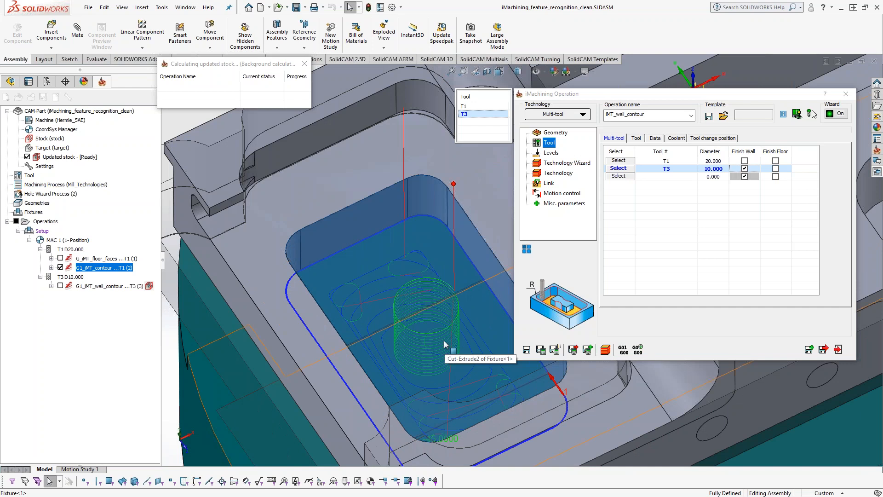
# Step: Switch between tools T1 and T3, examine only the iMT_wall_contour toolpath in the pocket corners, and exit the operation
pyautogui.click(487, 107)
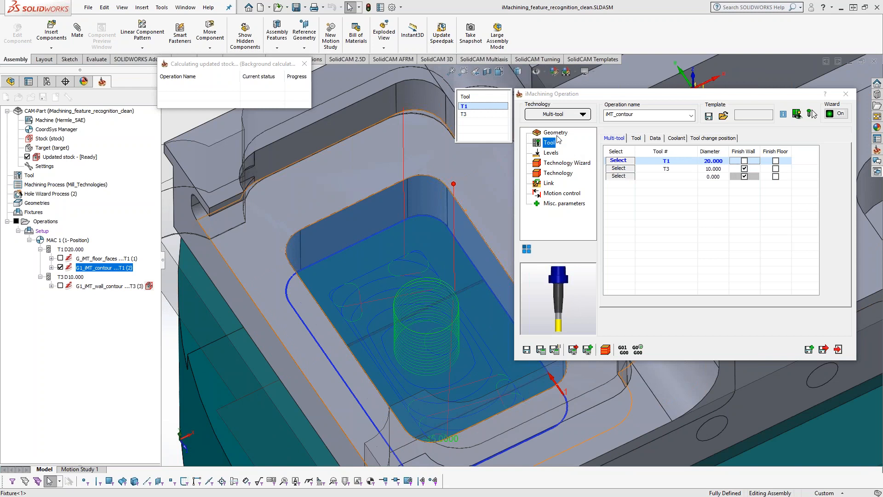
pyautogui.click(486, 115)
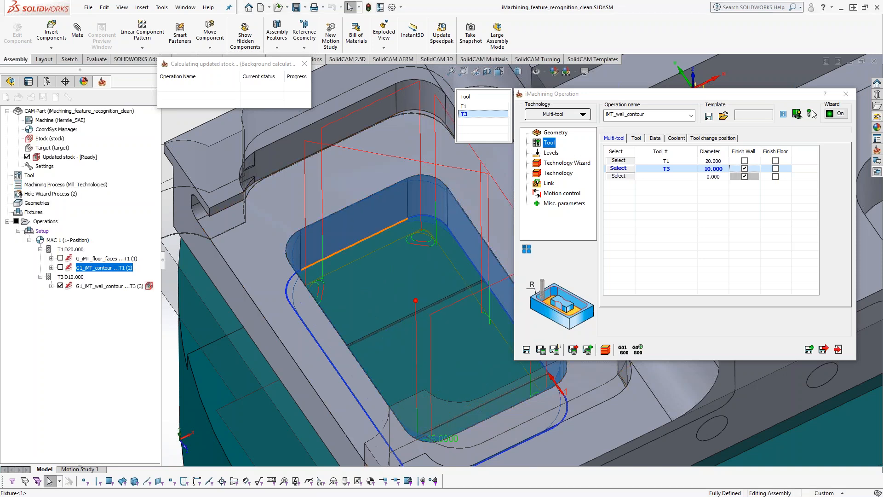
pyautogui.click(482, 106)
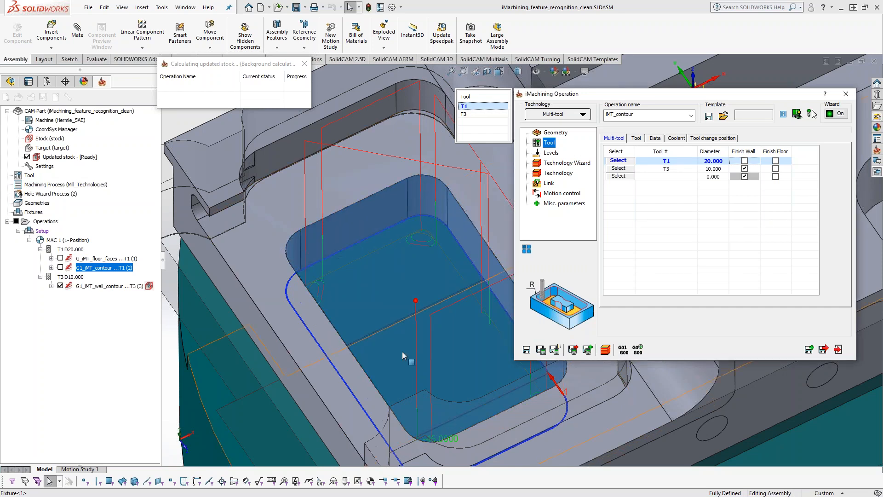
pyautogui.click(479, 114)
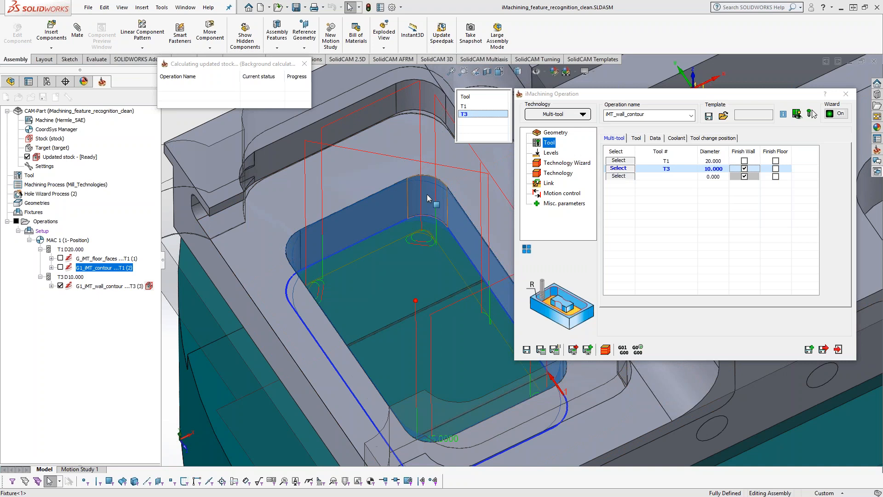
pyautogui.scroll(-1, 428, 198)
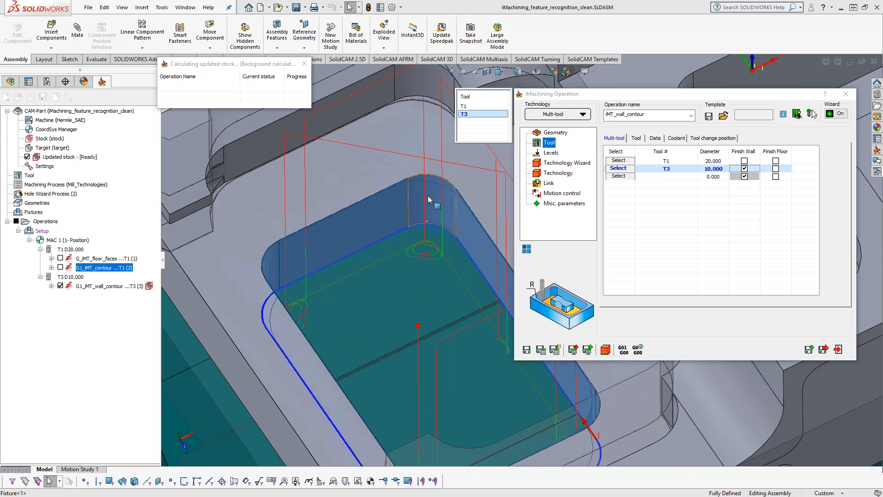
pyautogui.scroll(-2, 432, 202)
pyautogui.scroll(-1, 442, 196)
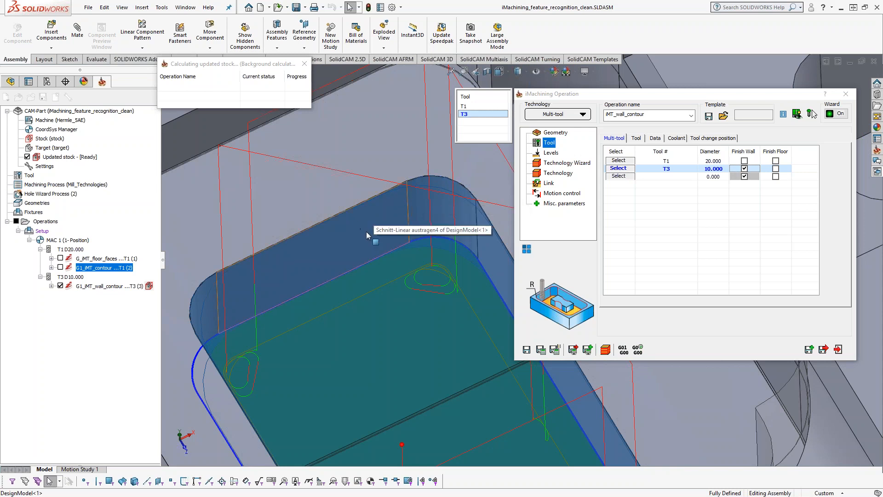
pyautogui.scroll(3, 442, 285)
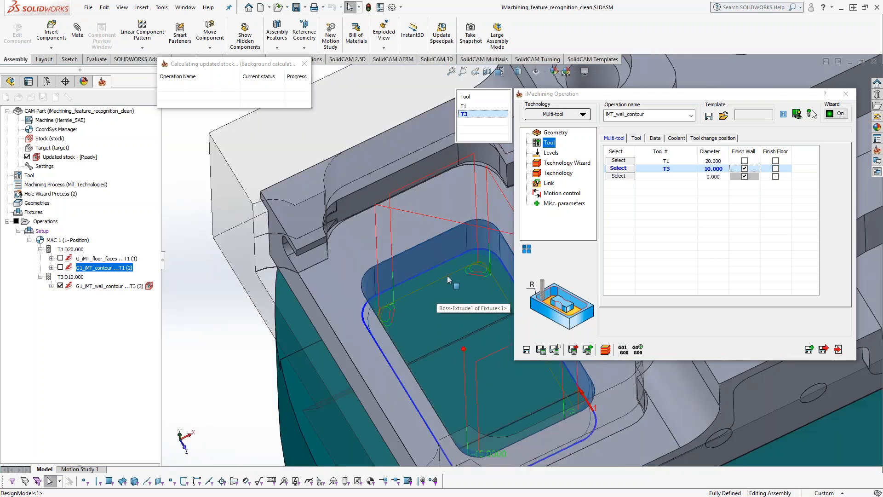
pyautogui.keyDown('ctrl'); pyautogui.moveTo(385, 265); pyautogui.dragTo(363, 264, button='middle'); pyautogui.keyUp('ctrl')
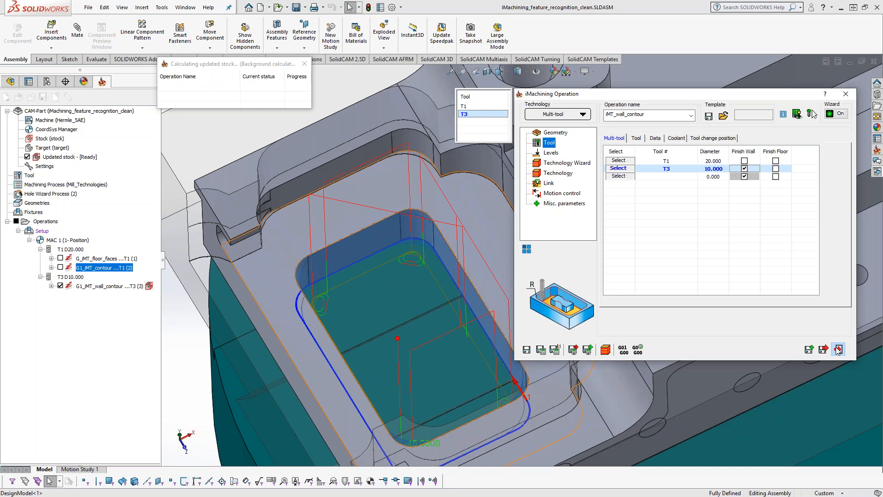
pyautogui.click(837, 349)
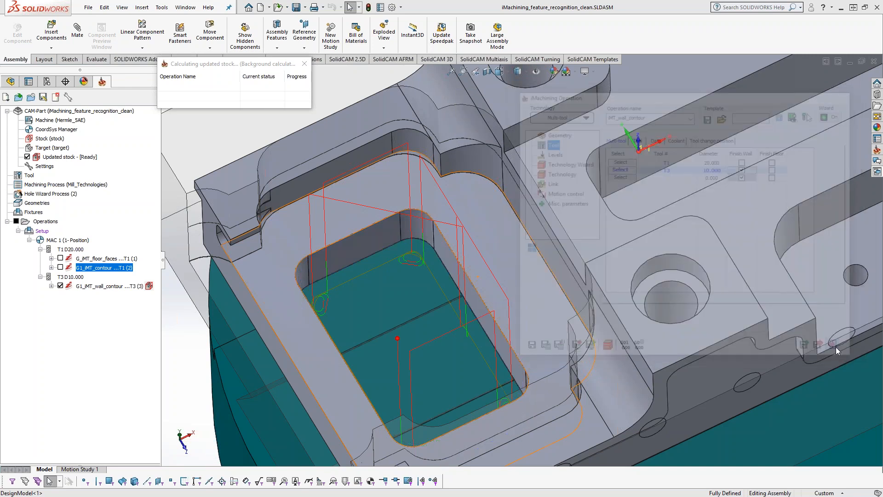
# Step: Display only the iMT_contour toolpath and examine its helical entry inside the pocket from a low angle
pyautogui.moveTo(545, 303); pyautogui.dragTo(563, 263, button='middle')
pyautogui.click(60, 285)
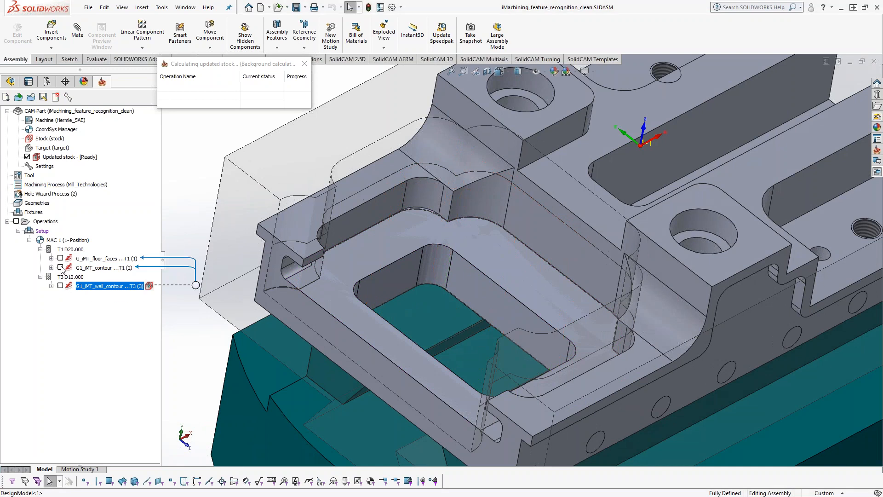
pyautogui.click(60, 267)
pyautogui.scroll(2, 446, 320)
pyautogui.scroll(-3, 434, 313)
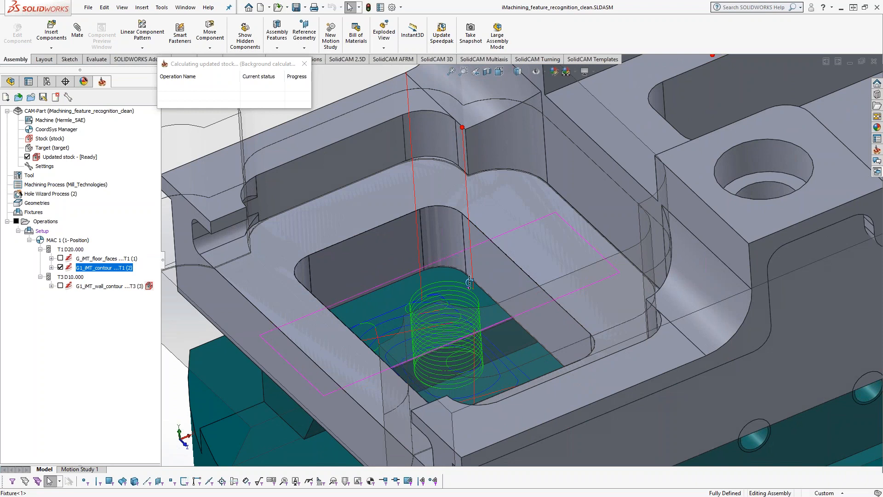
pyautogui.moveTo(469, 281); pyautogui.dragTo(493, 209, button='middle')
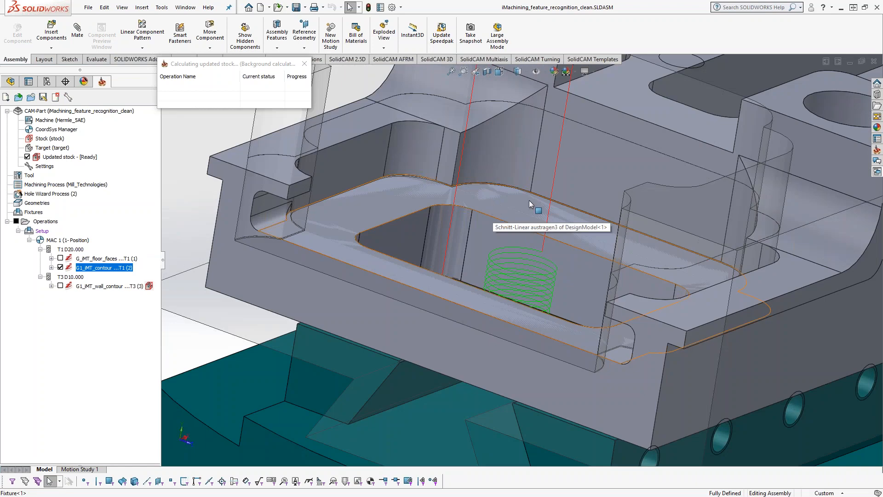
pyautogui.scroll(2, 549, 205)
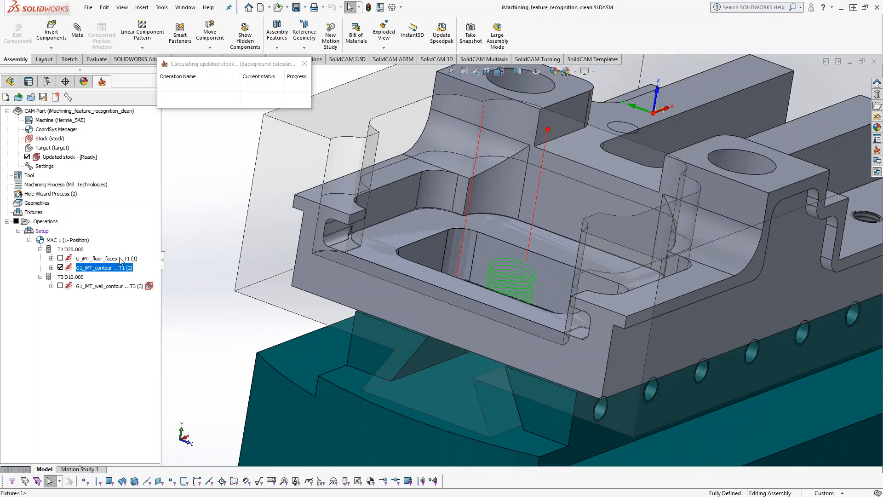
# Step: Hide the iMT_contour toolpath and move iMT_floor_faces after iMT_wall_contour in the operation order
pyautogui.click(60, 267)
pyautogui.click(60, 258)
pyautogui.click(97, 260)
pyautogui.moveTo(97, 259); pyautogui.dragTo(109, 290)
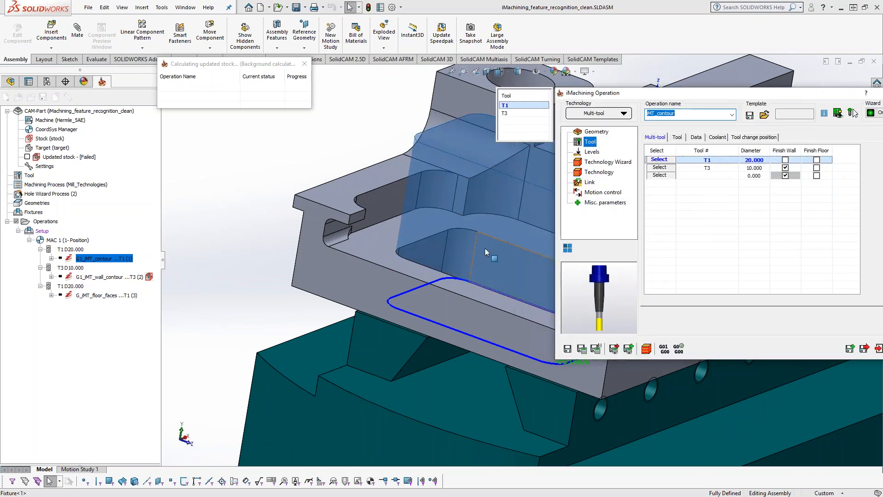
# Step: Inspect the machining volume of the reordered iMT_contour operation from the side and exit without saving
pyautogui.keyDown('ctrl'); pyautogui.moveTo(485, 248); pyautogui.dragTo(419, 268, button='middle'); pyautogui.keyUp('ctrl')
pyautogui.click(852, 113)
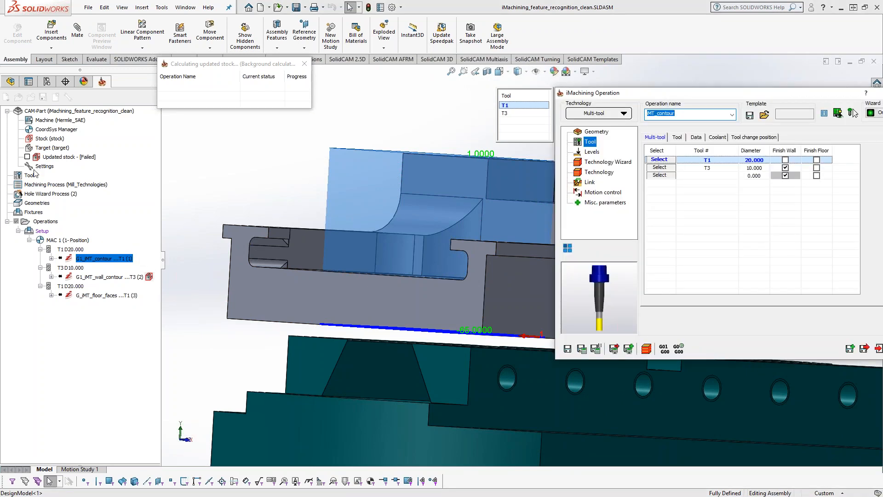
pyautogui.click(28, 155)
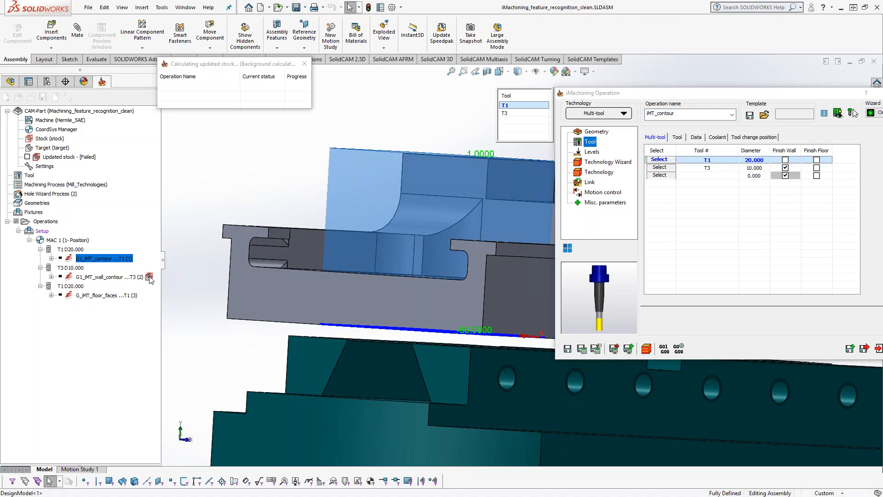
pyautogui.moveTo(826, 97); pyautogui.dragTo(711, 89)
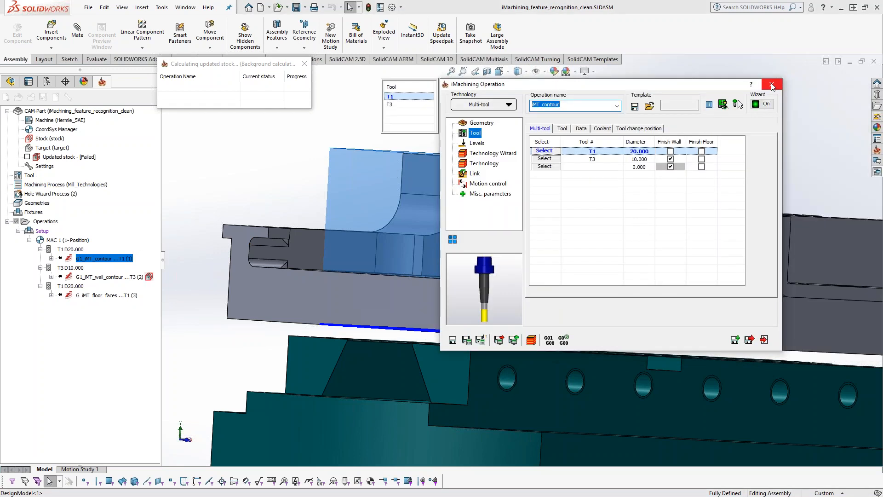
pyautogui.click(772, 85)
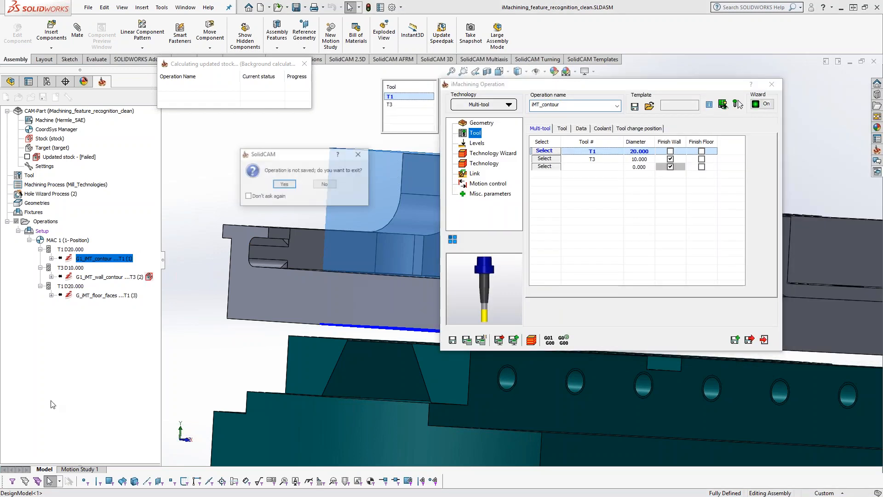
pyautogui.click(284, 184)
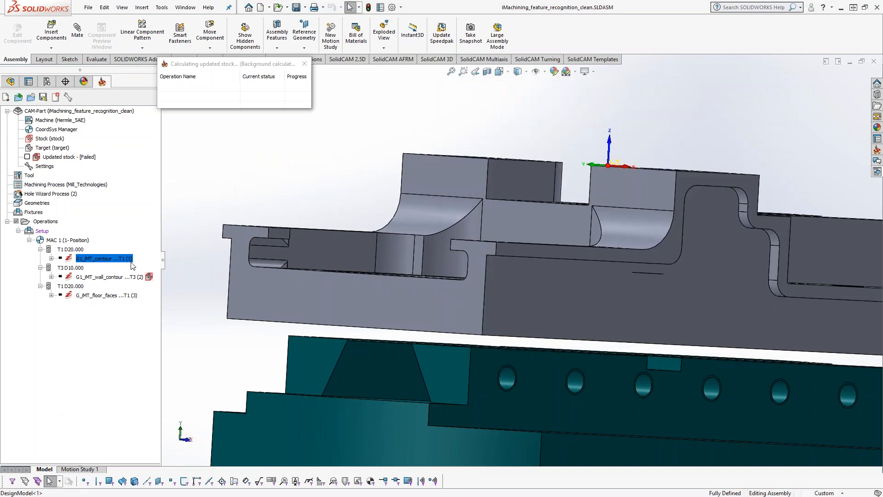
# Step: Reopen iMT_contour, check its upper level and pocket depth, and exit without saving
pyautogui.moveTo(162, 268); pyautogui.dragTo(174, 268)
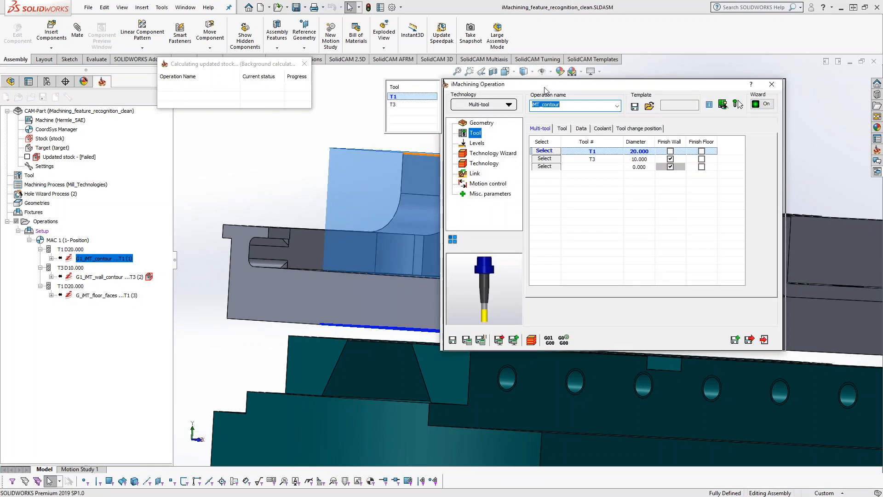
pyautogui.moveTo(545, 88); pyautogui.dragTo(625, 83)
pyautogui.click(573, 161)
pyautogui.click(558, 140)
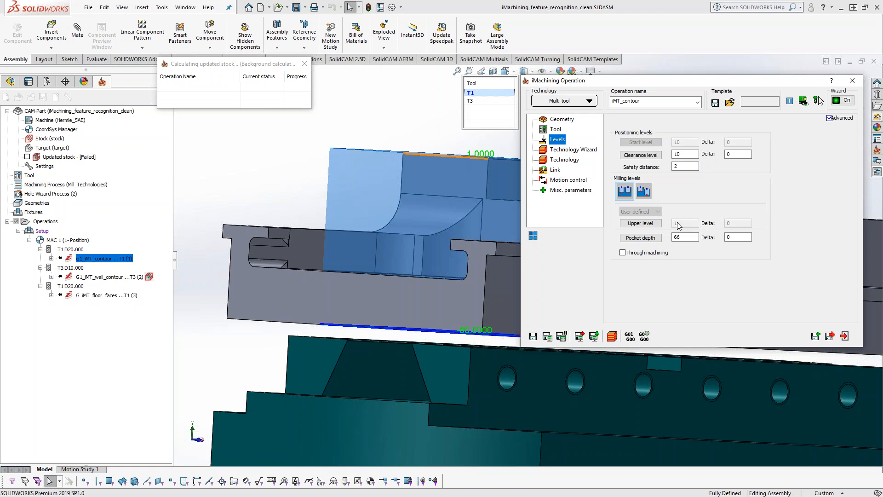
pyautogui.click(681, 237)
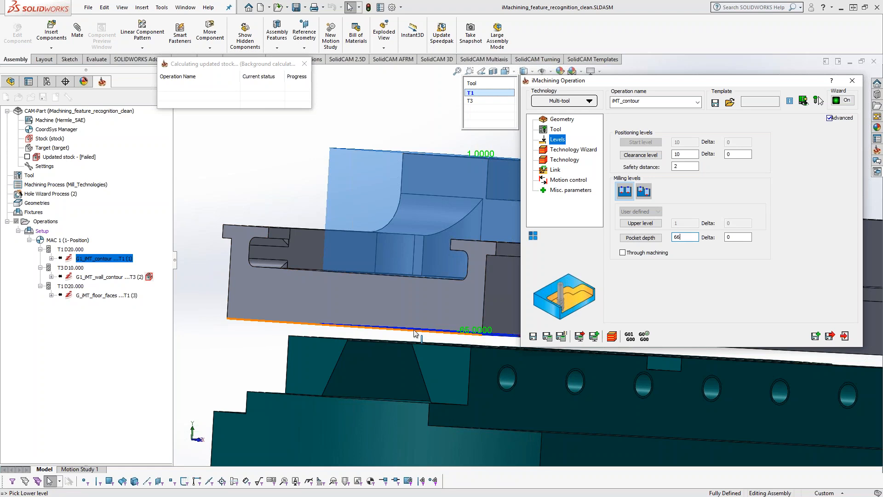
pyautogui.click(744, 237)
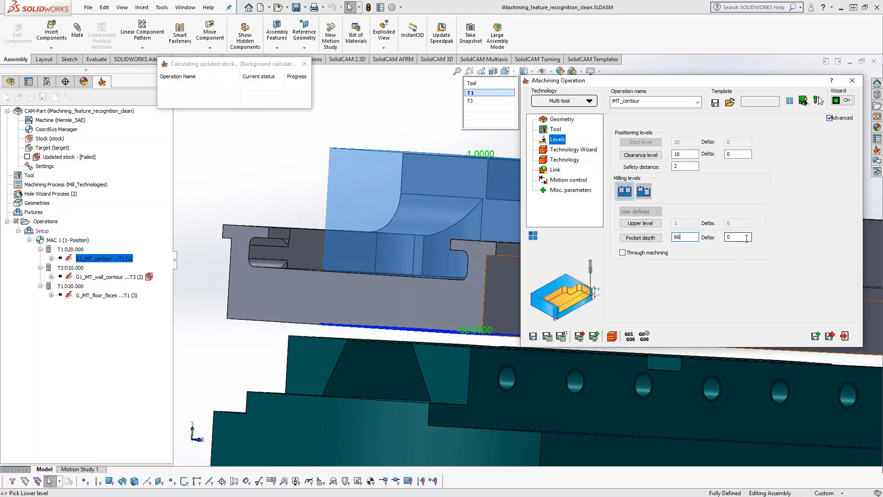
pyautogui.click(844, 335)
pyautogui.click(283, 184)
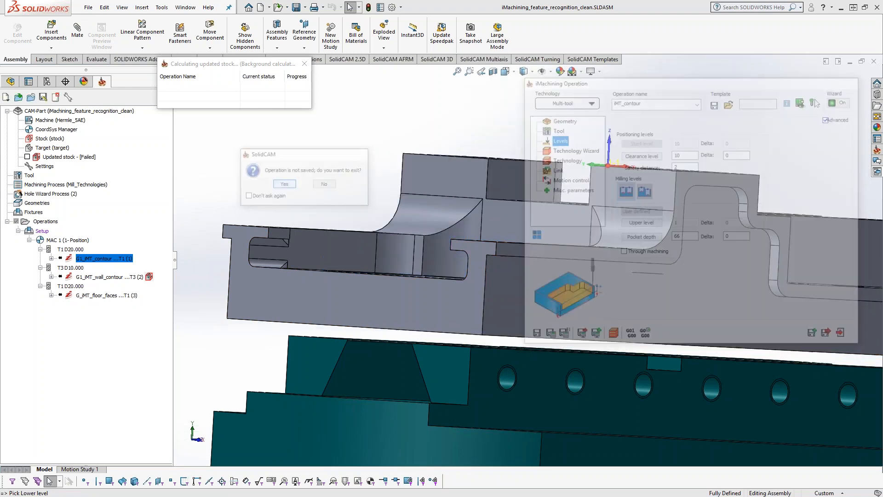
# Step: Move iMT_contour and iMT_wall_contour together after iMT_floor_faces in the operation order
pyautogui.moveTo(439, 189); pyautogui.dragTo(436, 210, button='middle')
pyautogui.moveTo(102, 258); pyautogui.dragTo(110, 298)
pyautogui.keyDown('ctrl'); pyautogui.click(107, 279); pyautogui.keyUp('ctrl')
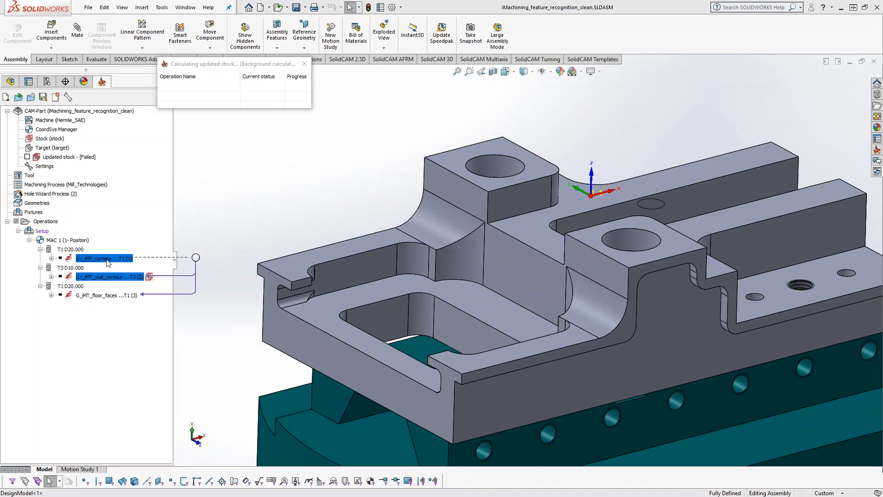
pyautogui.moveTo(108, 263); pyautogui.dragTo(117, 299)
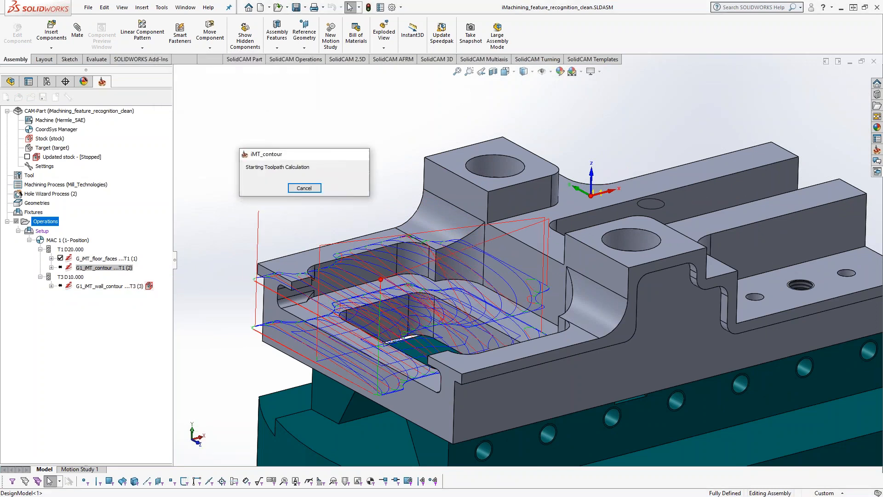
# Step: Hide the toolpaths of iMT_floor_faces, iMT_contour and iMT_wall_contour
pyautogui.click(61, 259)
pyautogui.click(61, 268)
pyautogui.click(60, 285)
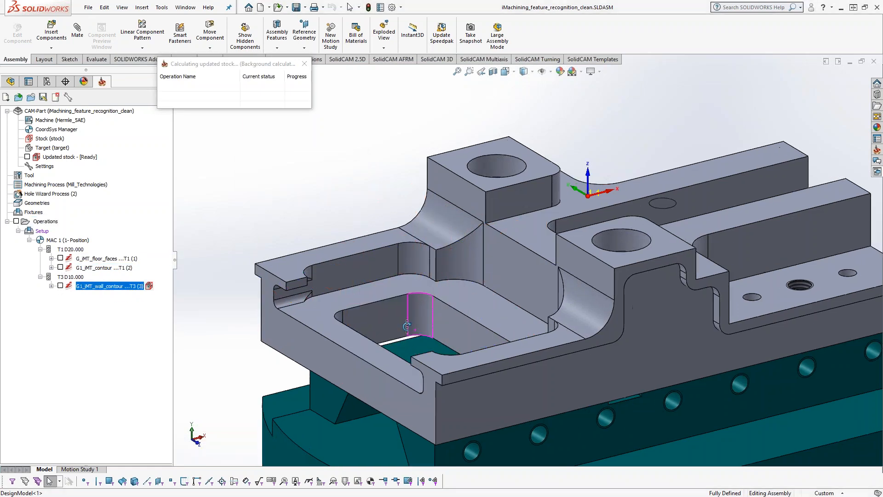
# Step: Simulate iMT_contour and iMT_wall_contour together in SolidCAM Simulator (Beta), viewing the pocket up close
pyautogui.click(119, 267)
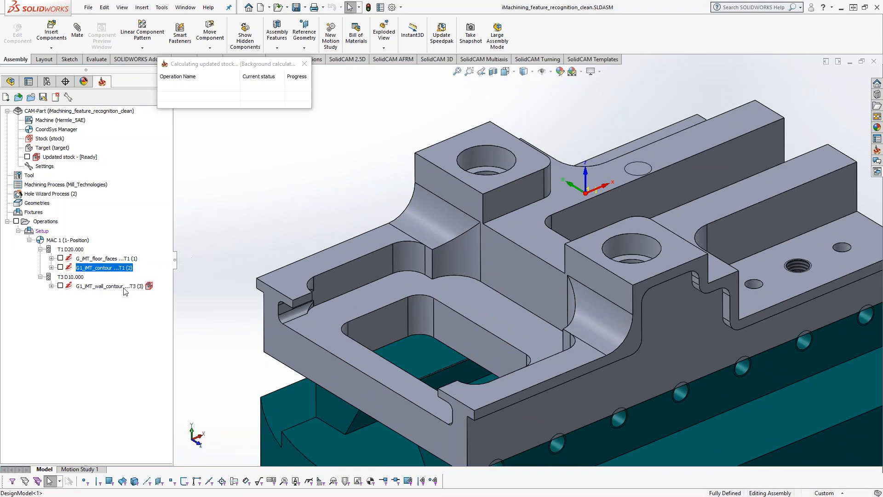
pyautogui.keyDown('ctrl'); pyautogui.click(123, 288); pyautogui.keyUp('ctrl')
pyautogui.rightClick(123, 289)
pyautogui.click(146, 311)
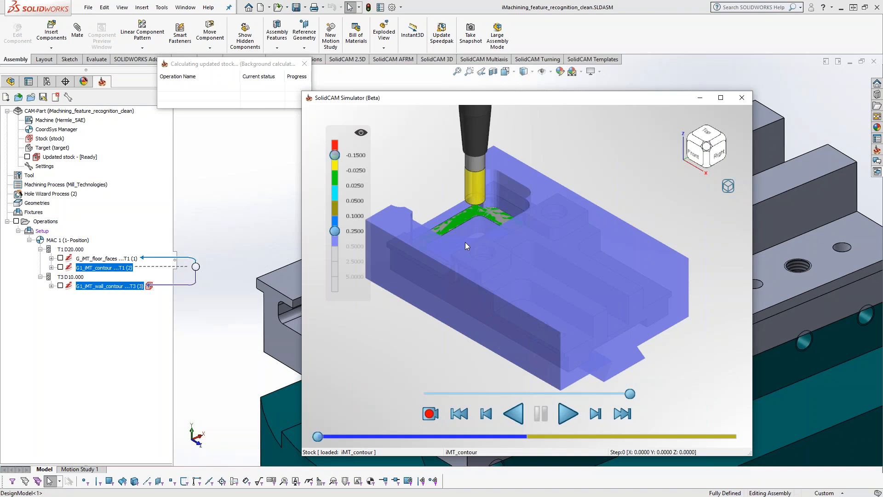
pyautogui.scroll(3, 465, 242)
pyautogui.moveTo(465, 242); pyautogui.dragTo(546, 269, button='middle')
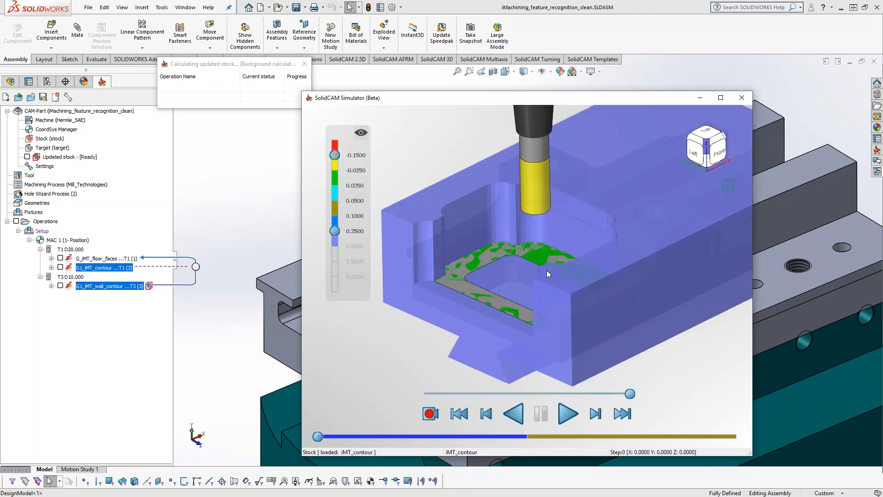
pyautogui.scroll(2, 542, 273)
pyautogui.click(567, 415)
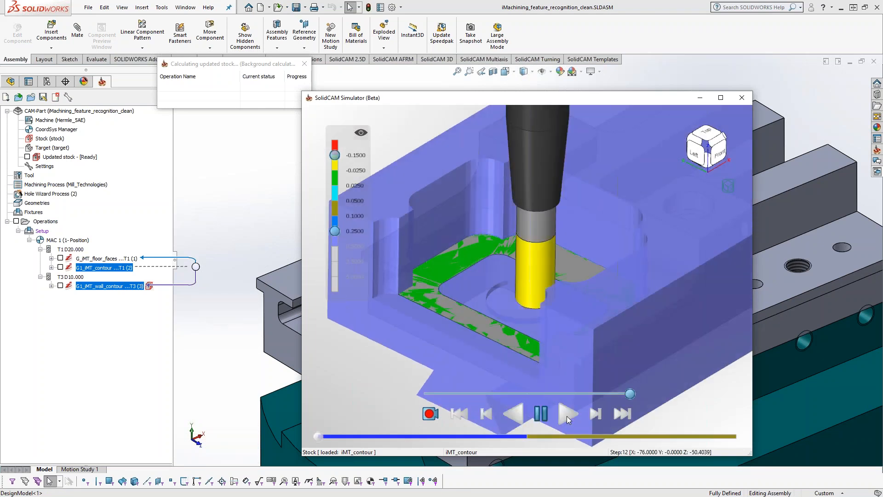
# Step: Advance the simulation to its end, examine the machined pocket floor and walls, and close the simulator
pyautogui.moveTo(453, 230); pyautogui.dragTo(475, 261, button='middle')
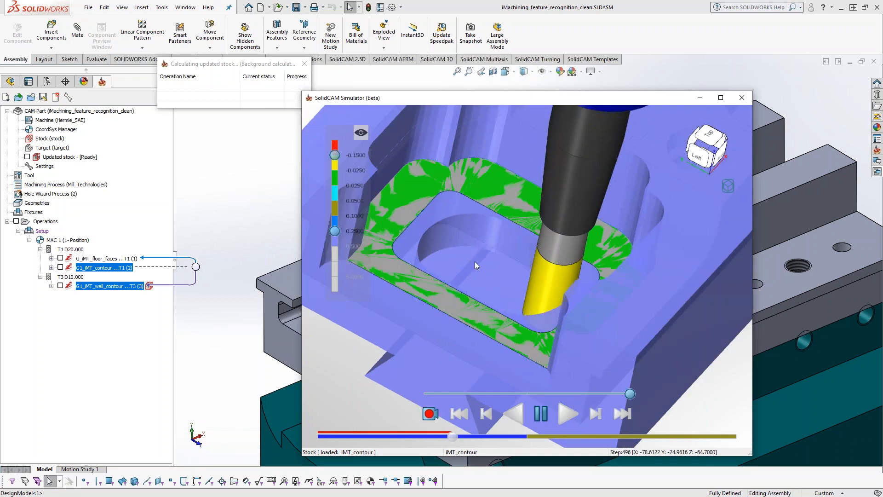
pyautogui.moveTo(736, 437)
pyautogui.mouseDown()
pyautogui.moveTo(412, 447)
pyautogui.moveTo(479, 442)
pyautogui.moveTo(382, 439)
pyautogui.moveTo(663, 435)
pyautogui.moveTo(737, 423)
pyautogui.mouseUp()
pyautogui.moveTo(587, 299); pyautogui.dragTo(590, 303, button='middle')
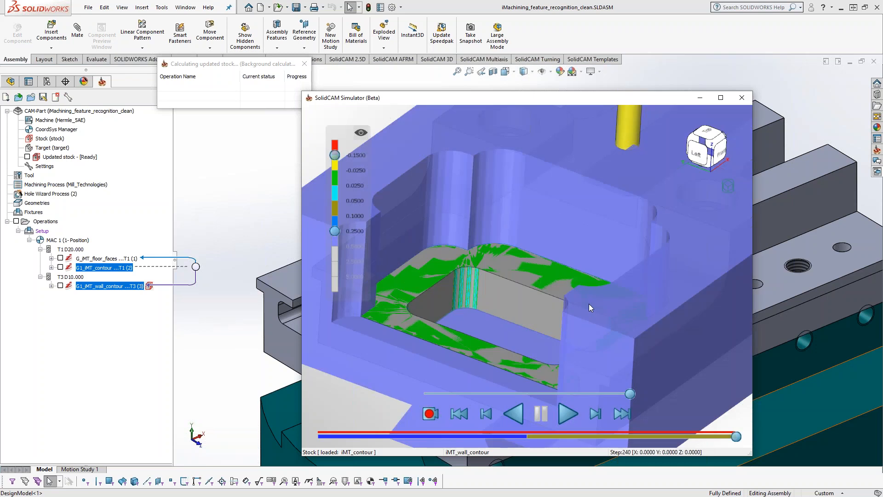
pyautogui.click(745, 98)
# Step: Display the updated stock over the part model
pyautogui.click(83, 260)
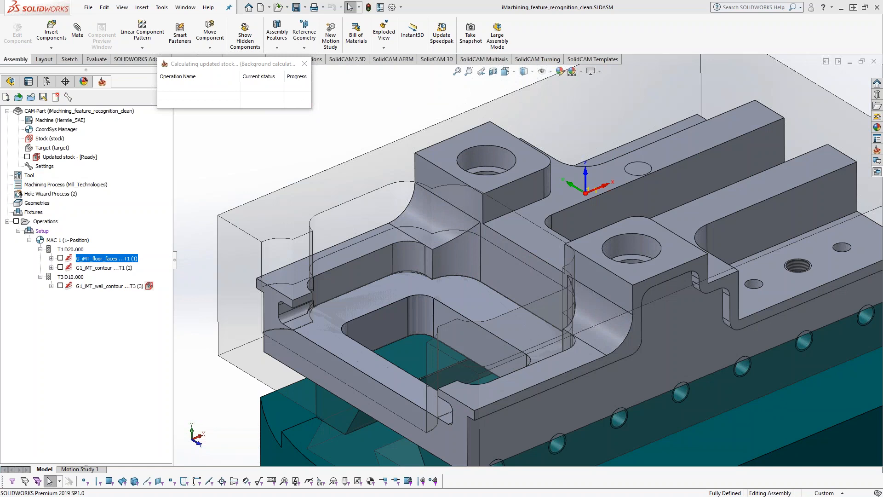
pyautogui.scroll(2, 449, 245)
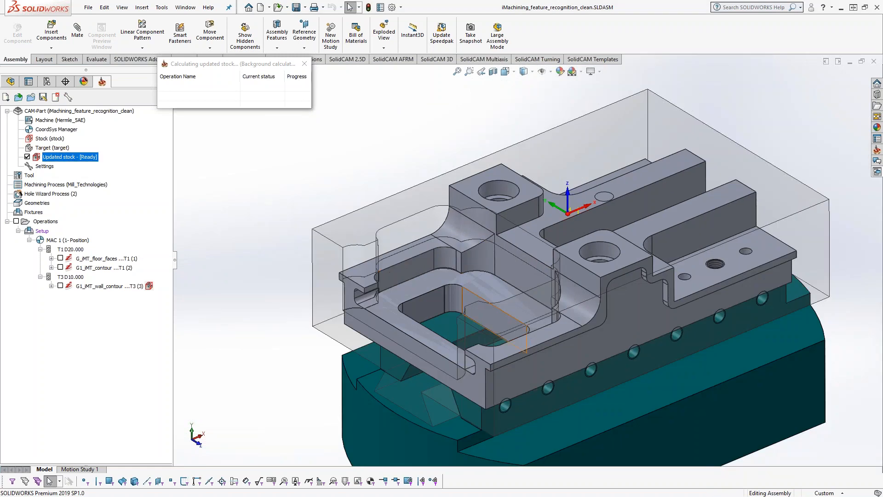
pyautogui.moveTo(455, 291); pyautogui.dragTo(456, 309, button='middle')
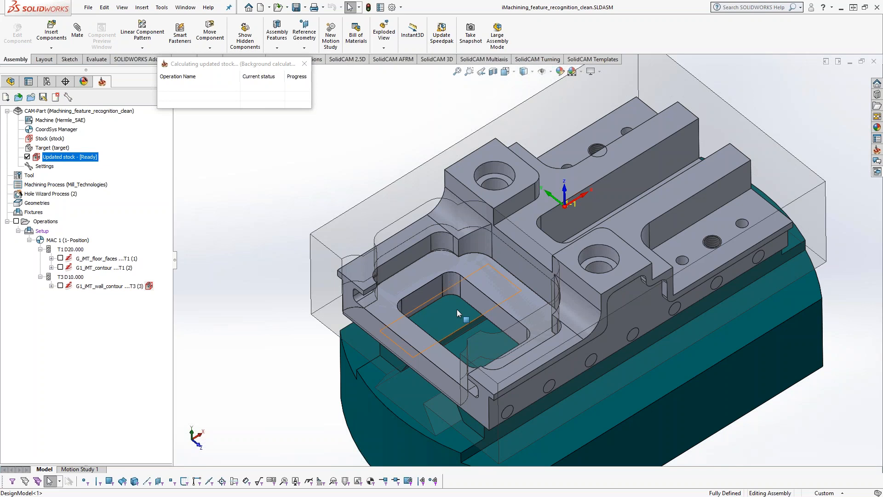
# Step: Highlight example floor faces on the outer ledge, slotted rails, bored boss and pocket area, and clear the selection
pyautogui.click(745, 236)
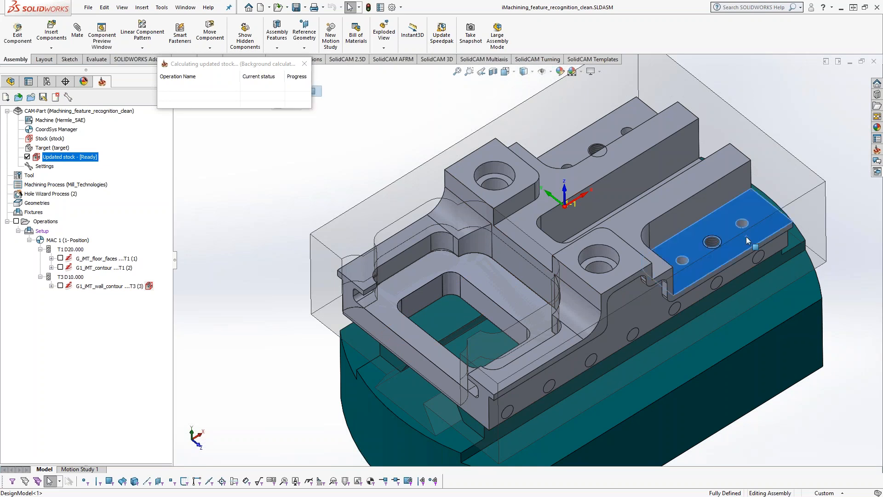
pyautogui.click(557, 183)
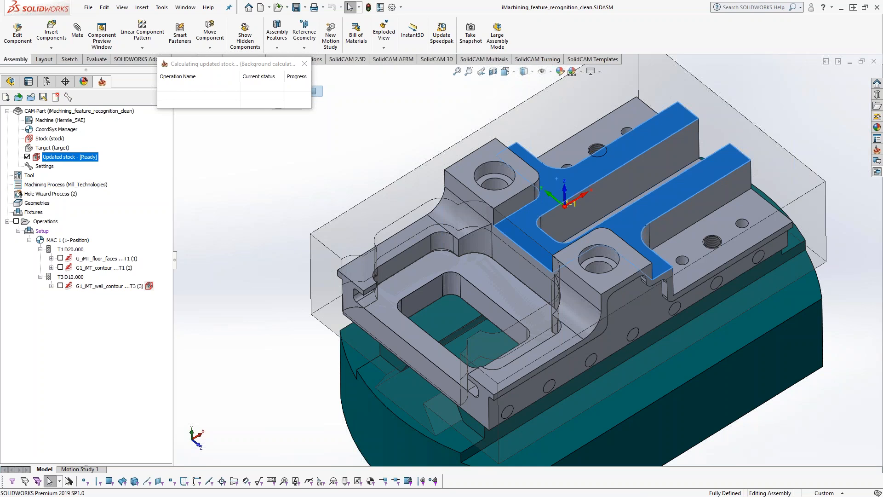
pyautogui.click(516, 188)
pyautogui.keyDown('ctrl'); pyautogui.click(493, 279); pyautogui.keyUp('ctrl')
pyautogui.keyDown('ctrl'); pyautogui.click(677, 244); pyautogui.keyUp('ctrl')
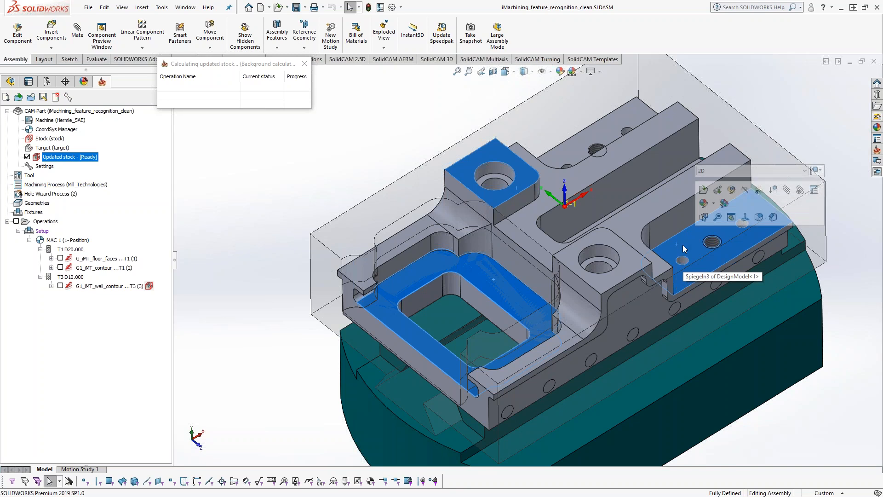
pyautogui.click(273, 323)
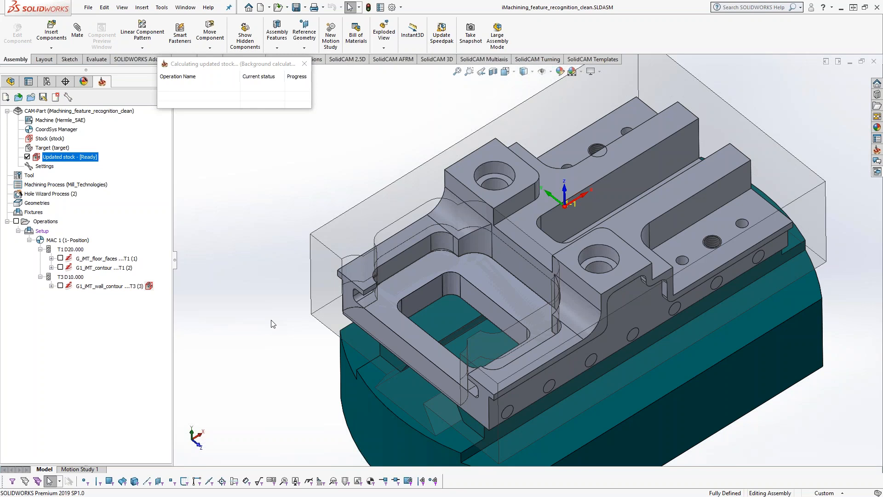
pyautogui.rightClick(118, 286)
pyautogui.moveTo(226, 220)
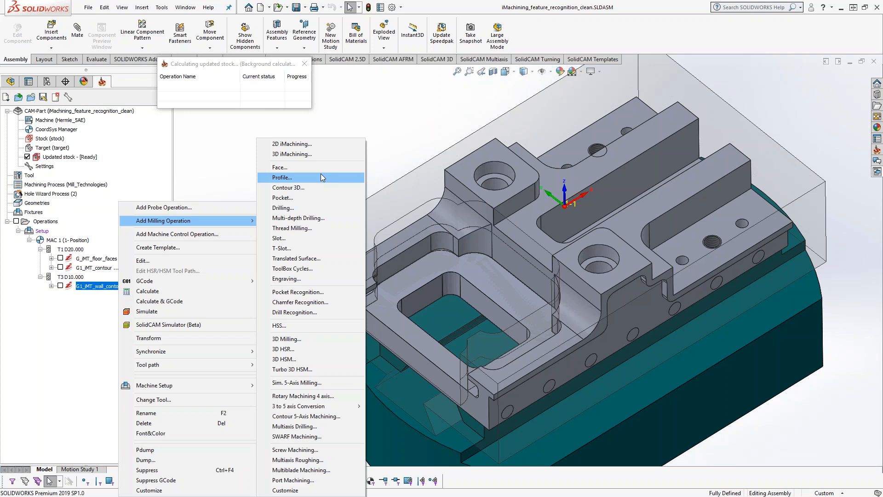
pyautogui.click(400, 154)
pyautogui.moveTo(416, 154); pyautogui.dragTo(387, 322, button='middle')
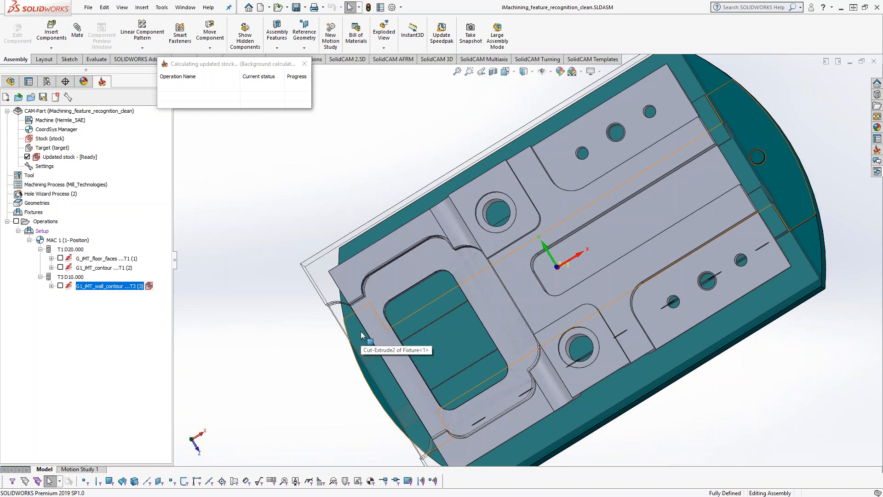
pyautogui.moveTo(360, 331); pyautogui.dragTo(365, 298, button='middle')
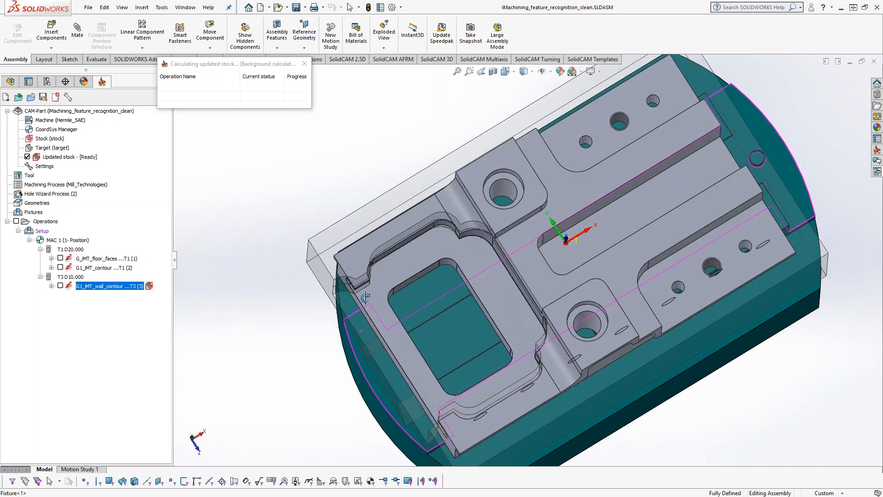
pyautogui.moveTo(365, 297); pyautogui.dragTo(359, 255, button='middle')
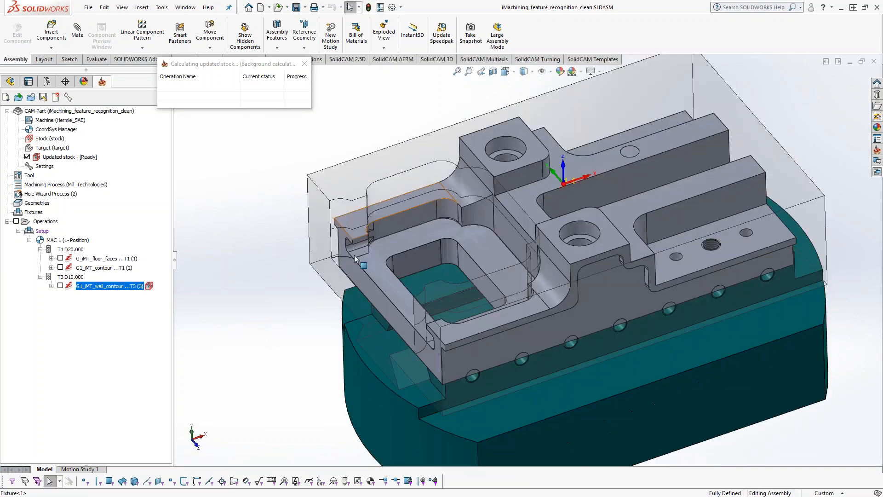
# Step: Add a 2D iMachining operation after iMT_wall_contour using the outside feature recognition mode
pyautogui.rightClick(122, 286)
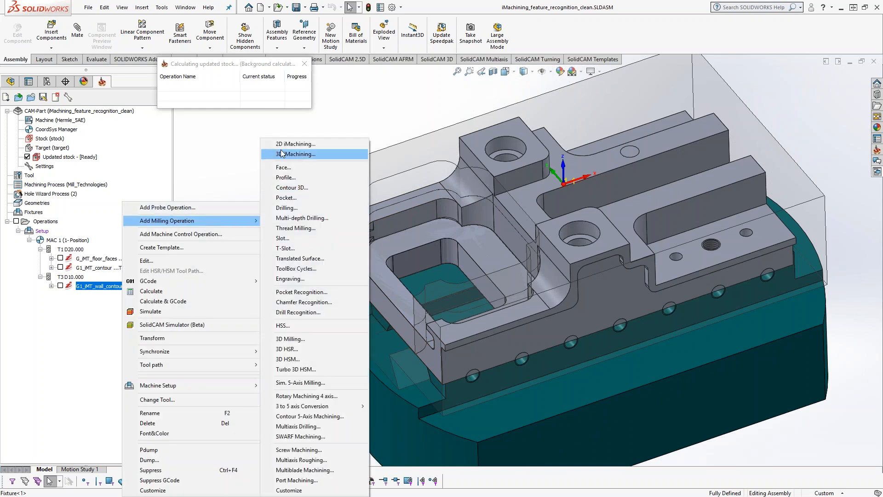
pyautogui.click(294, 144)
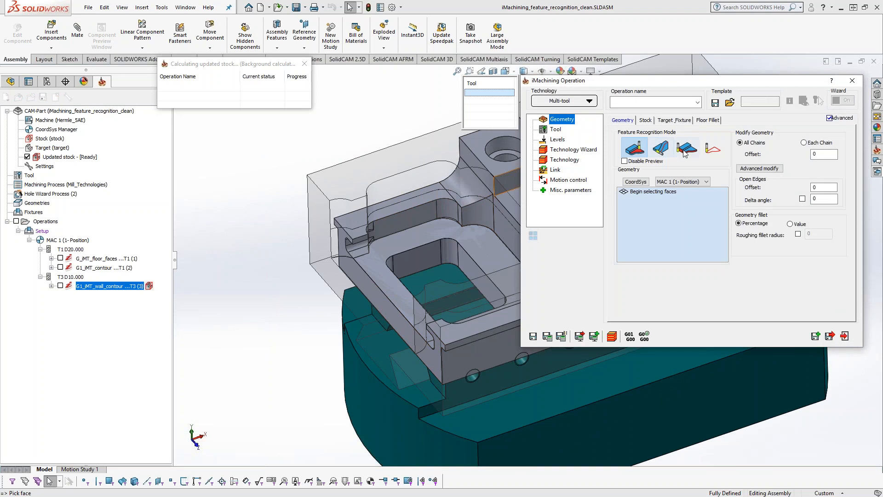
pyautogui.click(685, 151)
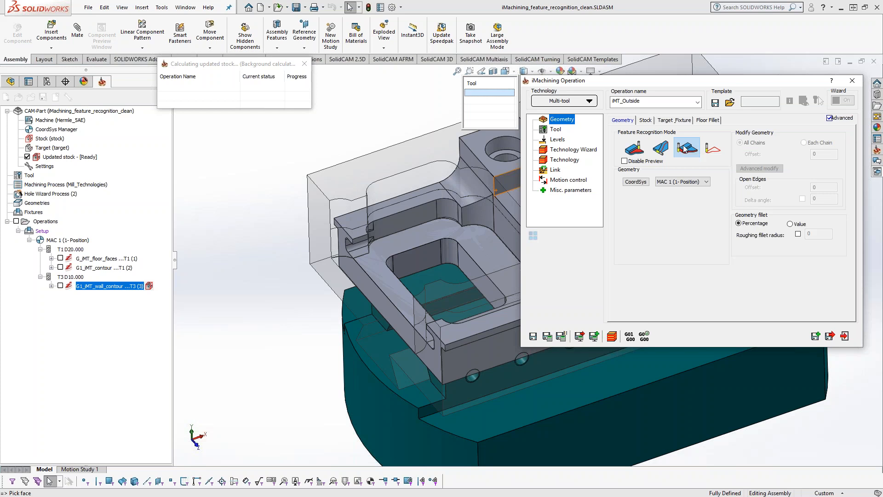
# Step: Assign tool 5, the 20mm Long Flute end mill, to the iMT_Outside operation
pyautogui.click(555, 129)
pyautogui.click(626, 148)
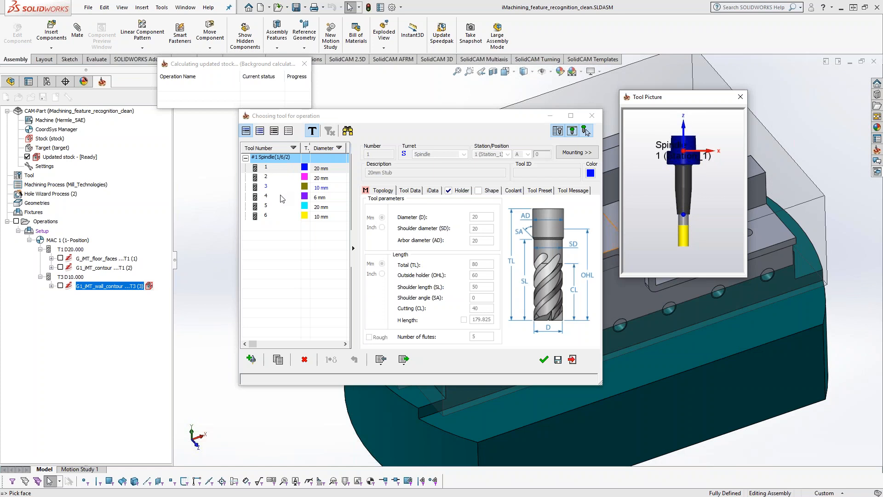
pyautogui.click(283, 207)
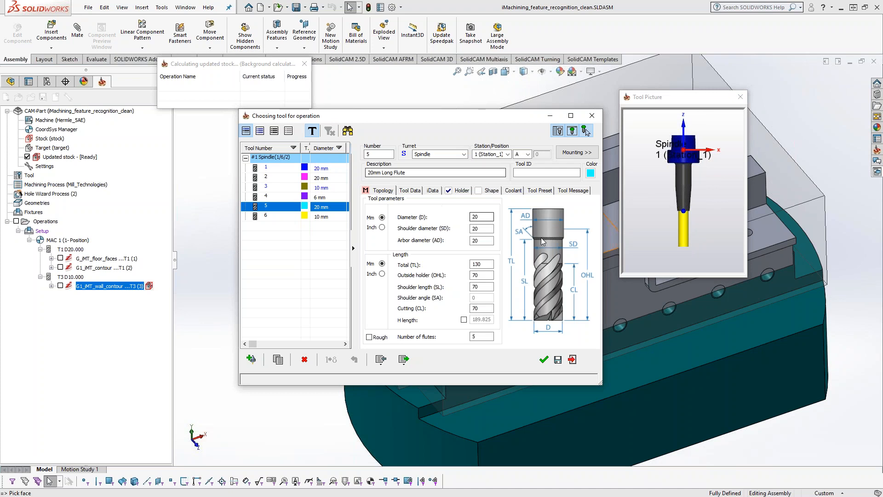
pyautogui.click(544, 360)
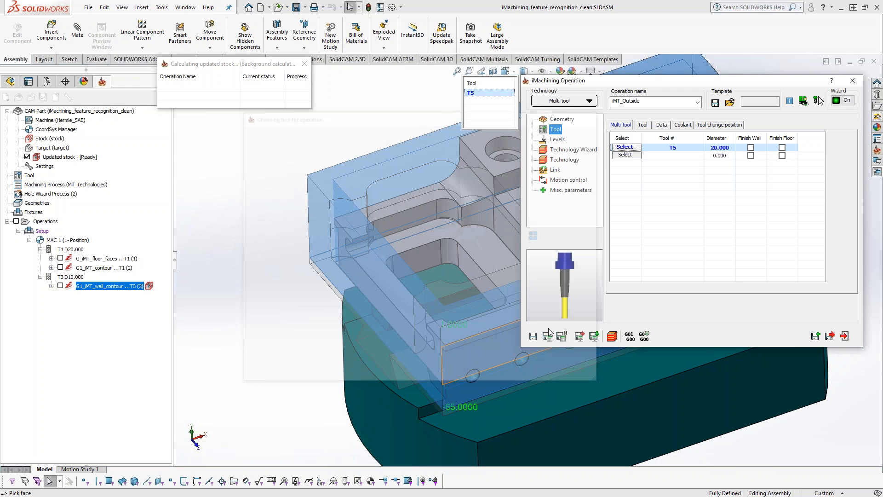
# Step: Check the lower limit of the outside machining volume against the fixture and set the pocket depth delta to -2
pyautogui.moveTo(488, 349); pyautogui.dragTo(474, 303, button='middle')
pyautogui.moveTo(460, 368); pyautogui.dragTo(438, 278, button='middle')
pyautogui.scroll(-4, 451, 324)
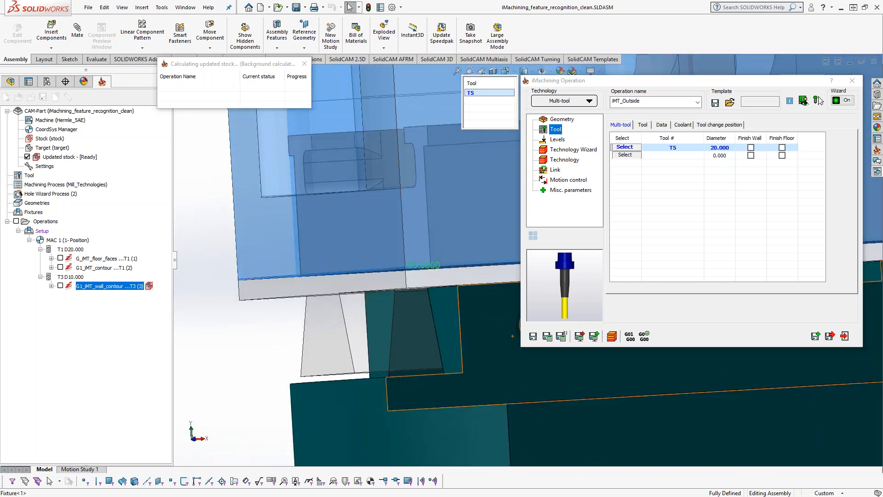
pyautogui.click(557, 139)
pyautogui.click(738, 238)
pyautogui.write('-2')
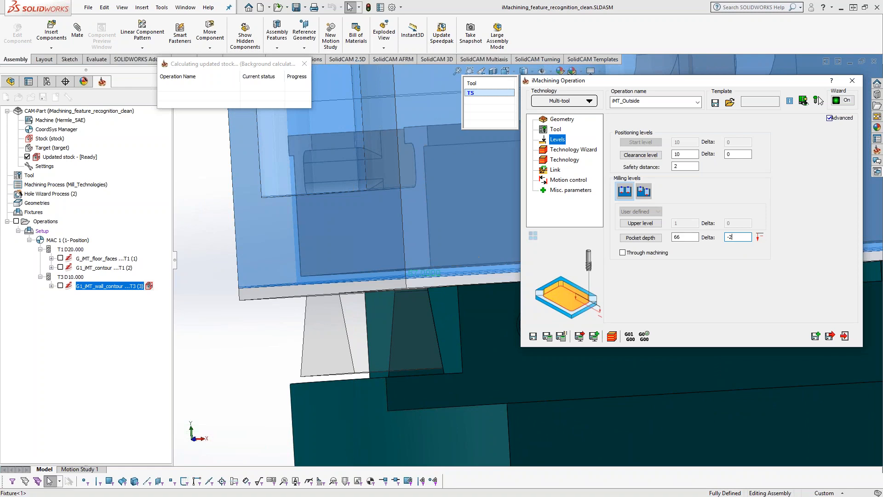
# Step: Save and calculate the iMT_Outside operation and inspect its volume and toolpath around the fixture
pyautogui.moveTo(438, 241); pyautogui.dragTo(455, 266, button='middle')
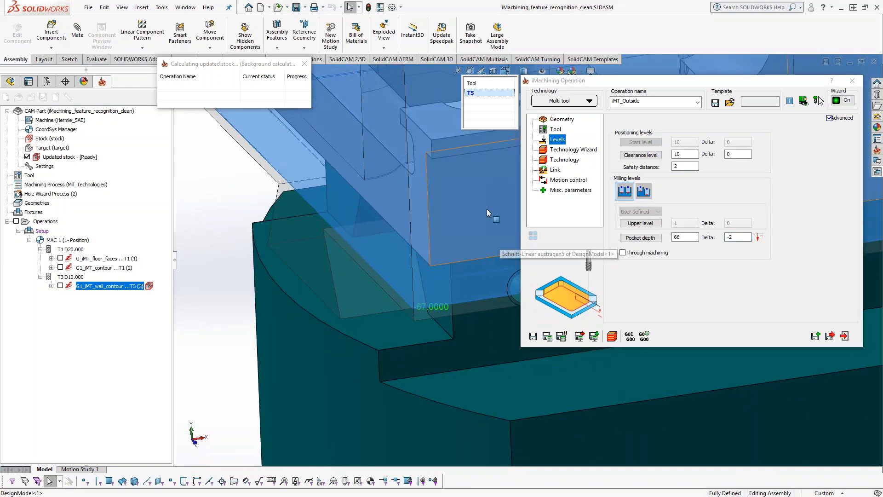
pyautogui.keyDown('ctrl'); pyautogui.moveTo(486, 208); pyautogui.dragTo(421, 286, button='middle'); pyautogui.keyUp('ctrl')
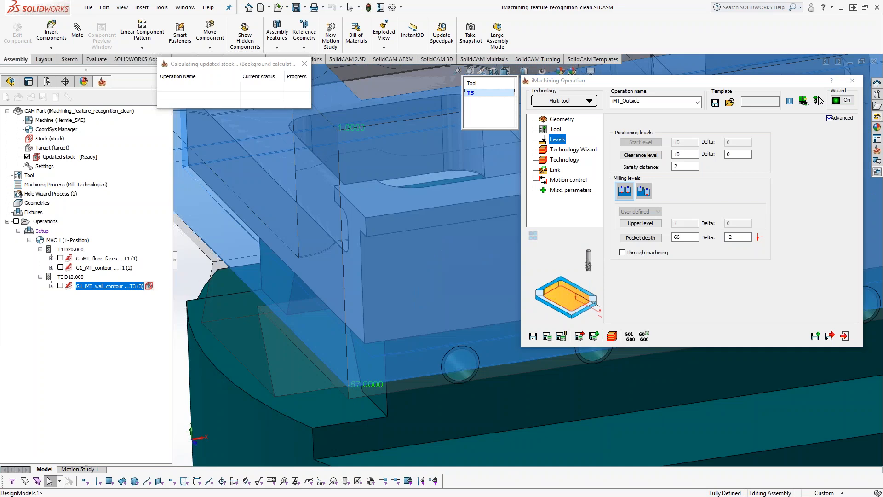
pyautogui.click(817, 101)
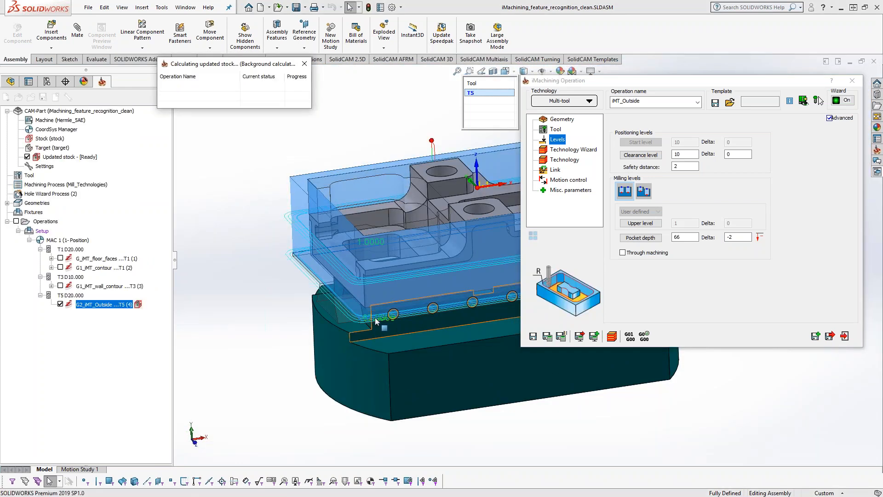
pyautogui.scroll(-2, 366, 286)
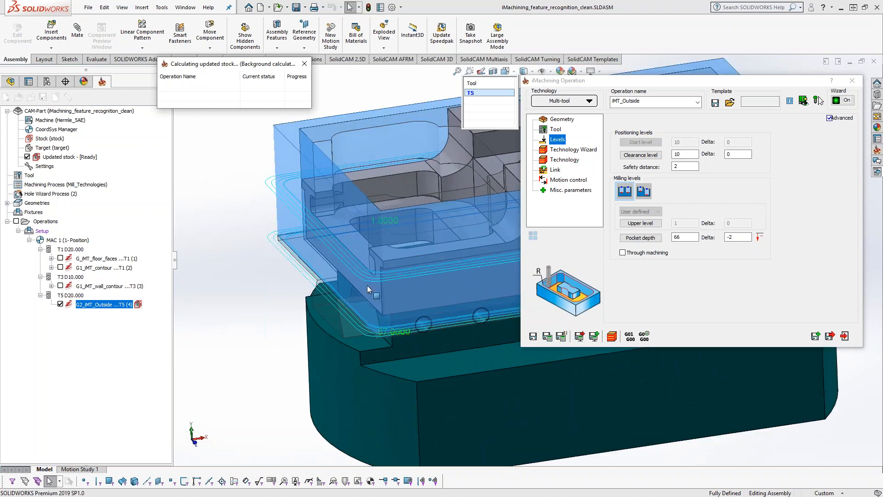
pyautogui.scroll(-3, 367, 286)
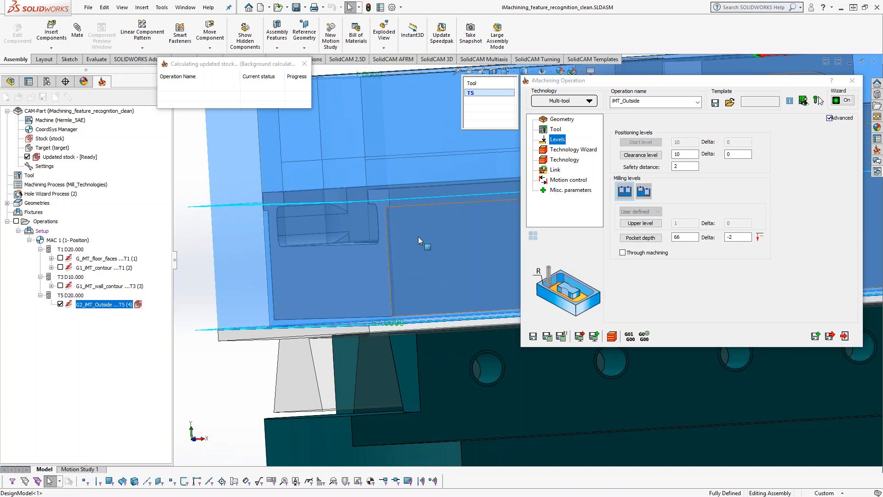
pyautogui.scroll(3, 418, 237)
pyautogui.moveTo(394, 283); pyautogui.dragTo(431, 316, button='middle')
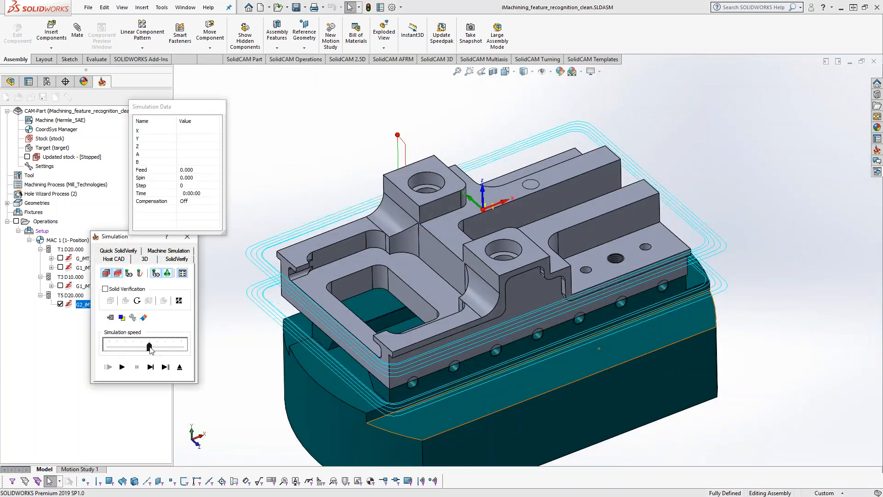
# Step: Simulate iMT_Outside in SolidVerify without the simulation data, showing the target model, raise the speed to maximum, and exit the simulation
pyautogui.click(177, 258)
pyautogui.click(122, 367)
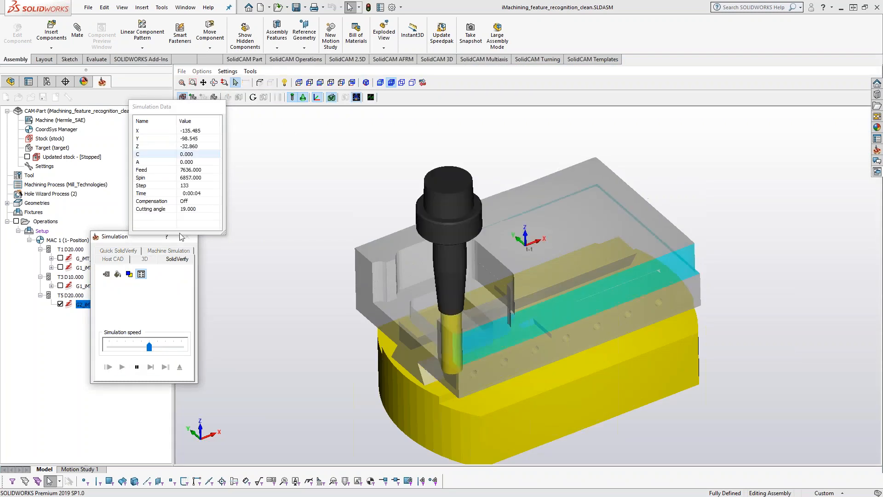
pyautogui.click(141, 275)
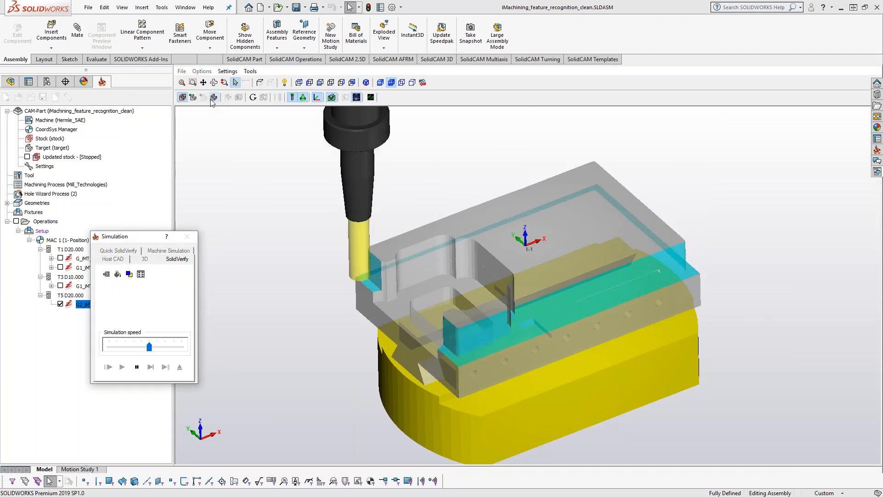
pyautogui.click(212, 98)
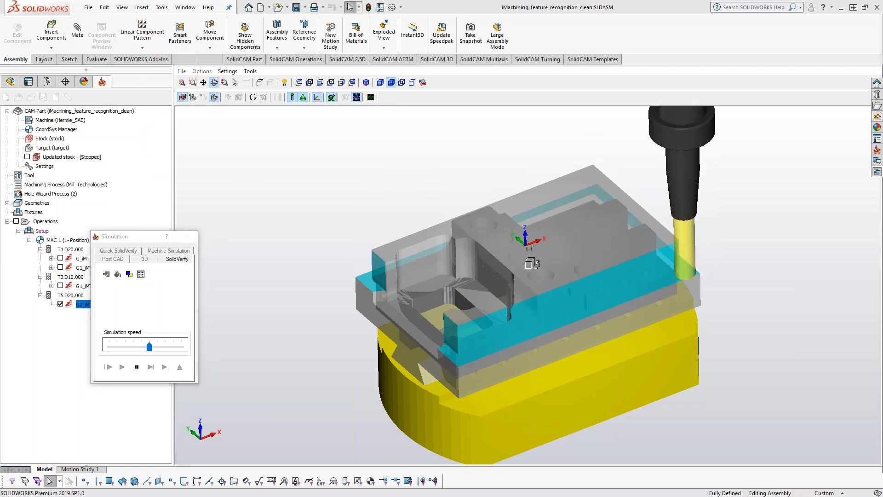
pyautogui.moveTo(149, 346); pyautogui.dragTo(181, 347)
pyautogui.moveTo(565, 335)
pyautogui.mouseDown(button='middle')
pyautogui.moveTo(566, 319)
pyautogui.moveTo(567, 328)
pyautogui.mouseUp(button='middle')
pyautogui.click(180, 367)
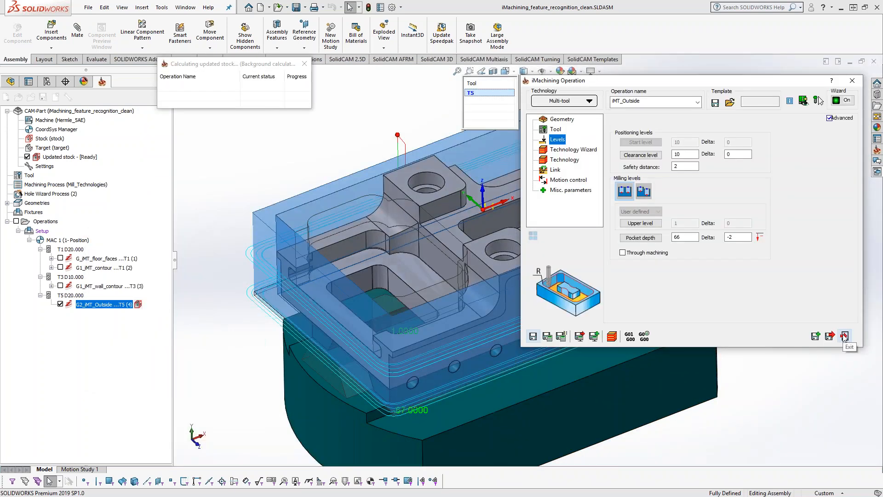
# Step: Close the iMT_Outside operation and hide its toolpath on the part
pyautogui.click(844, 337)
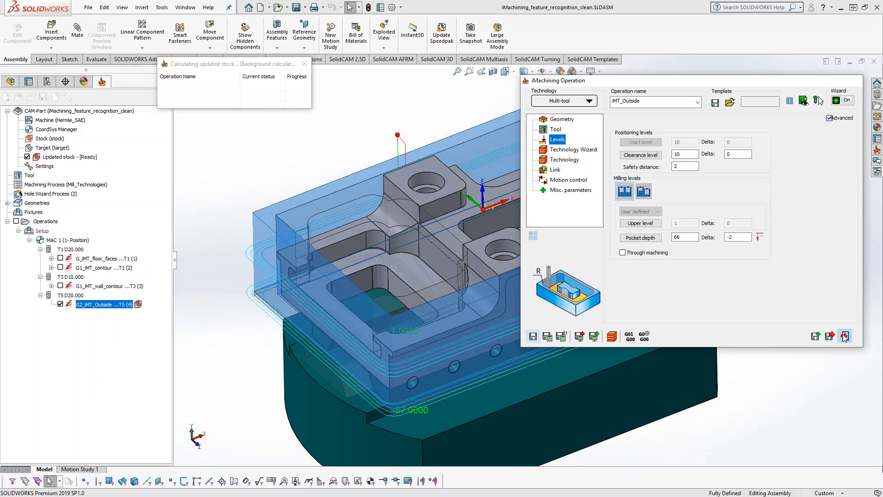
pyautogui.click(61, 304)
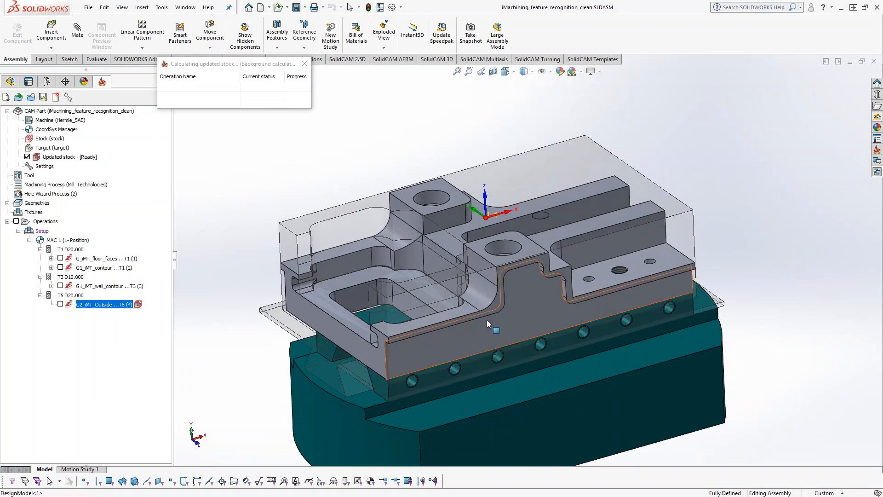
pyautogui.click(478, 314)
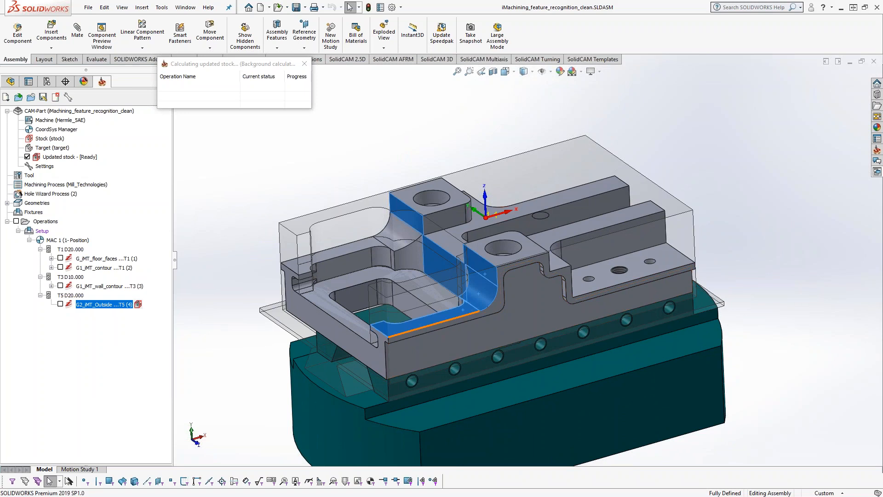
pyautogui.moveTo(481, 307); pyautogui.dragTo(446, 252, button='middle')
pyautogui.moveTo(442, 302); pyautogui.dragTo(585, 323, button='middle')
pyautogui.click(306, 288)
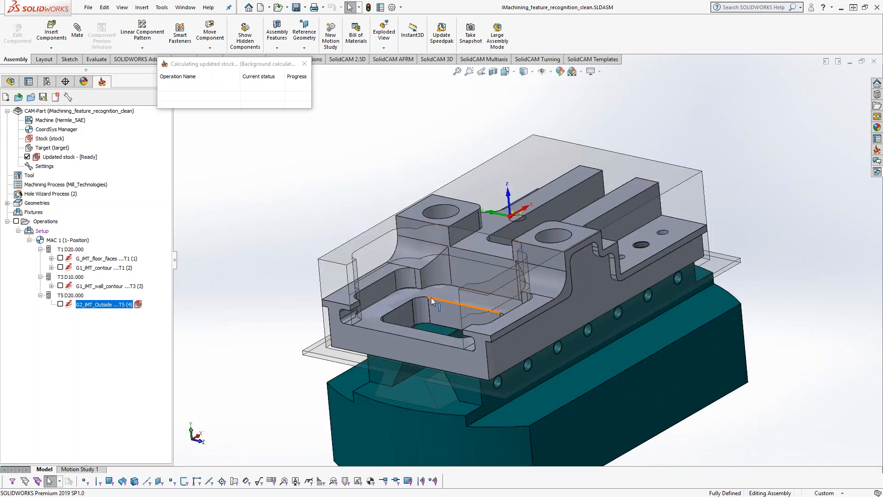
# Step: Add a 2D iMachining operation with chain-based feature recognition and set its coordinate system to MAC 1 (2-Position)
pyautogui.rightClick(101, 305)
pyautogui.moveTo(211, 31)
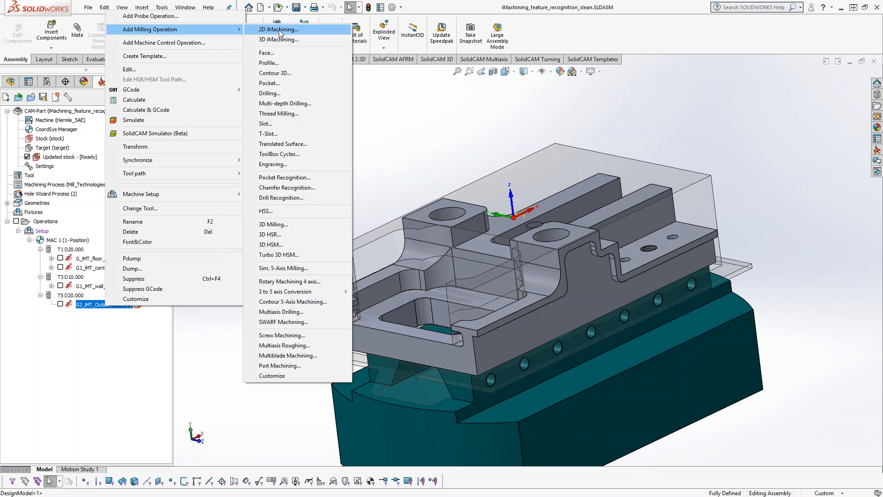
pyautogui.click(279, 30)
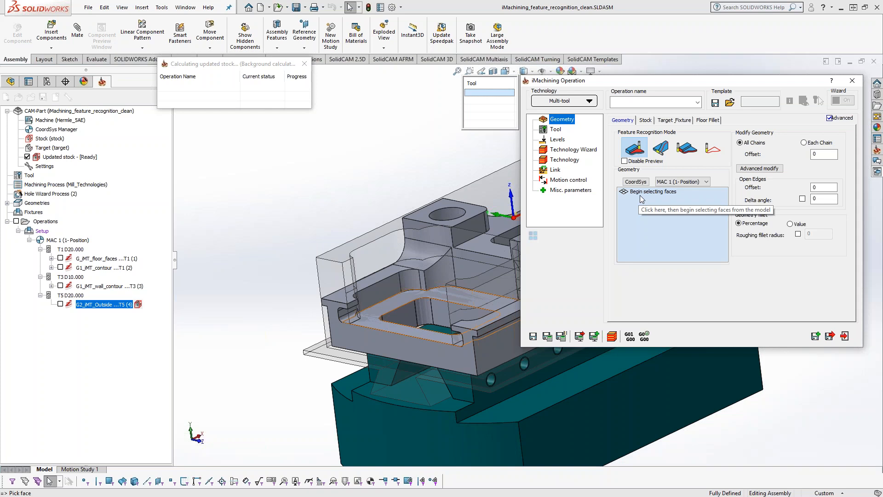
pyautogui.click(654, 153)
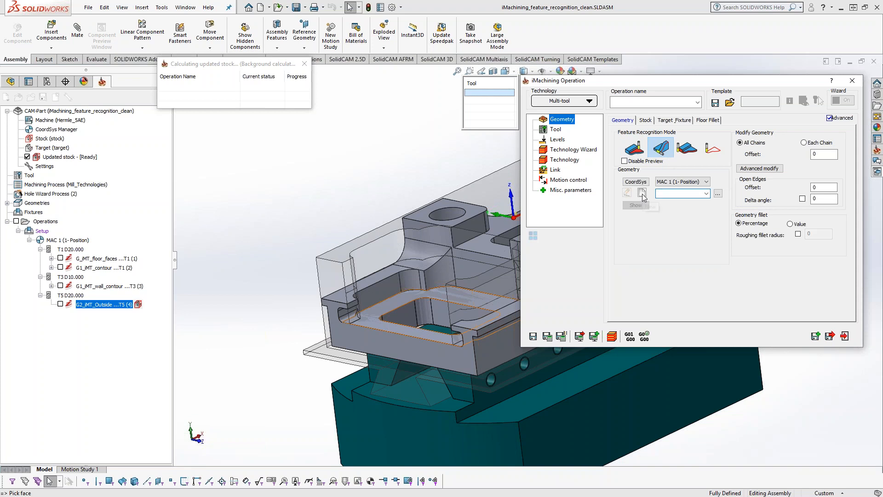
pyautogui.click(642, 194)
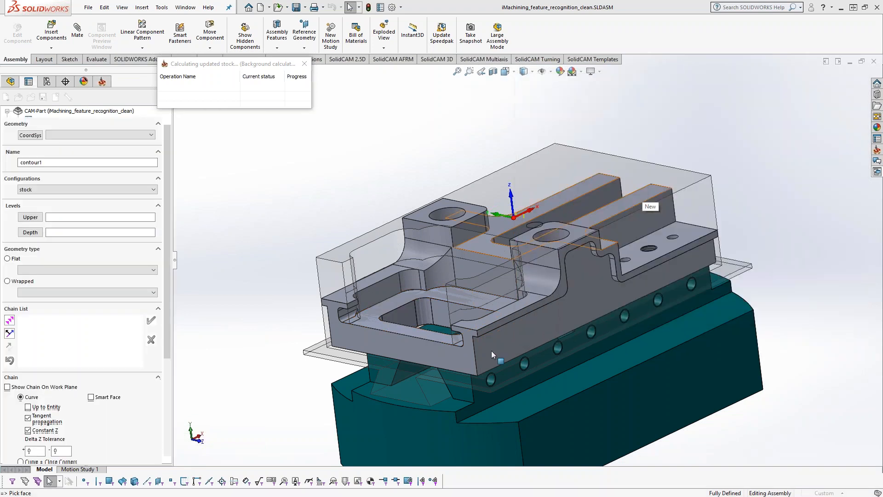
pyautogui.click(18, 107)
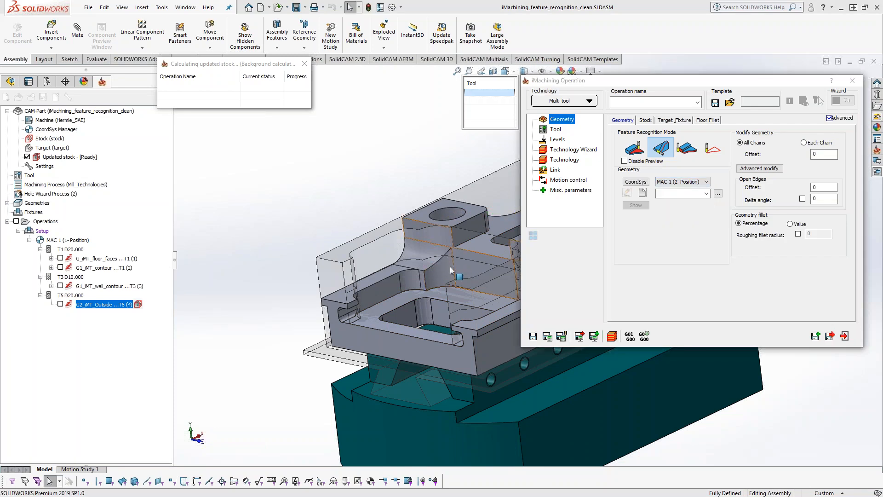
pyautogui.keyDown('ctrl'); pyautogui.moveTo(449, 266); pyautogui.dragTo(338, 263, button='middle'); pyautogui.keyUp('ctrl')
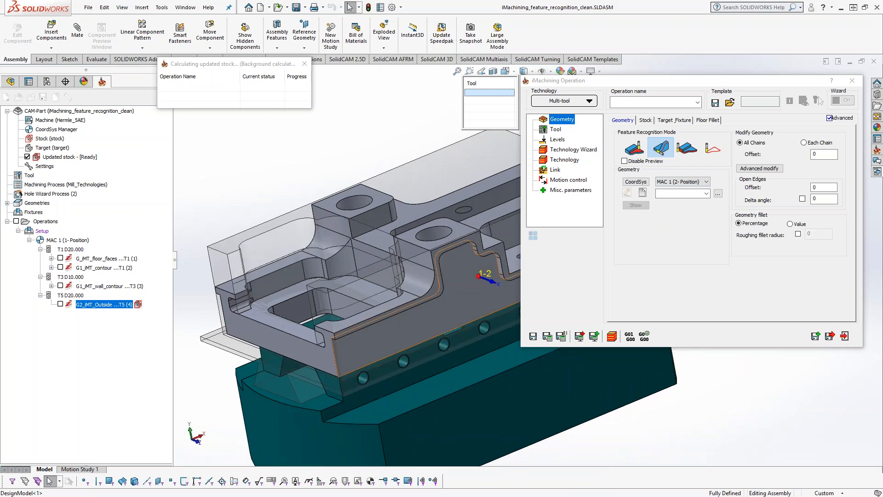
# Step: Define the contour1 geometry as an open chain along the curved step edge on the part's side, ending at its upper end
pyautogui.click(642, 192)
pyautogui.click(107, 331)
pyautogui.click(355, 326)
pyautogui.click(433, 260)
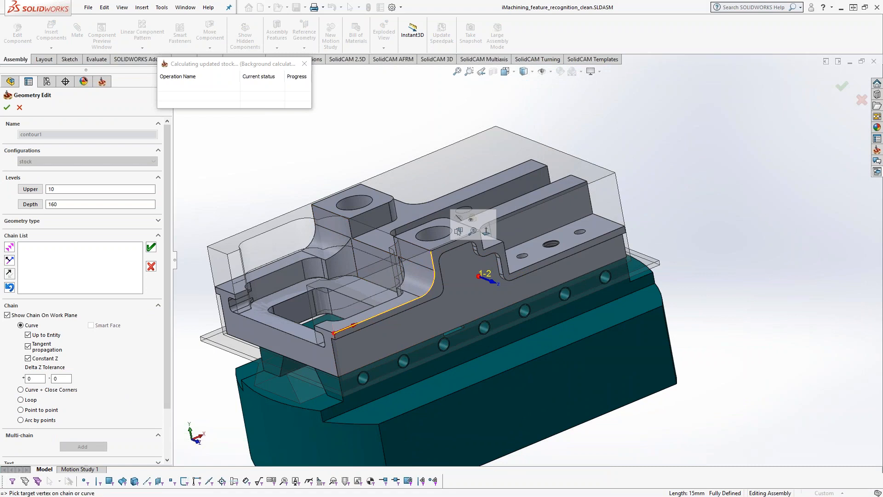
pyautogui.click(150, 246)
pyautogui.click(7, 108)
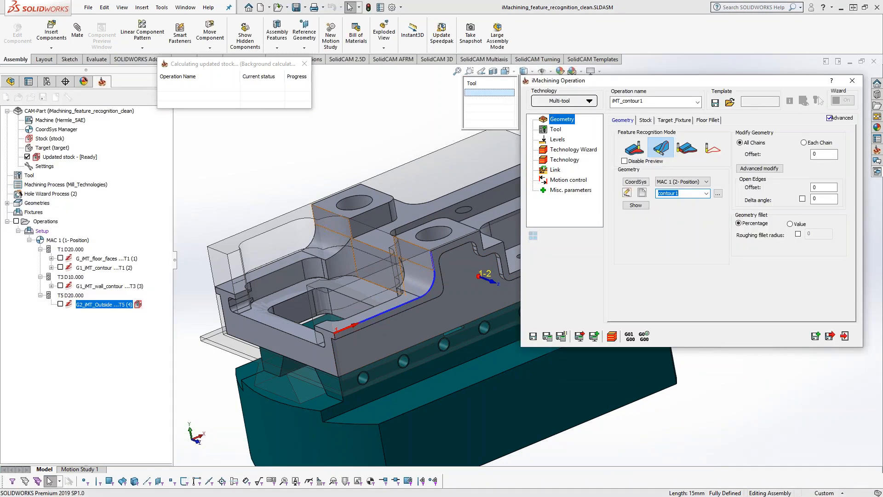
# Step: Assign tool 2, the 20 mm end mill, to the iMT_contour1 operation
pyautogui.click(556, 129)
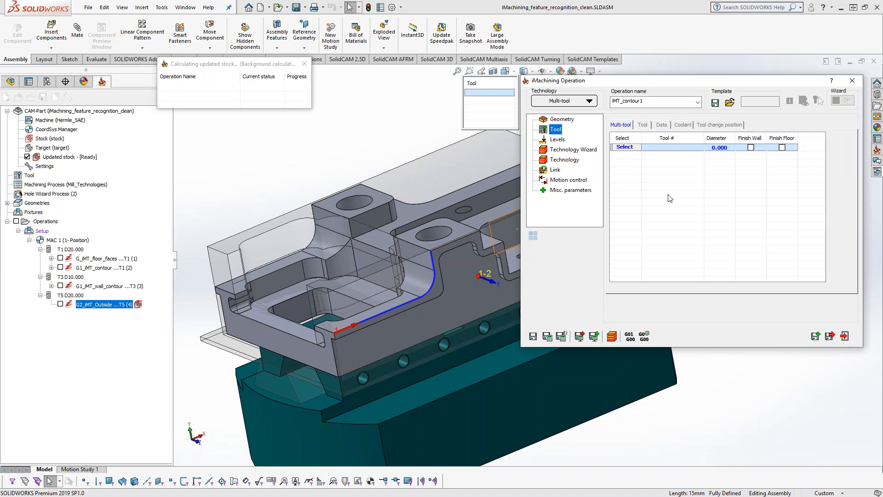
pyautogui.click(625, 147)
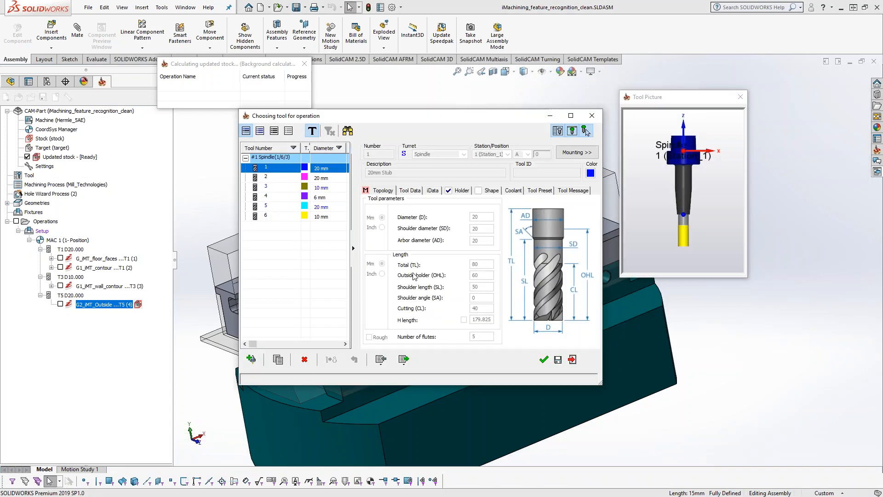
pyautogui.click(275, 179)
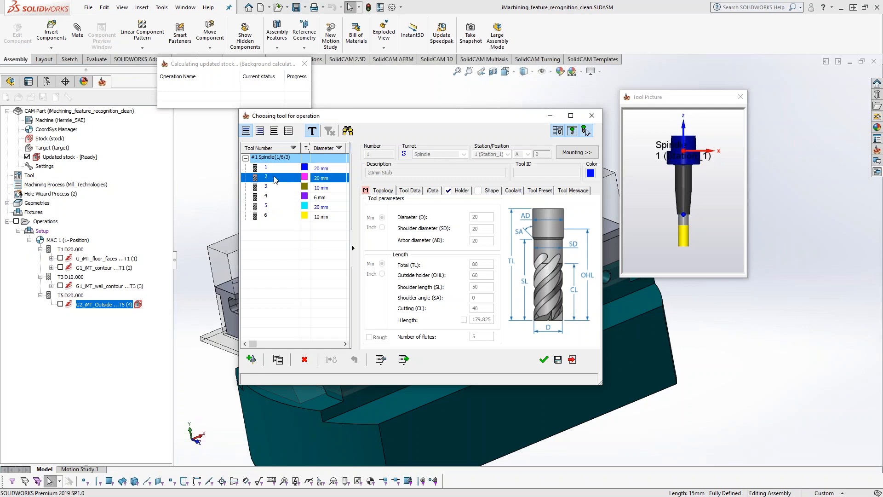
pyautogui.click(623, 181)
pyautogui.click(543, 361)
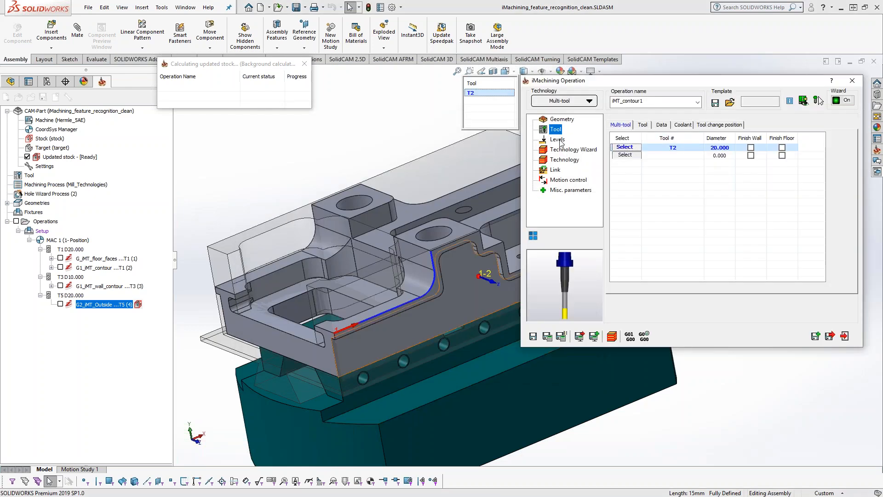
# Step: Set the pocket depth of iMT_contour1 to 46.9843 by picking the lower level at the inner wall corner of the step
pyautogui.click(557, 140)
pyautogui.click(689, 238)
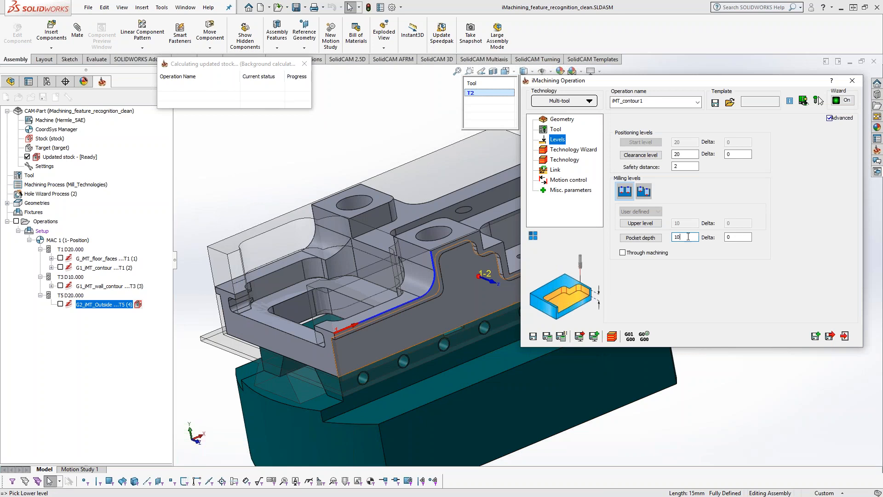
pyautogui.scroll(-6, 419, 271)
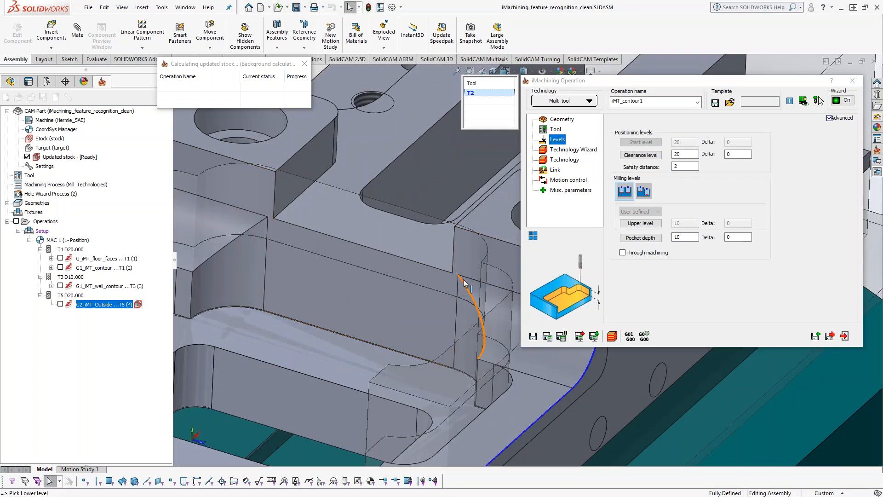
pyautogui.click(458, 274)
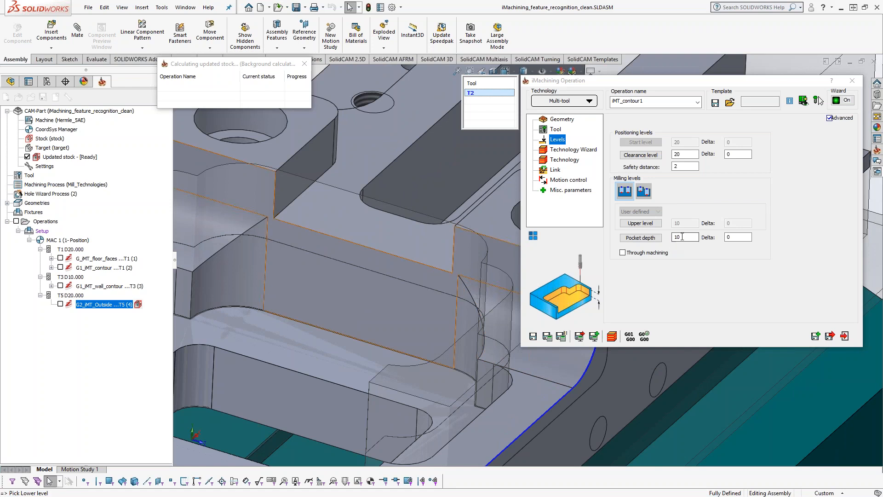
pyautogui.click(453, 275)
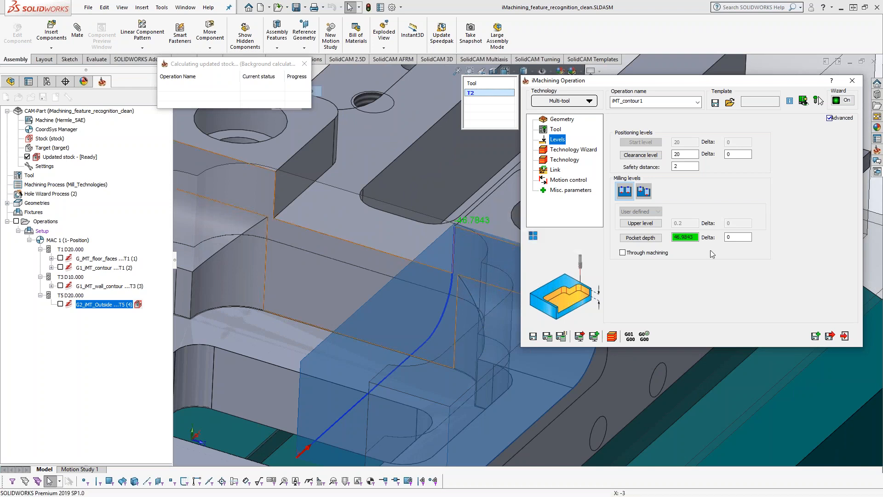
# Step: Save and calculate the iMT_contour1 operation and inspect its machining volume and toolpath around the curved step and inner corner
pyautogui.moveTo(479, 257); pyautogui.dragTo(471, 276, button='middle')
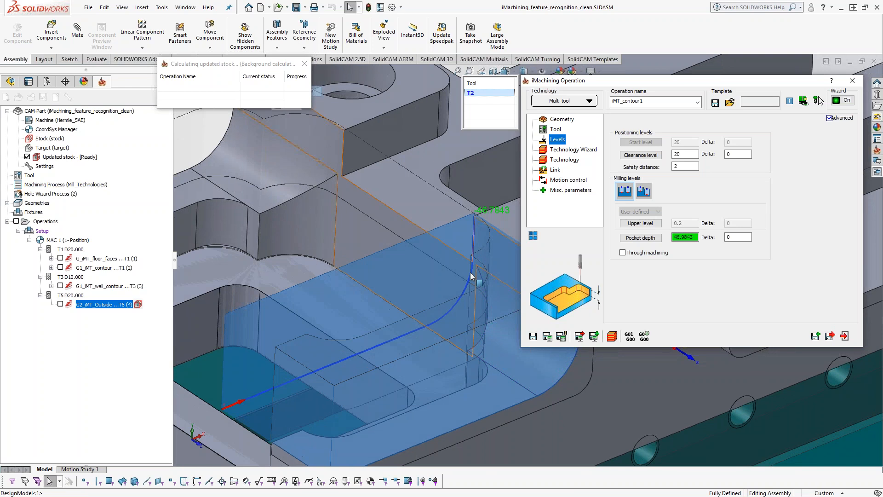
pyautogui.scroll(-6, 487, 227)
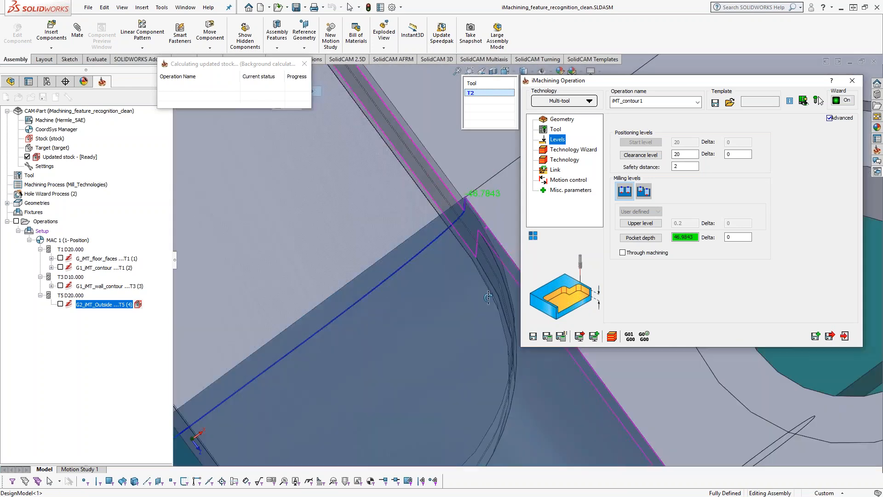
pyautogui.moveTo(488, 298); pyautogui.dragTo(492, 249, button='middle')
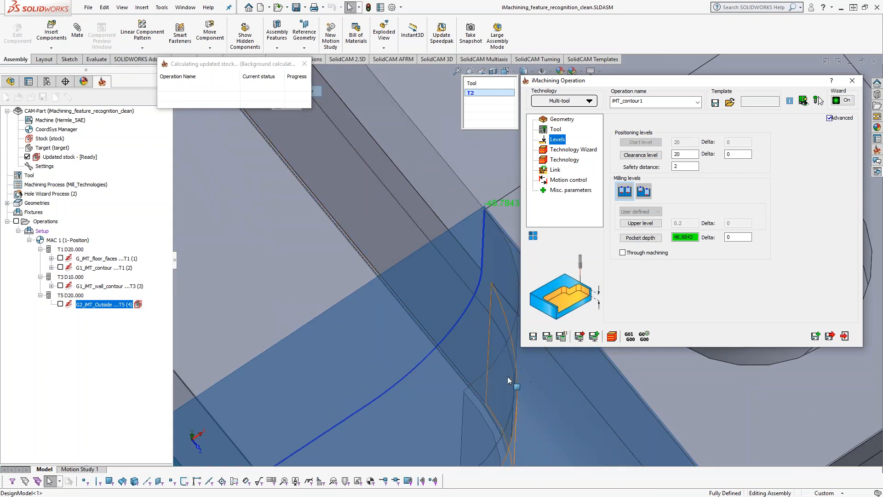
pyautogui.scroll(3, 481, 341)
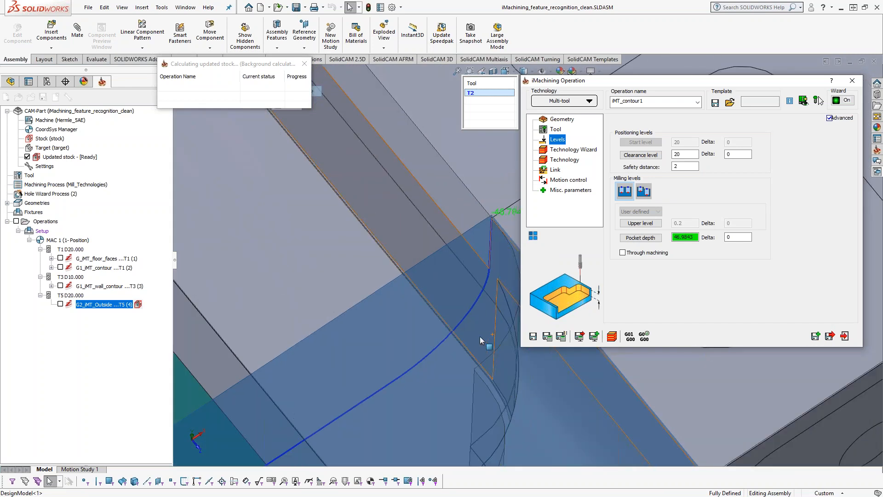
pyautogui.scroll(4, 479, 336)
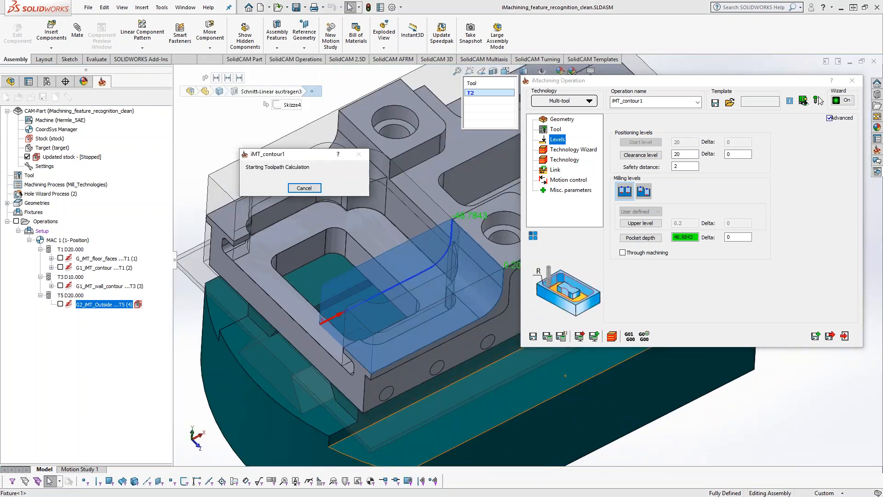
pyautogui.moveTo(443, 336); pyautogui.dragTo(496, 277, button='middle')
pyautogui.scroll(-5, 494, 269)
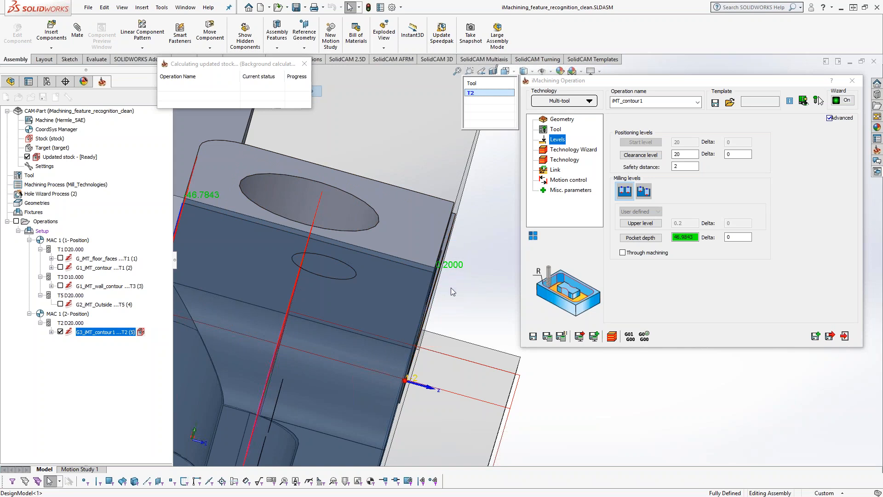
pyautogui.moveTo(426, 287); pyautogui.dragTo(409, 276, button='middle')
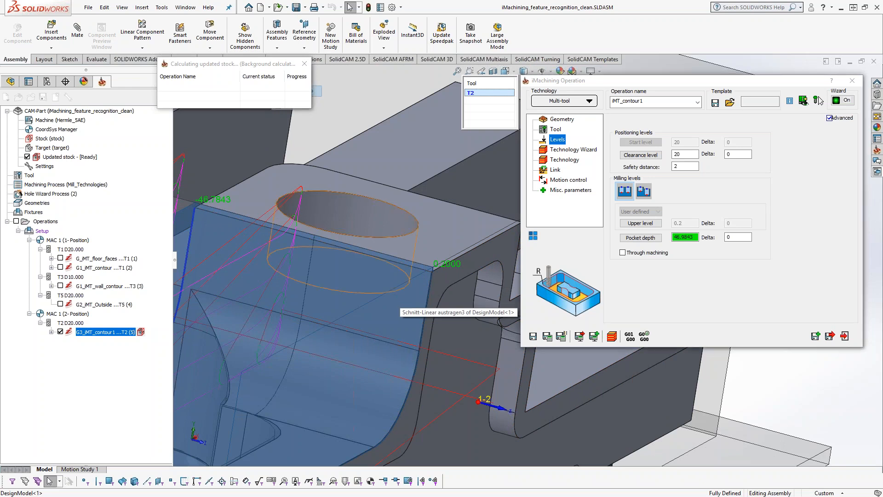
pyautogui.scroll(3, 395, 289)
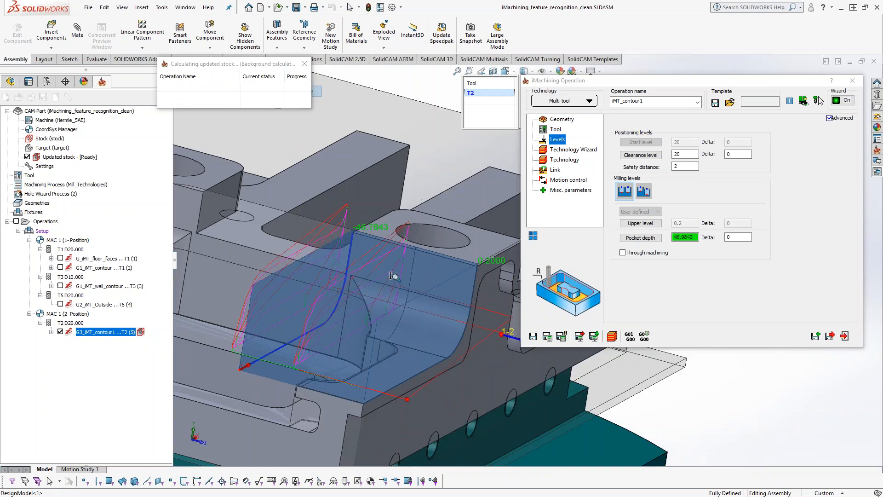
pyautogui.scroll(2, 393, 276)
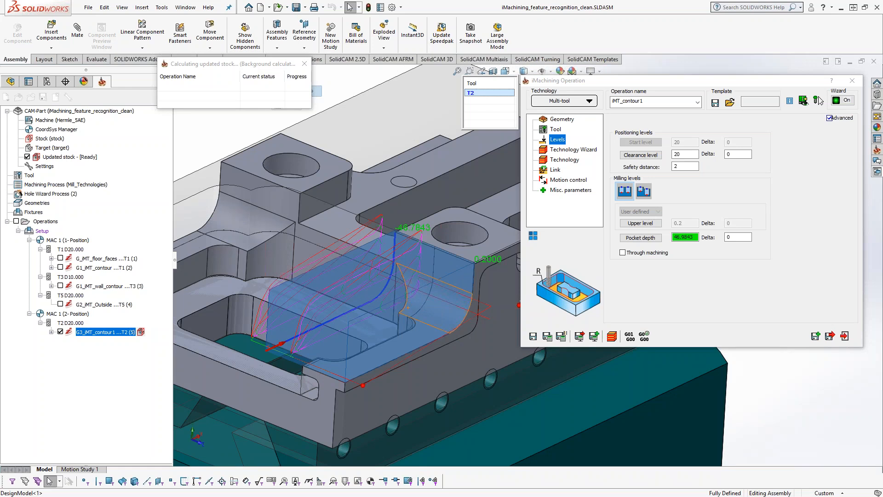
# Step: Simulate iMT_contour1 in the SolidCAM Simulator at a reduced playback speed to check the side cut along the curved step
pyautogui.click(731, 303)
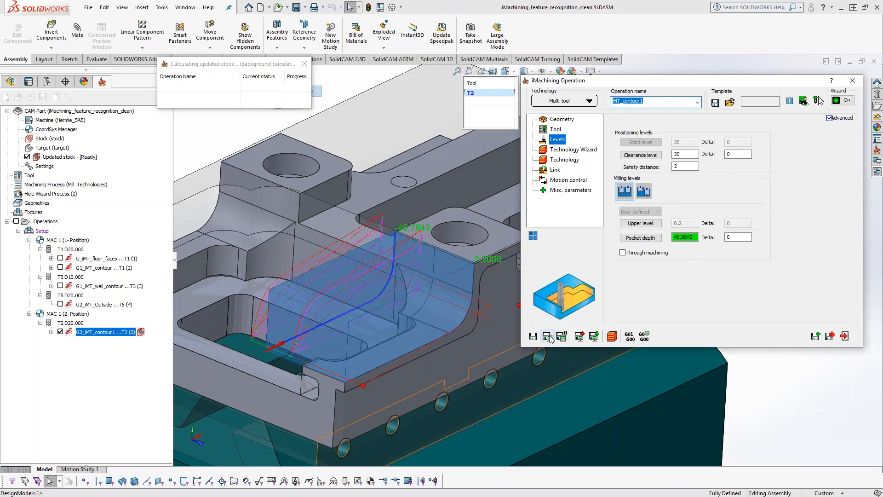
pyautogui.click(612, 336)
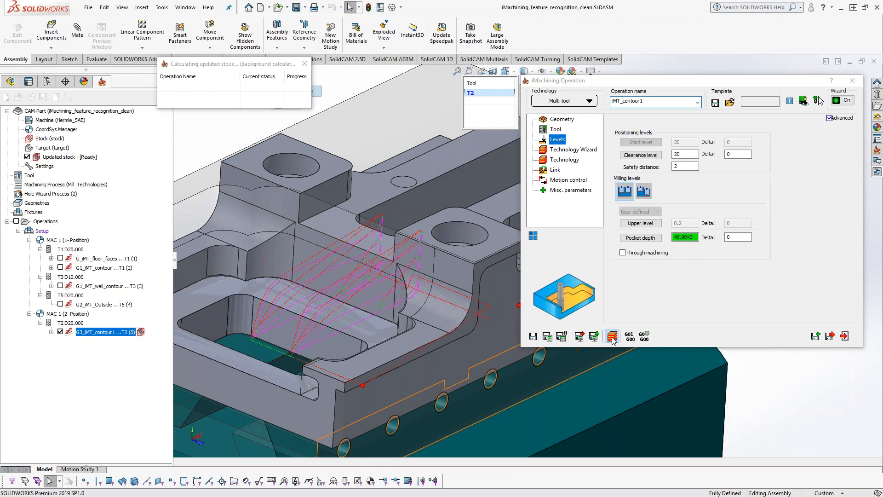
pyautogui.scroll(5, 539, 275)
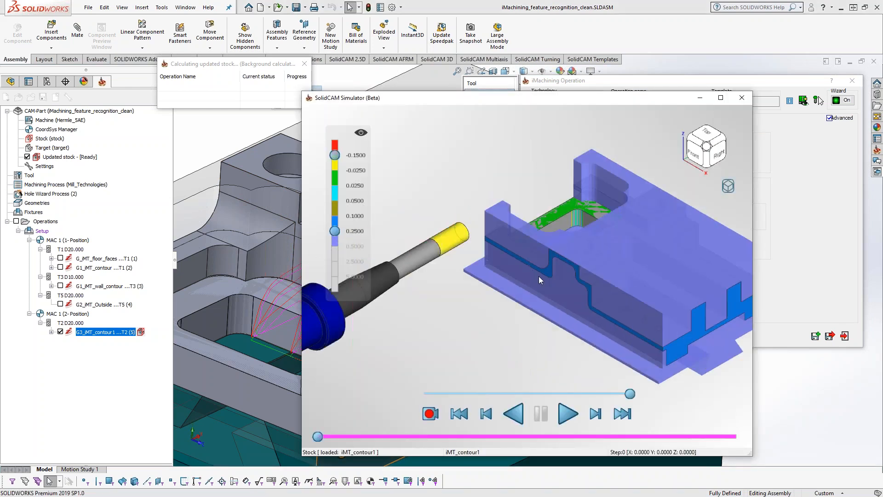
pyautogui.scroll(2, 496, 304)
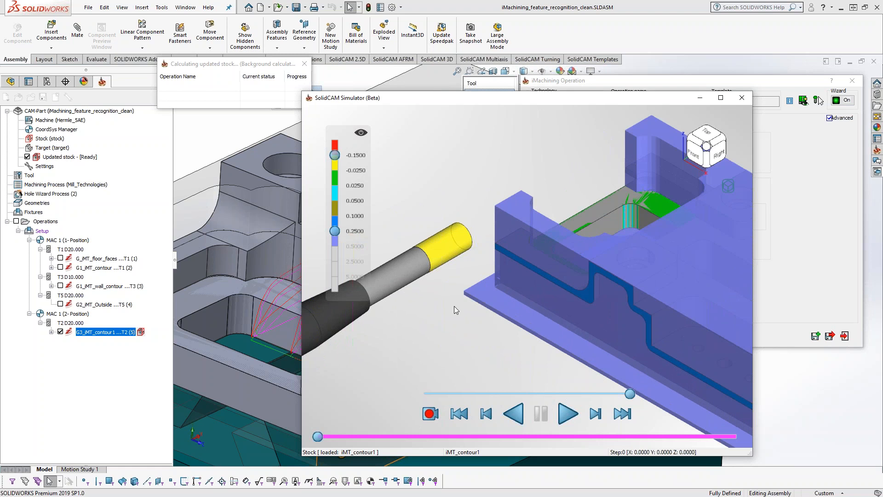
pyautogui.click(567, 413)
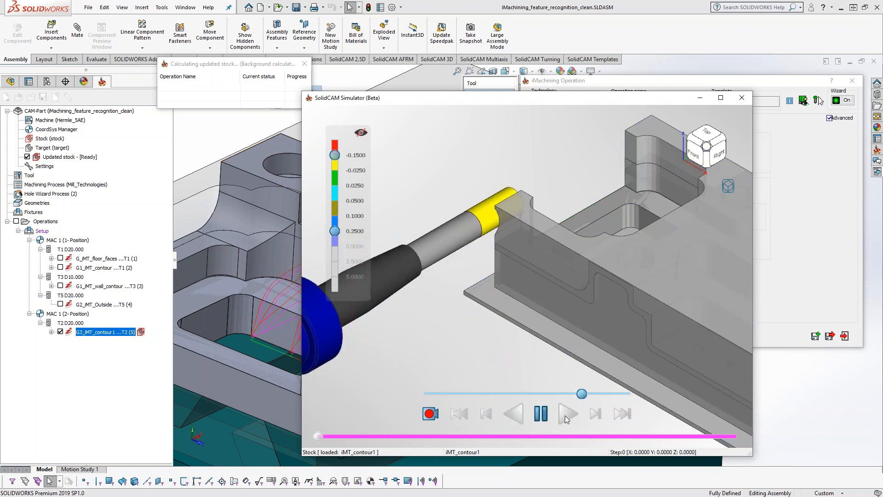
pyautogui.moveTo(583, 395); pyautogui.dragTo(533, 395)
pyautogui.click(562, 415)
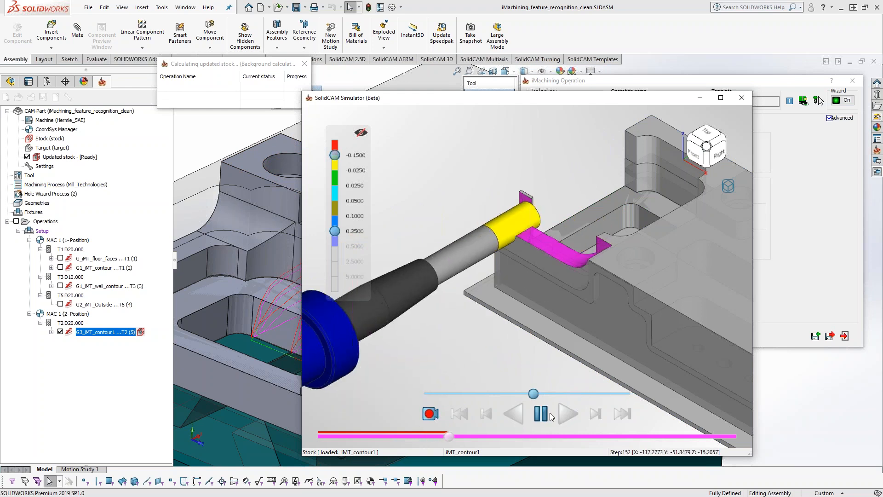
# Step: Play the rest of the iMT_contour1 simulation with pauses and examine the material cut along the ledge and curved step from close up
pyautogui.click(543, 413)
pyautogui.scroll(5, 539, 236)
pyautogui.scroll(1, 539, 246)
pyautogui.moveTo(573, 255)
pyautogui.mouseDown(button='middle')
pyautogui.moveTo(572, 286)
pyautogui.moveTo(571, 260)
pyautogui.mouseUp(button='middle')
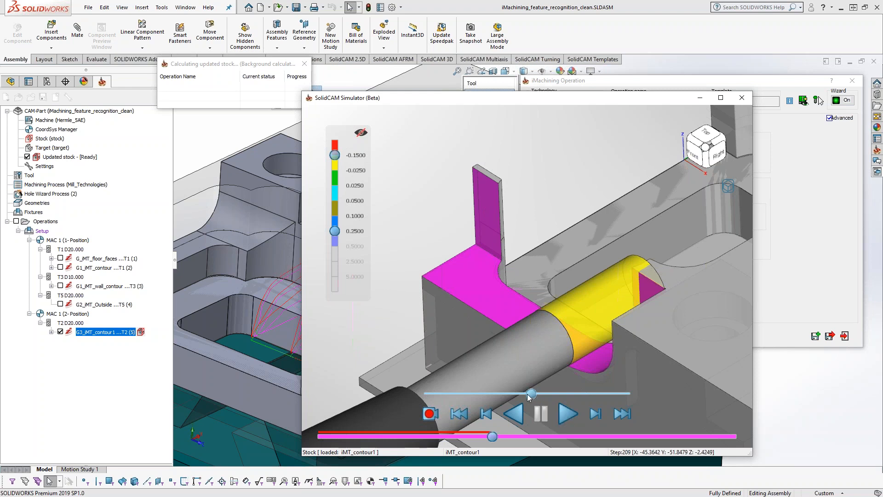
pyautogui.click(563, 414)
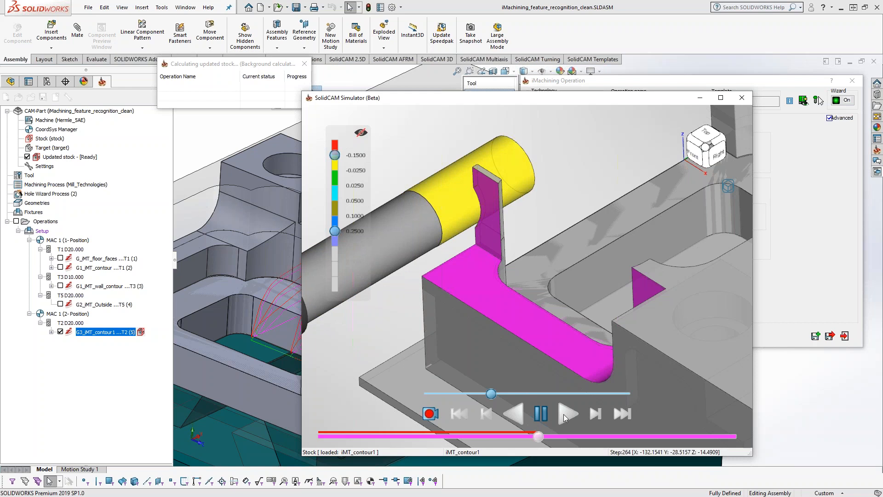
pyautogui.click(546, 414)
pyautogui.click(564, 413)
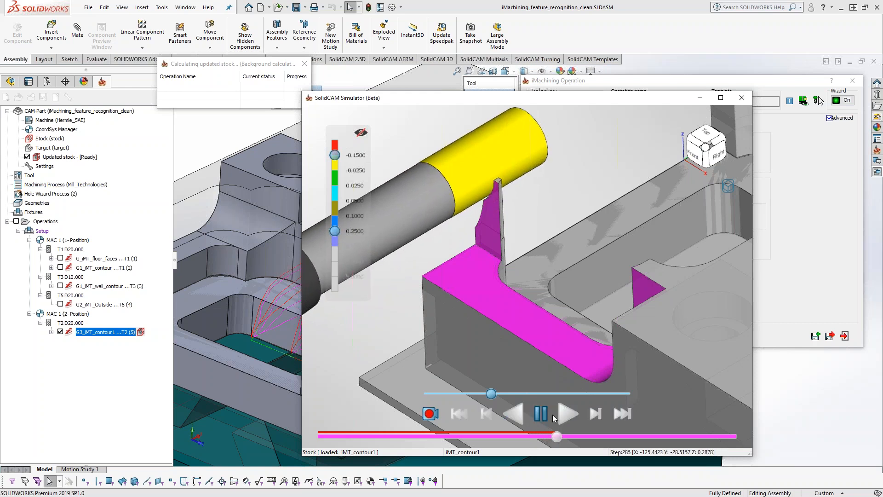
pyautogui.click(546, 414)
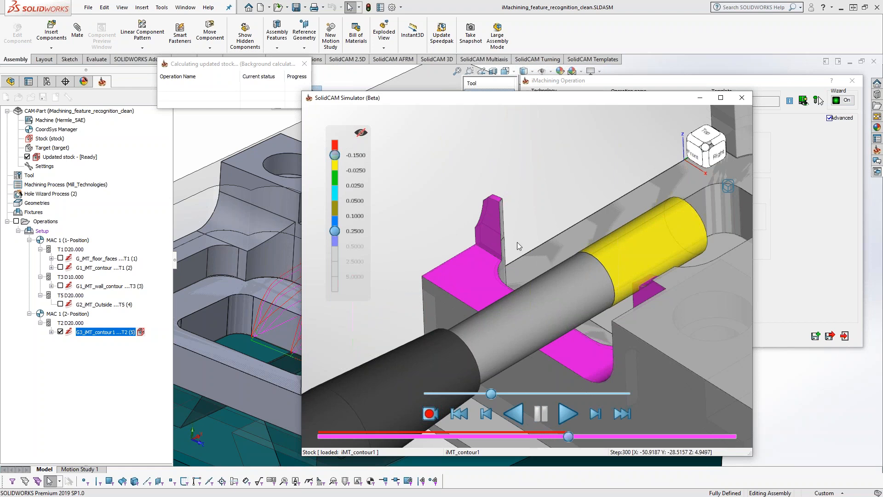
pyautogui.scroll(-5, 558, 249)
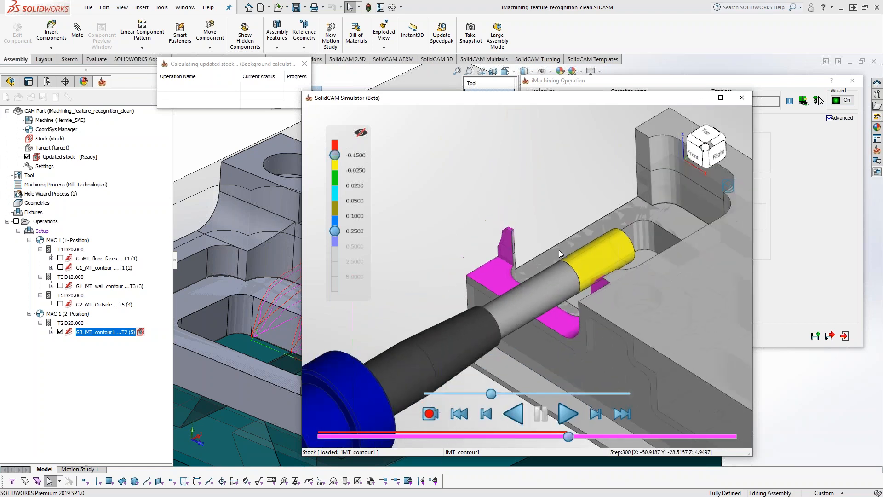
pyautogui.moveTo(615, 233); pyautogui.dragTo(608, 269, button='middle')
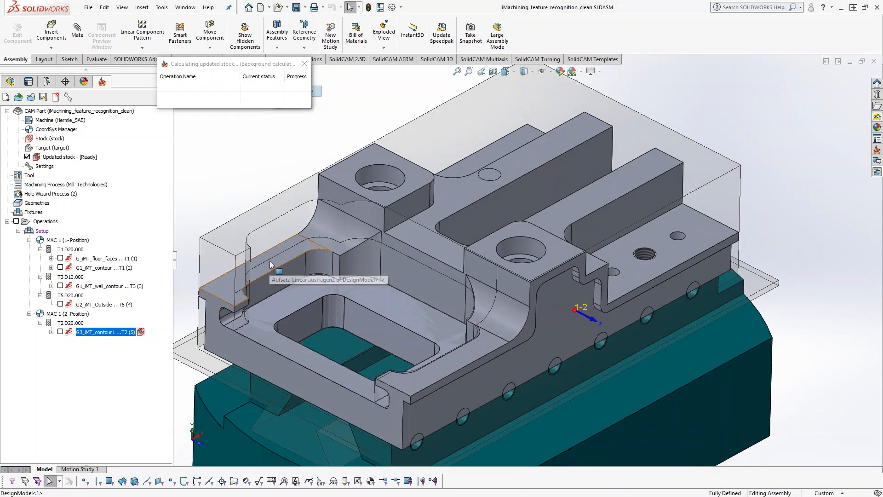
# Step: Select the flat top faces of the two side ledges beside the rectangular pocket
pyautogui.click(270, 261)
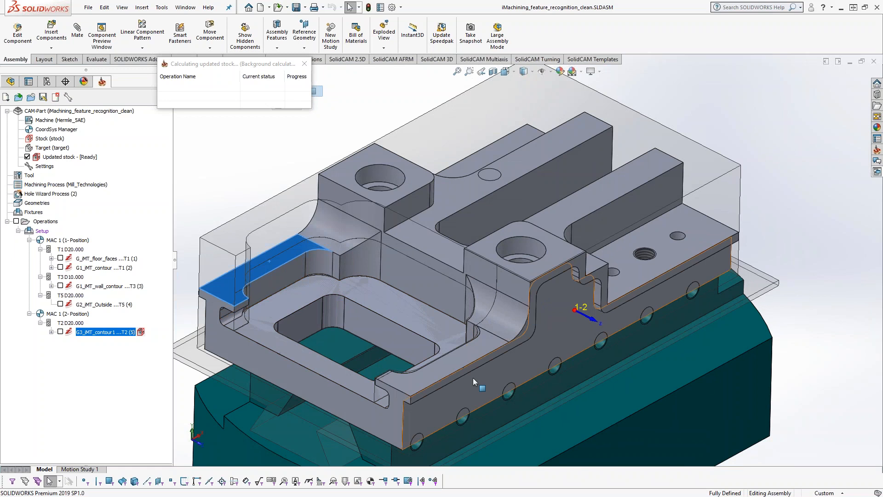
pyautogui.click(465, 356)
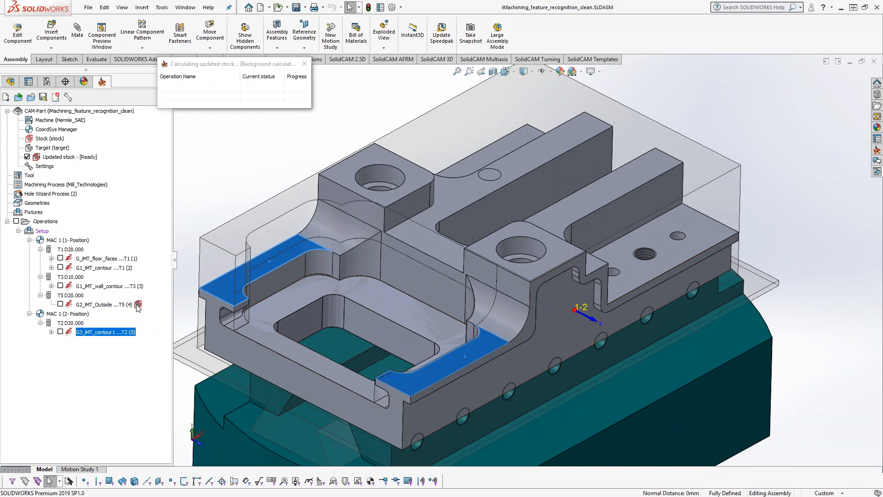
pyautogui.click(279, 260)
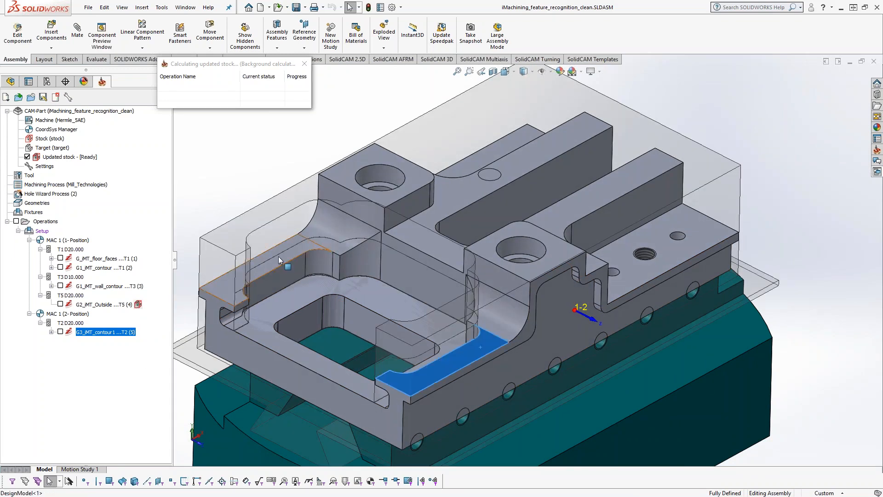
pyautogui.click(278, 257)
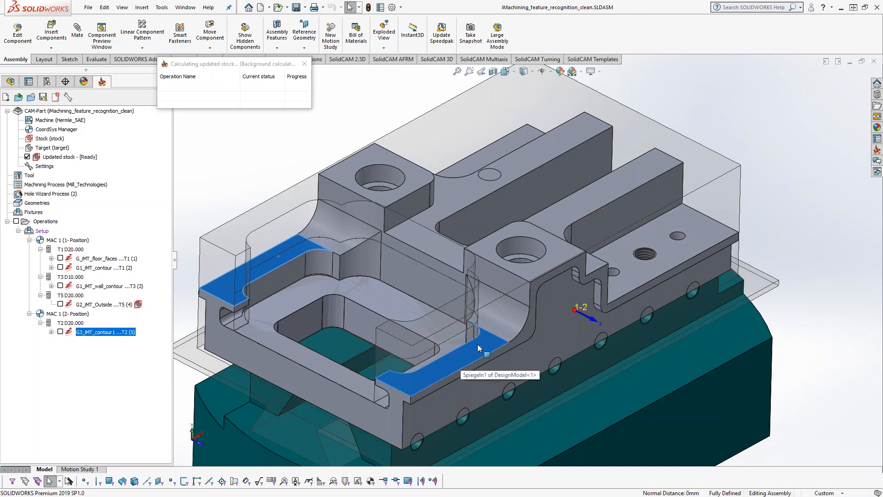
# Step: Start a sketch on the side ledge's top face and draw a corner rectangle that covers the ledge and extends past its edges
pyautogui.click(69, 59)
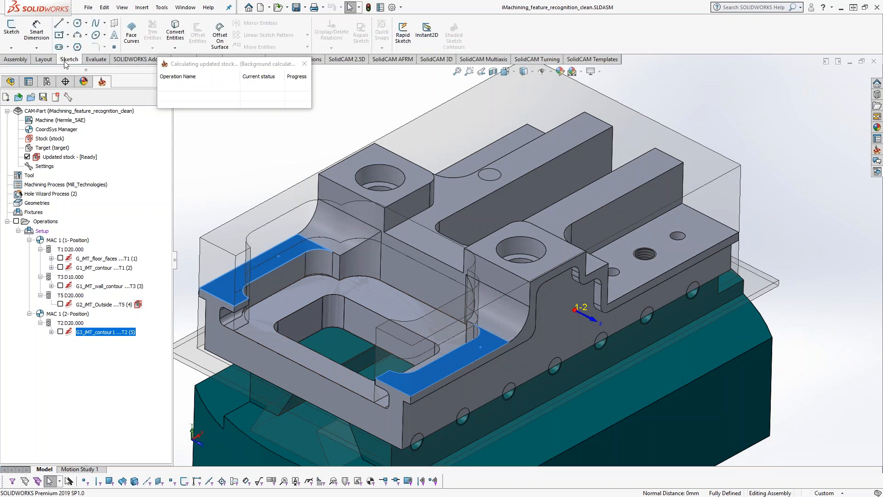
pyautogui.click(11, 28)
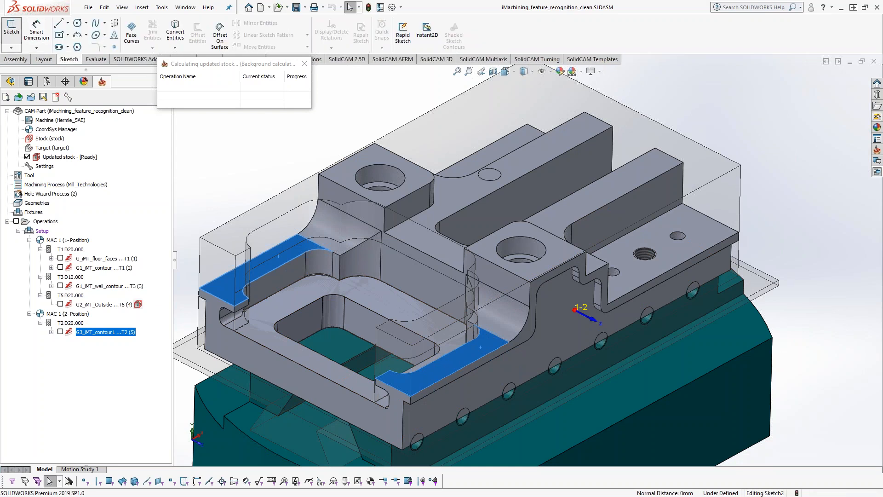
pyautogui.click(67, 35)
pyautogui.click(79, 47)
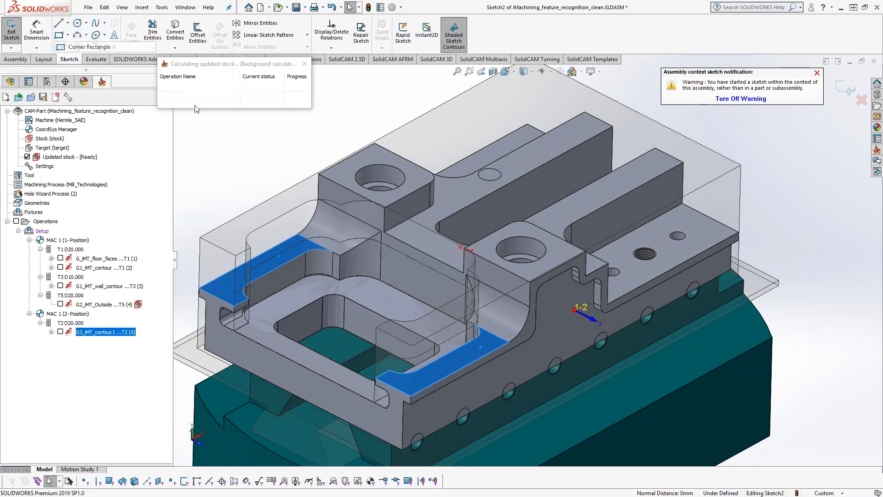
pyautogui.click(447, 323)
pyautogui.click(396, 433)
pyautogui.moveTo(462, 299)
pyautogui.mouseDown(button='middle')
pyautogui.moveTo(475, 362)
pyautogui.moveTo(487, 367)
pyautogui.mouseUp(button='middle')
pyautogui.press('Escape')
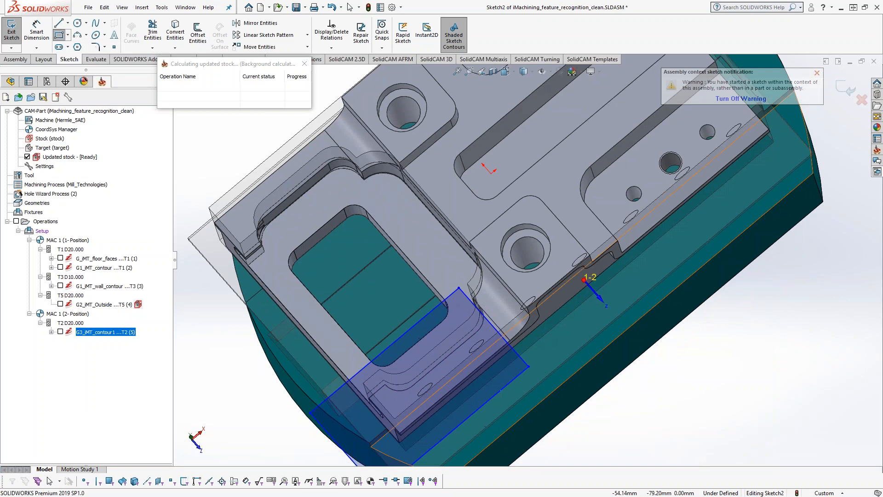
# Step: Relate the sketch rectangle's short edge to the model edge near the curved step and resize the rectangle by its corners
pyautogui.click(506, 337)
pyautogui.keyDown('ctrl'); pyautogui.click(510, 346); pyautogui.keyUp('ctrl')
pyautogui.click(27, 255)
pyautogui.moveTo(371, 344); pyautogui.dragTo(451, 371, button='middle')
pyautogui.moveTo(394, 427); pyautogui.dragTo(418, 404)
pyautogui.moveTo(534, 365); pyautogui.dragTo(521, 348)
pyautogui.moveTo(473, 336)
pyautogui.mouseDown(button='middle')
pyautogui.moveTo(478, 353)
pyautogui.moveTo(488, 307)
pyautogui.mouseUp(button='middle')
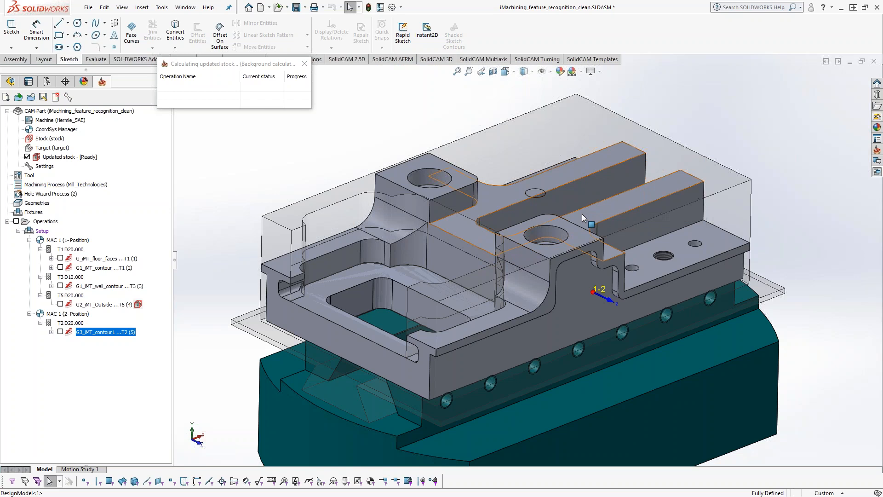
# Step: Add a 2D iMachining operation after G2_iMT_Outside with the top faces of both side ledges as its geometry
pyautogui.click(111, 304)
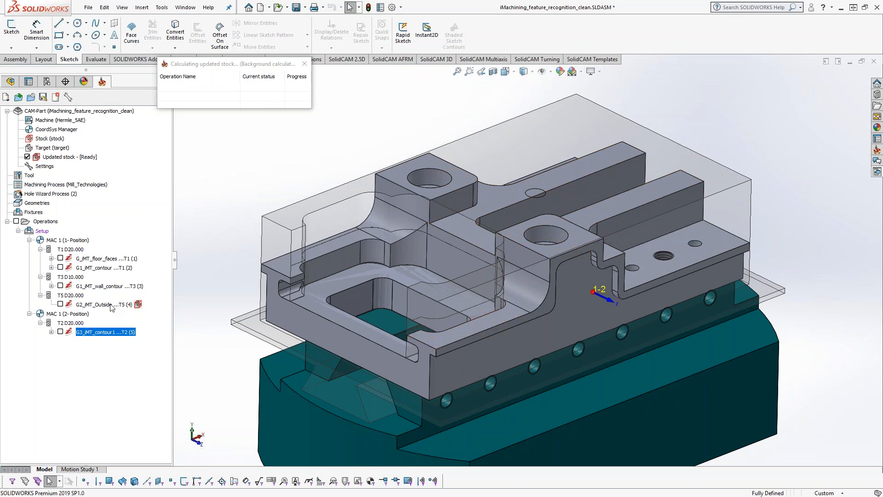
pyautogui.click(492, 322)
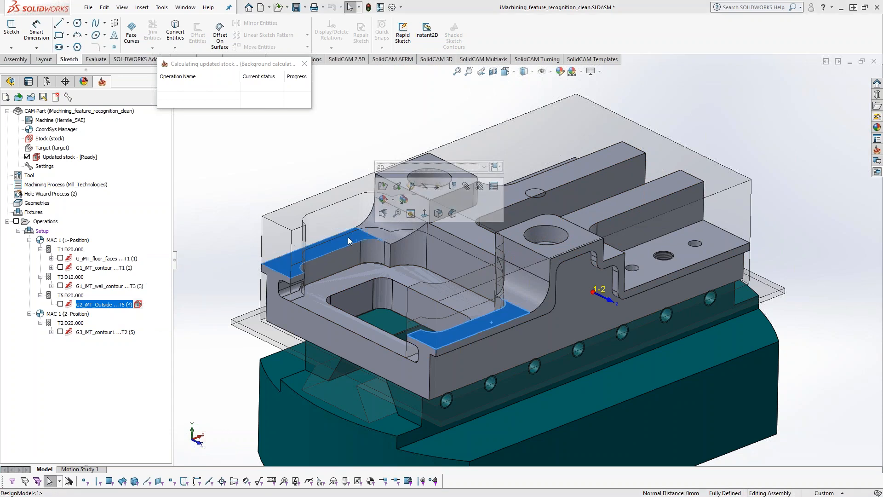
pyautogui.rightClick(116, 304)
pyautogui.moveTo(190, 25)
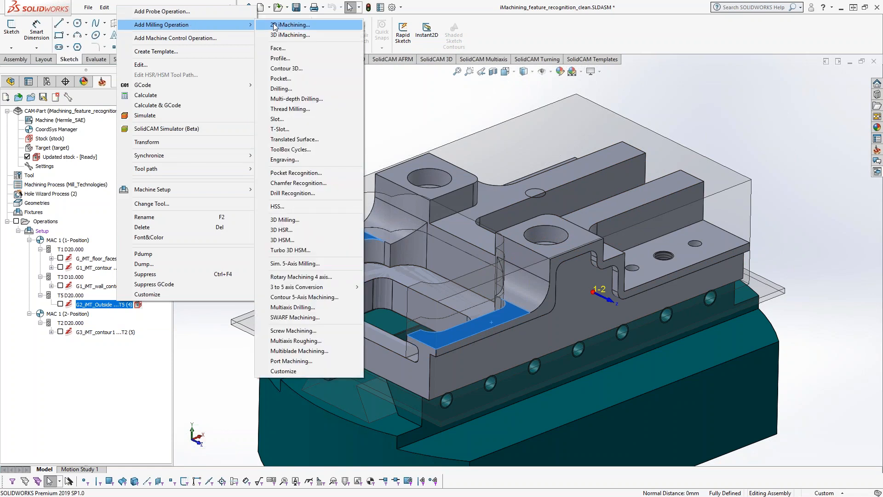
pyautogui.click(274, 26)
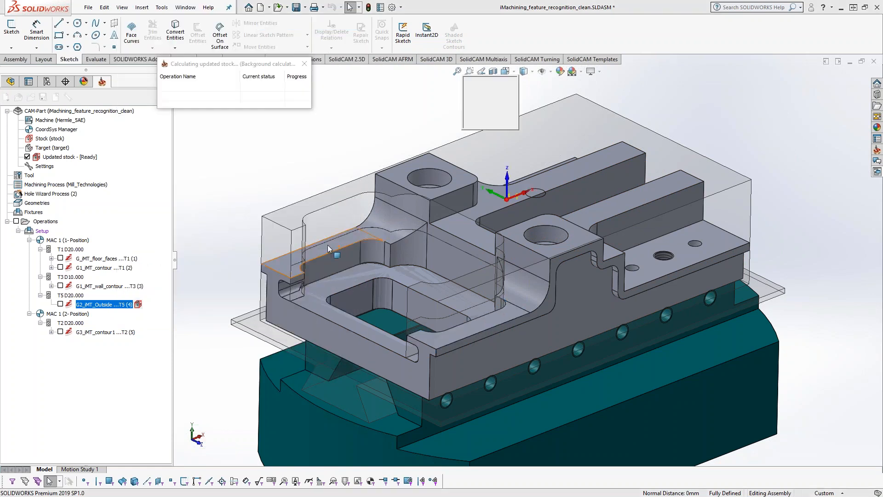
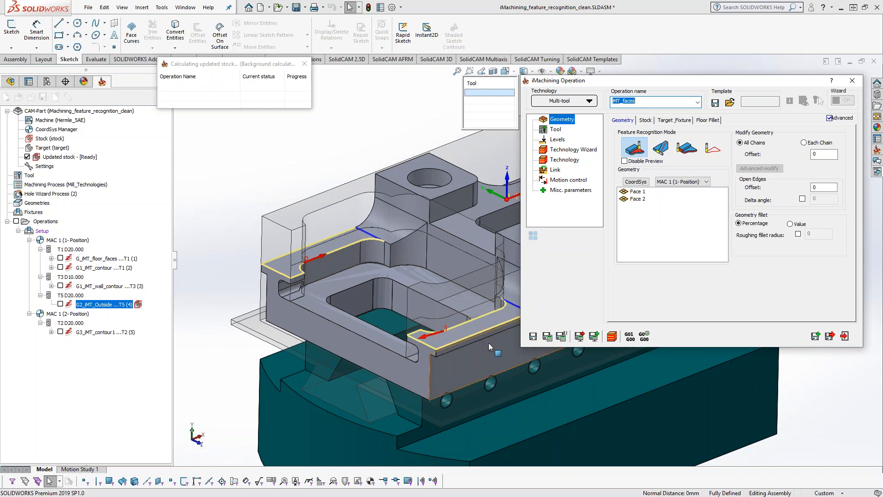
# Step: Assign tool 1, the 20 mm end mill, to the iMT_faces operation
pyautogui.click(555, 130)
pyautogui.click(625, 148)
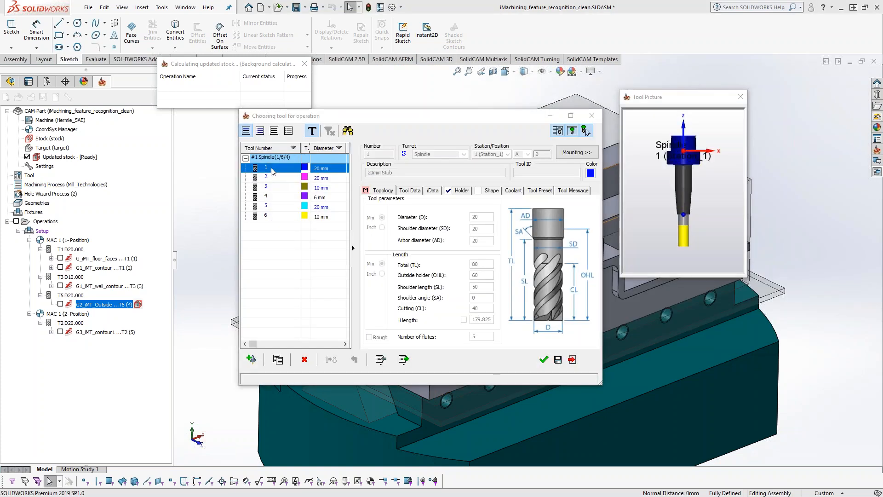
pyautogui.doubleClick(273, 171)
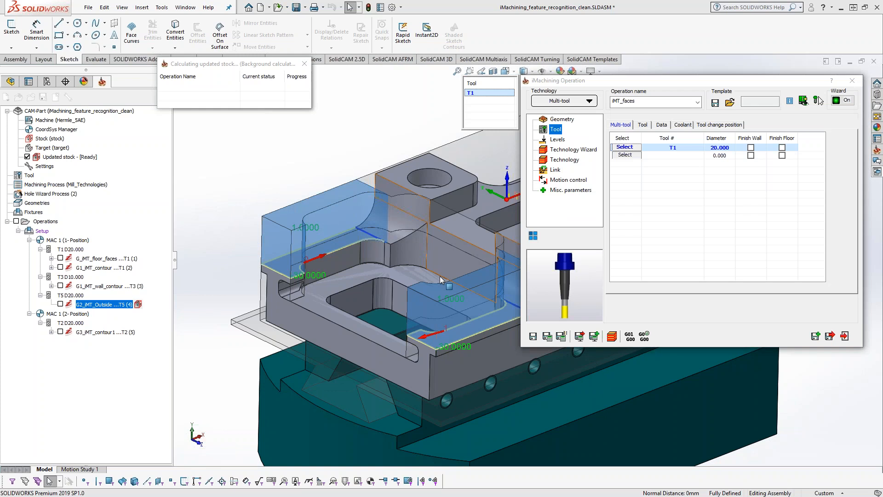
# Step: Inspect the machining volume above the side ledges, and save and calculate the iMT_faces operation
pyautogui.scroll(-6, 440, 279)
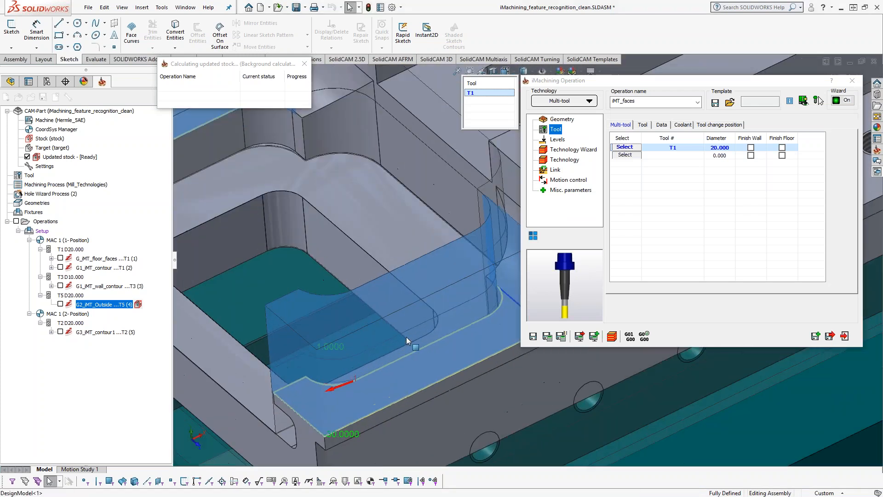
pyautogui.moveTo(403, 328); pyautogui.dragTo(406, 342, button='middle')
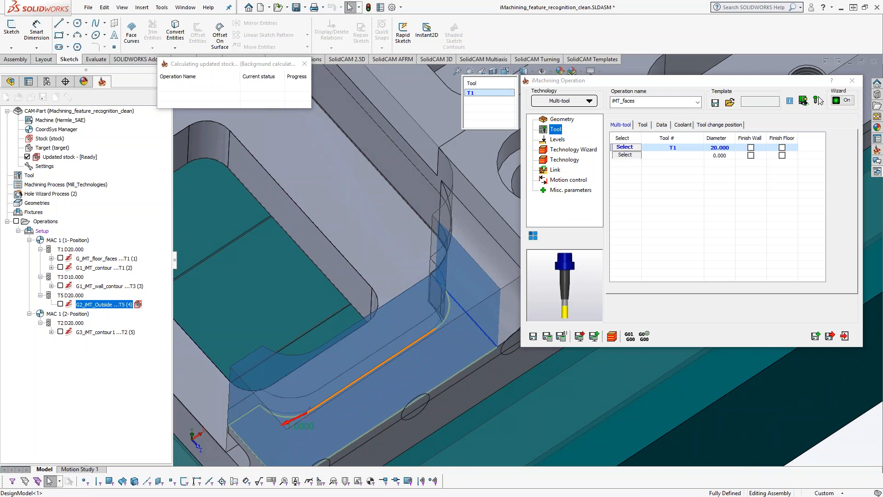
pyautogui.moveTo(406, 342); pyautogui.dragTo(413, 293, button='middle')
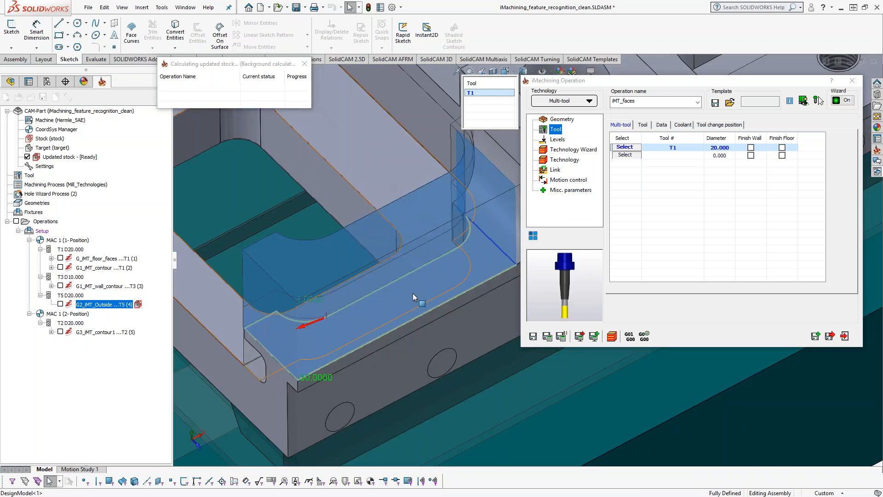
pyautogui.scroll(4, 394, 239)
pyautogui.keyDown('ctrl'); pyautogui.moveTo(395, 238); pyautogui.dragTo(393, 273, button='middle'); pyautogui.keyUp('ctrl')
pyautogui.click(547, 336)
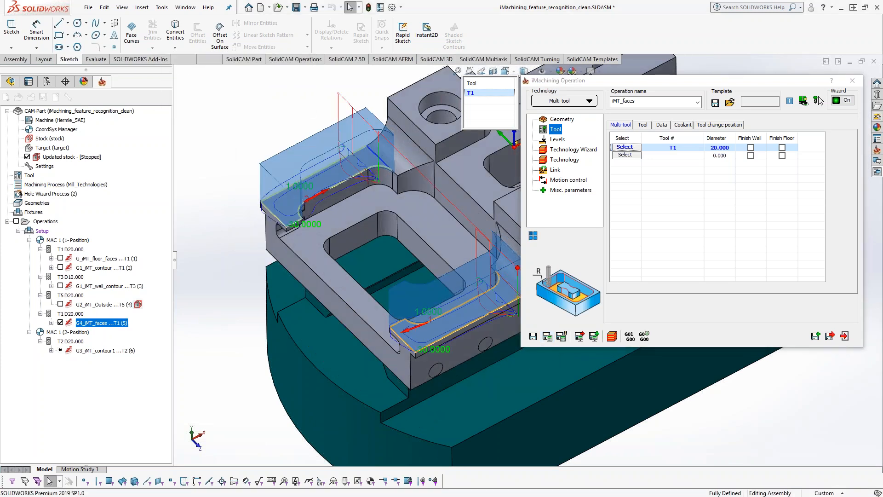
# Step: Close the iMT_faces operation and hide its toolpath
pyautogui.click(843, 337)
pyautogui.moveTo(446, 306); pyautogui.dragTo(432, 240, button='middle')
pyautogui.click(60, 322)
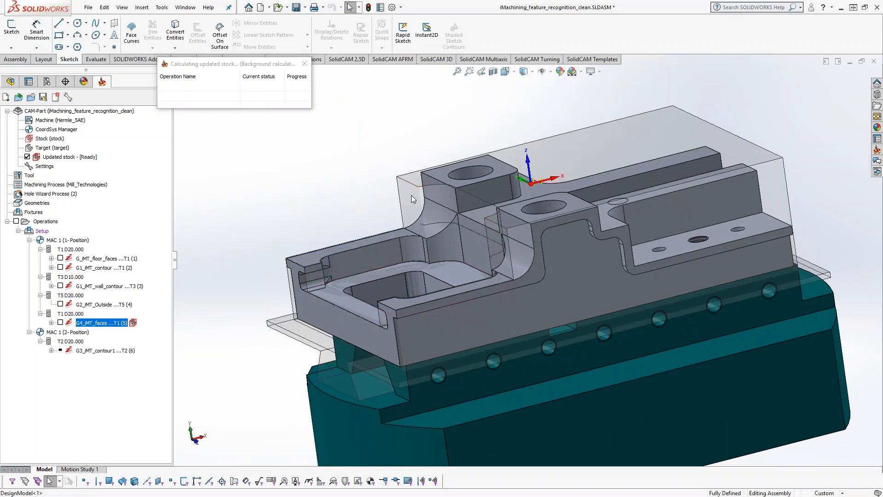
# Step: Reopen the iMT_contour1 operation and examine its machining volume around the curved step and its fillet
pyautogui.click(100, 351)
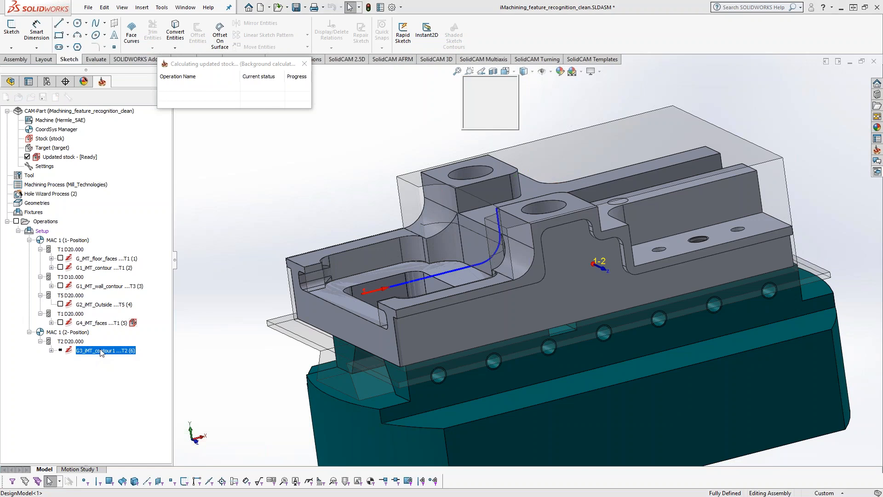
pyautogui.doubleClick(101, 351)
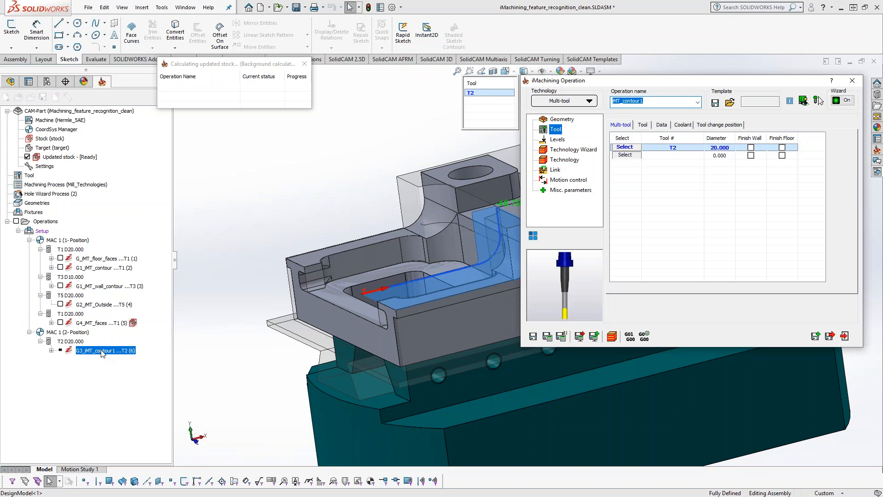
pyautogui.keyDown('ctrl'); pyautogui.moveTo(336, 295); pyautogui.dragTo(309, 290, button='middle'); pyautogui.keyUp('ctrl')
pyautogui.scroll(-8, 396, 247)
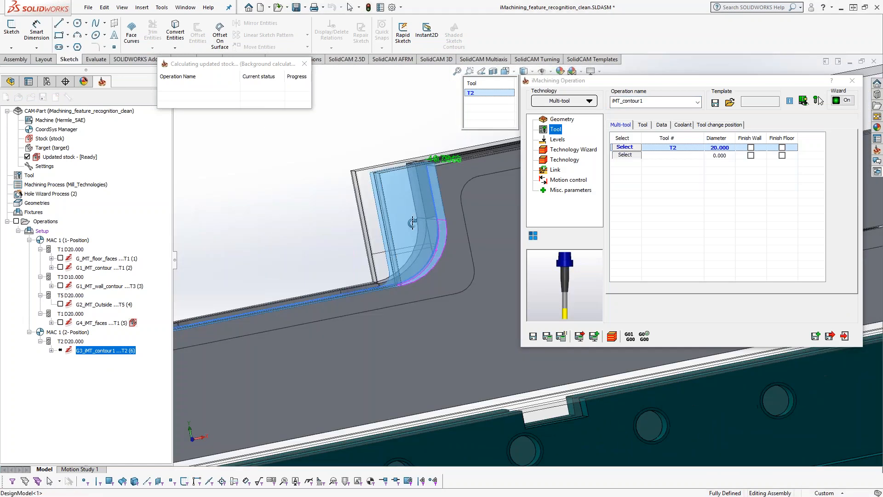
pyautogui.moveTo(408, 222); pyautogui.dragTo(442, 259, button='middle')
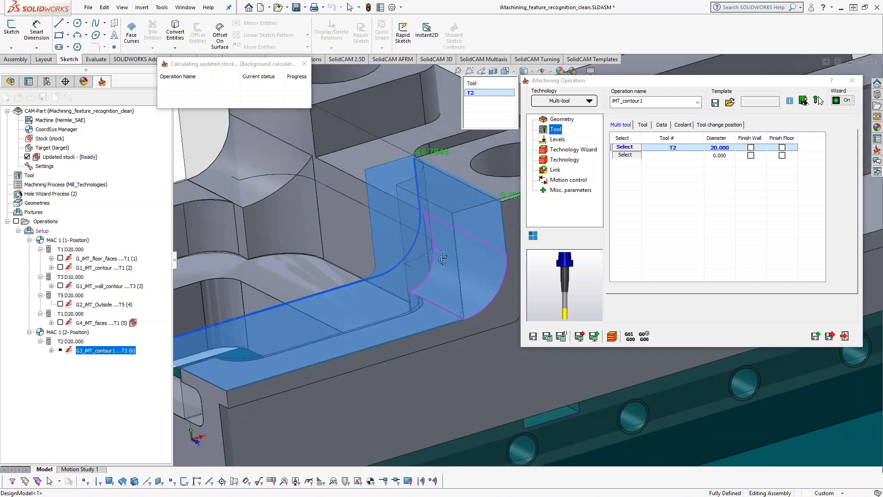
pyautogui.scroll(3, 462, 224)
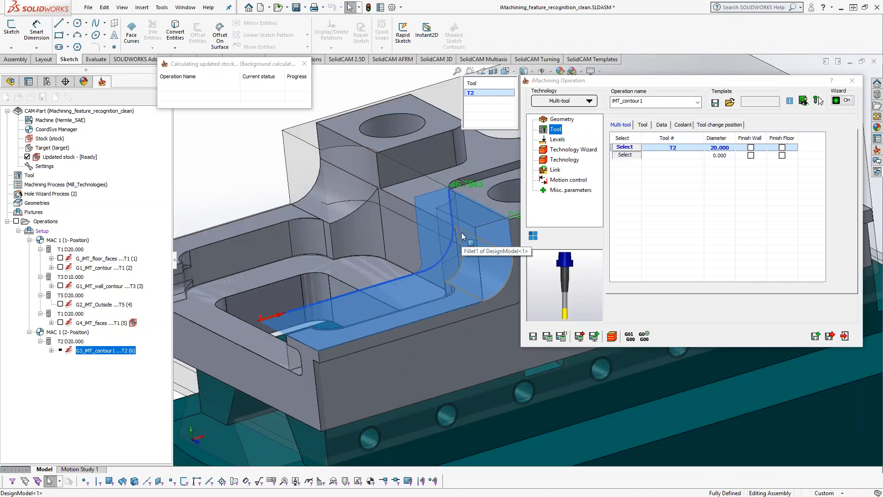
# Step: Save and calculate the iMT_contour1 operation and open it in the SolidCAM Simulator
pyautogui.click(547, 336)
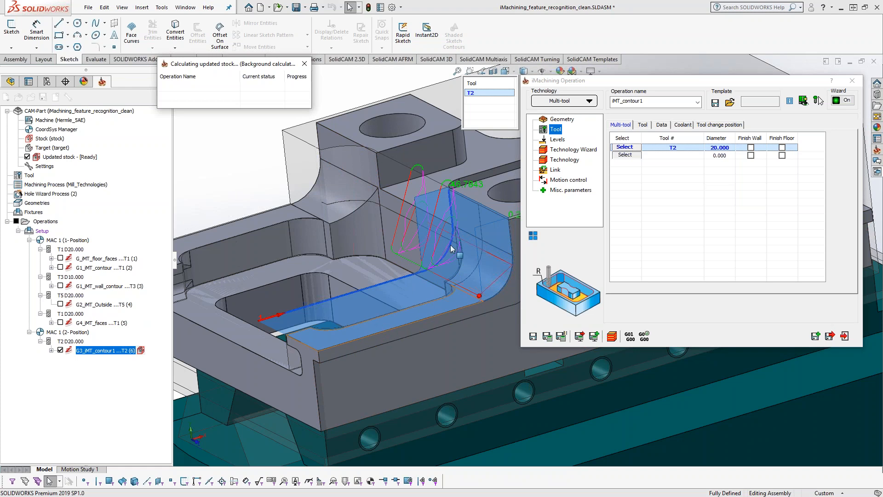
pyautogui.click(611, 337)
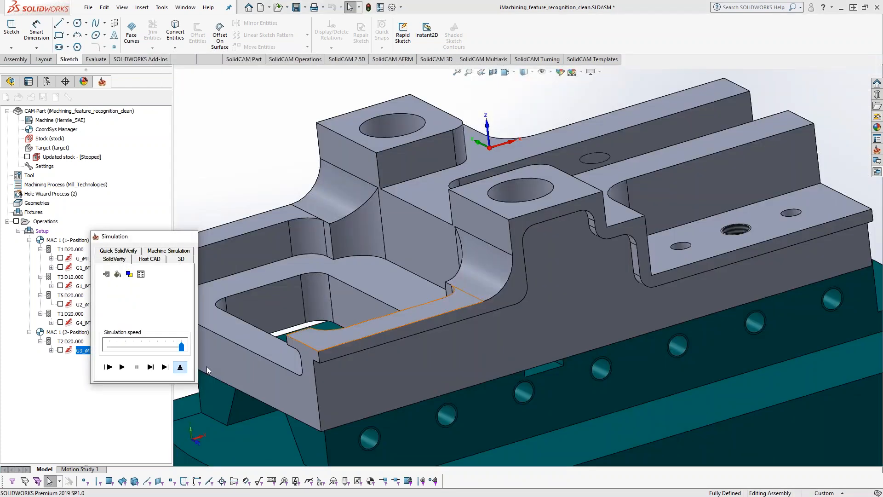
pyautogui.click(180, 366)
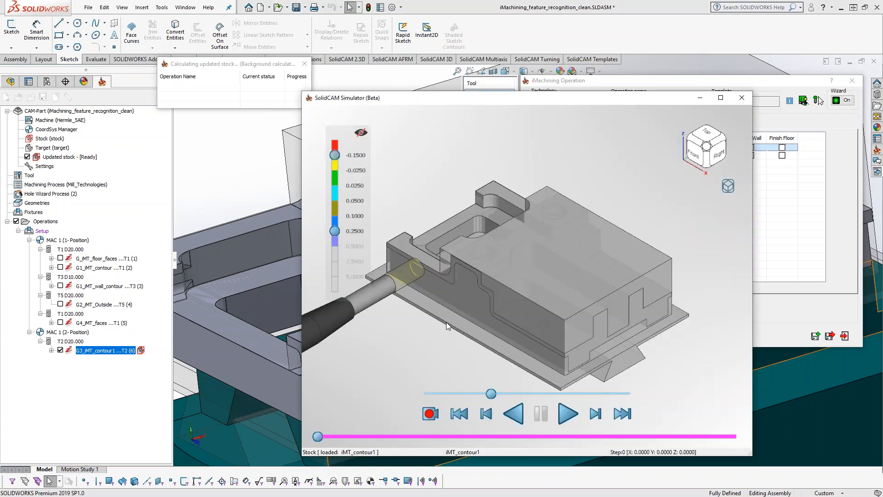
# Step: Play the iMT_contour1 simulation at a higher speed, inspect the machined curved step from the opposite side, and close the simulator
pyautogui.click(566, 414)
pyautogui.scroll(3, 501, 280)
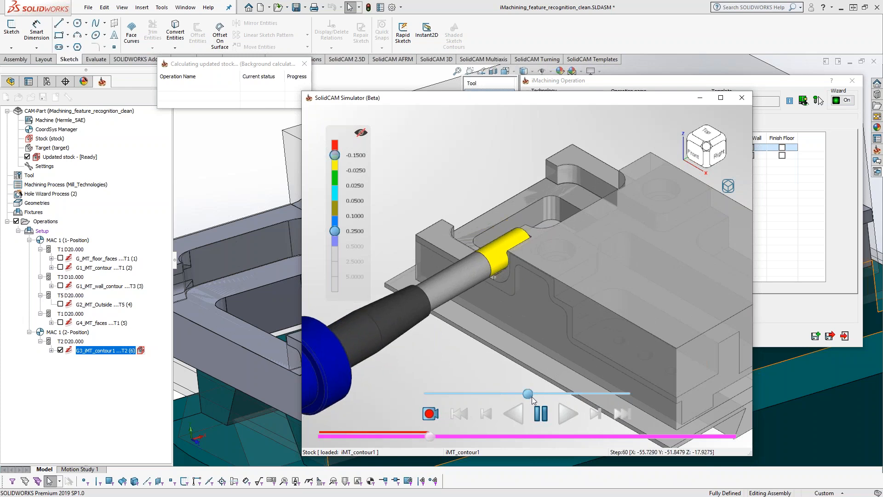
pyautogui.moveTo(531, 396); pyautogui.dragTo(544, 395)
pyautogui.moveTo(526, 352); pyautogui.dragTo(501, 283, button='middle')
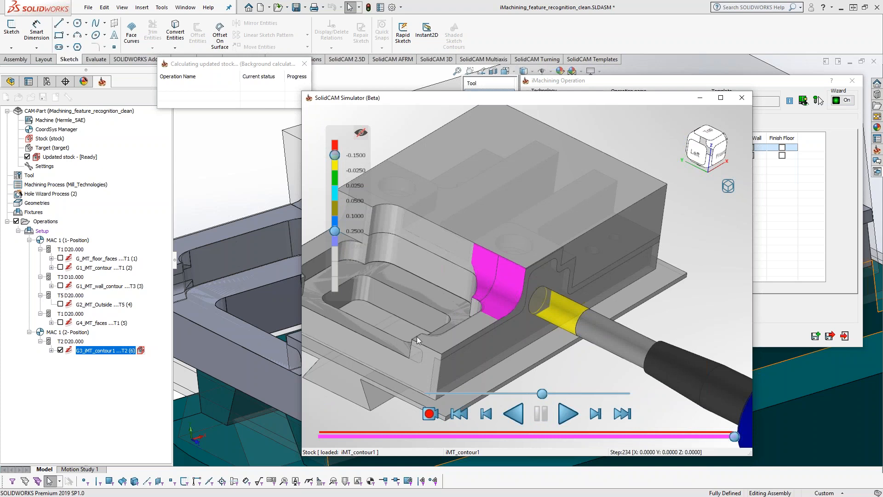
pyautogui.click(743, 101)
# Step: Save and copy the iMT_contour1 operation and assign the copy to the MAC 1 (3-Position) coordinate system
pyautogui.moveTo(434, 258); pyautogui.dragTo(434, 265, button='middle')
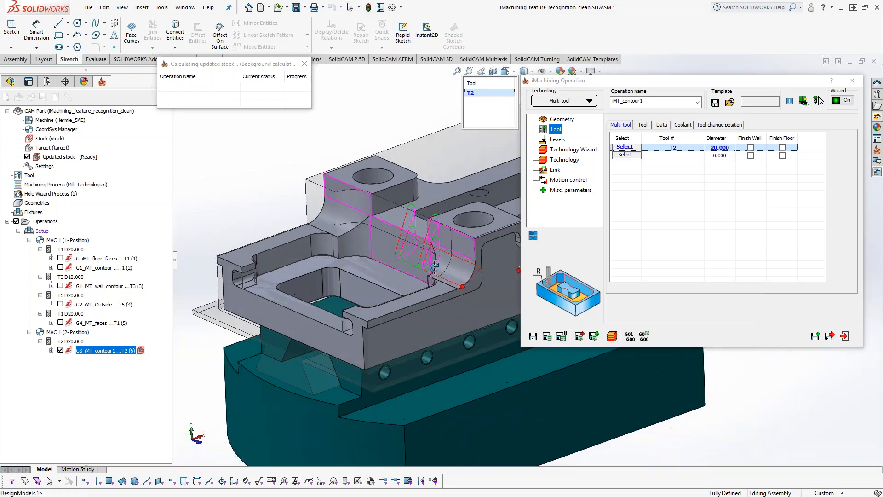
pyautogui.click(816, 336)
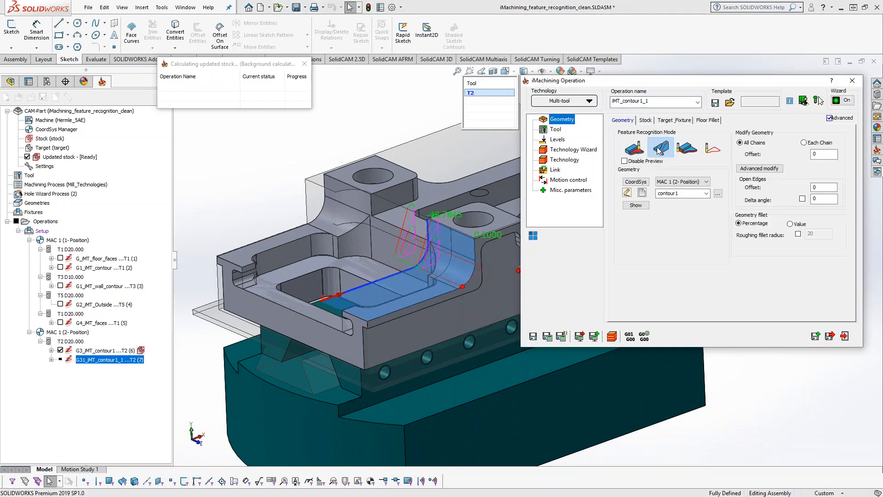
pyautogui.click(695, 183)
pyautogui.click(691, 202)
# Step: Define new geometry contour2 as an Up to Entity chain along the opposite curved step's vertical edge, fillet and ledge edge
pyautogui.click(642, 194)
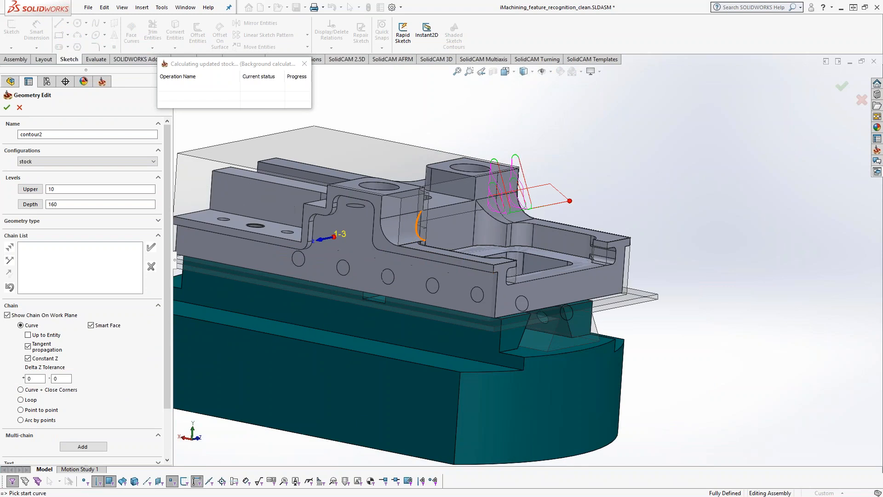
pyautogui.click(381, 209)
pyautogui.click(492, 265)
pyautogui.click(150, 247)
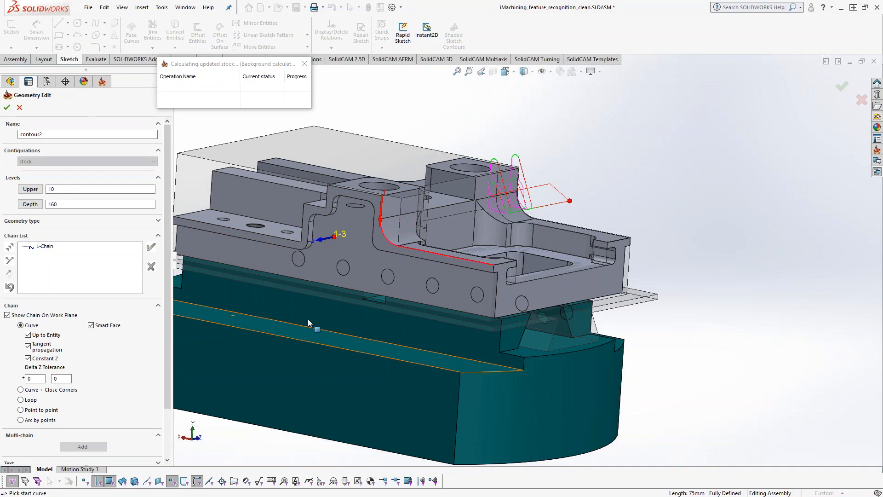
pyautogui.moveTo(375, 286); pyautogui.dragTo(474, 234, button='middle')
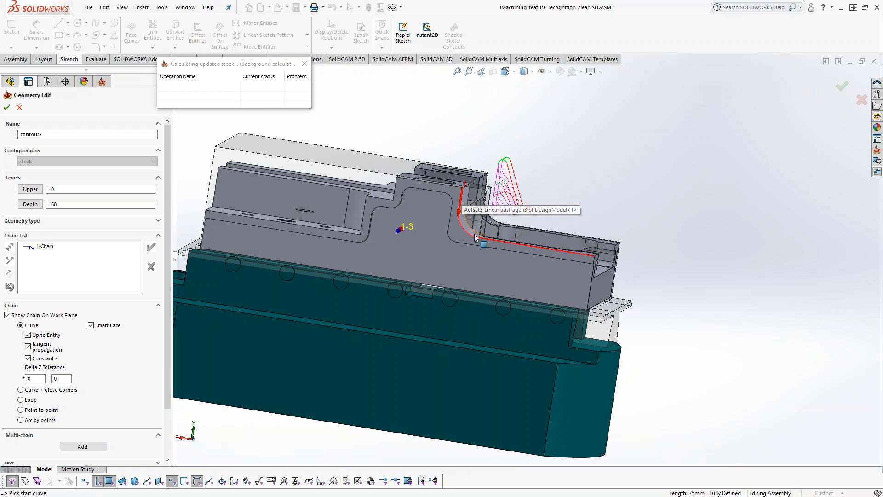
pyautogui.click(576, 252)
pyautogui.moveTo(481, 210); pyautogui.dragTo(519, 197, button='middle')
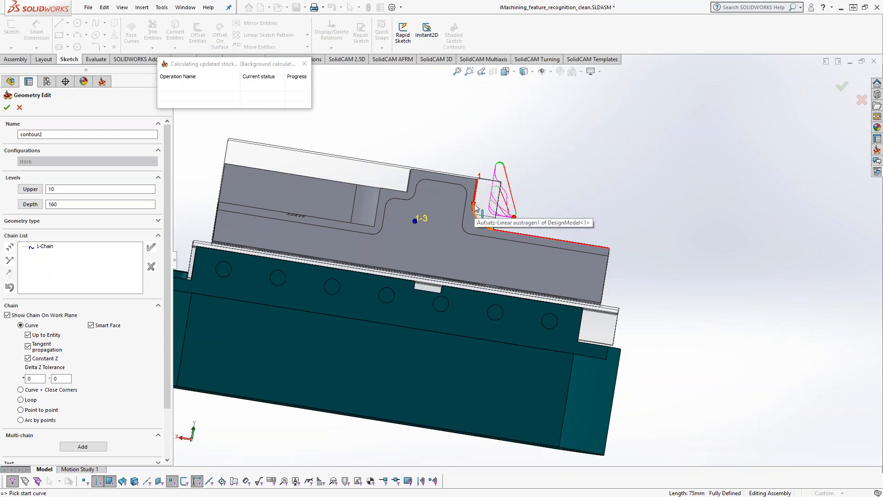
pyautogui.click(7, 107)
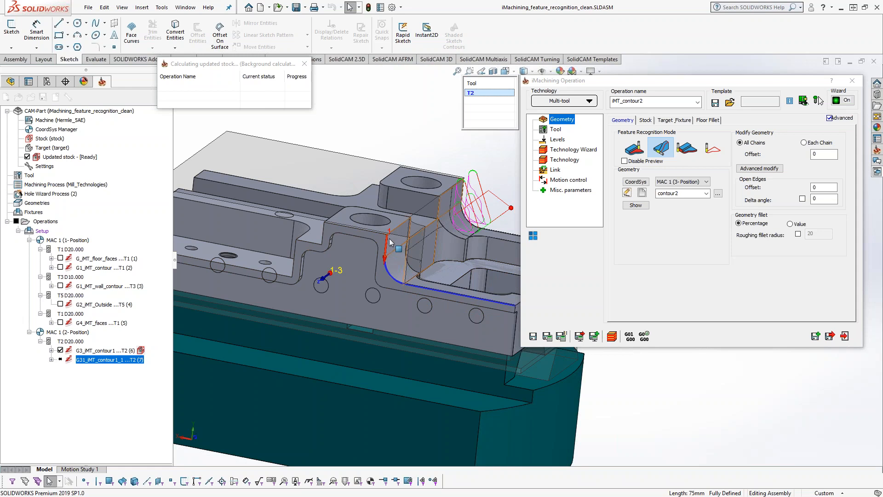
# Step: Set the pocket depth of iMT_contour2 by picking the inner end of the wall behind the curved step
pyautogui.scroll(-1, 390, 247)
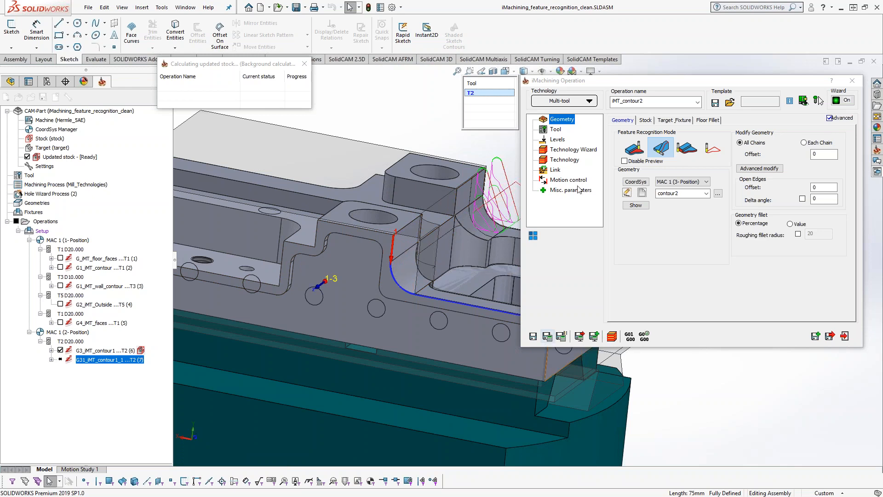
pyautogui.click(557, 139)
pyautogui.click(640, 237)
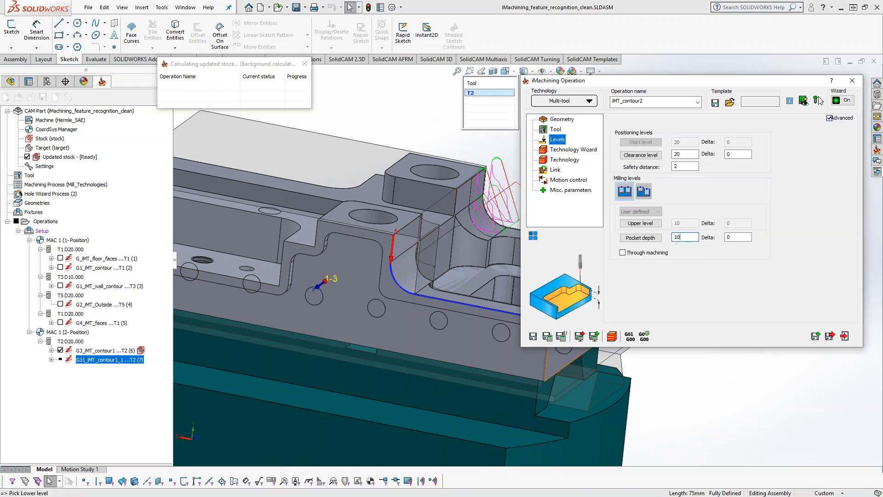
pyautogui.scroll(-5, 458, 269)
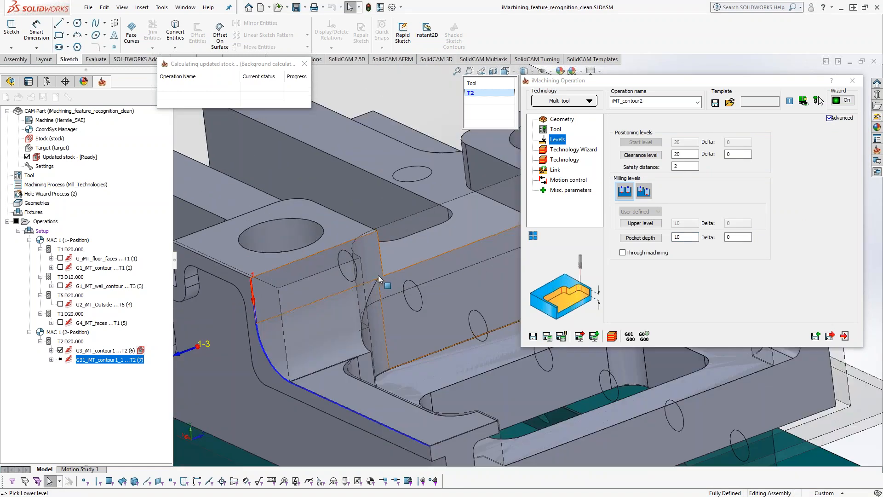
pyautogui.click(383, 275)
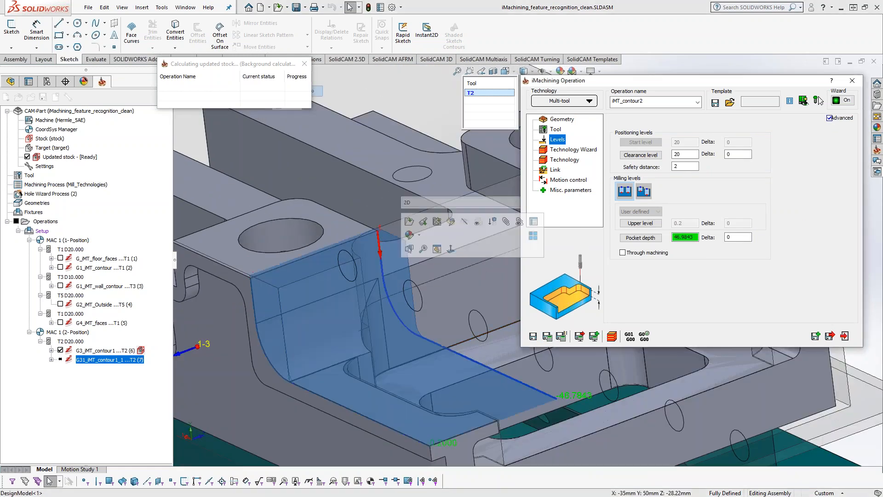
# Step: Inspect the machining volume of iMT_contour2, save and calculate the operation, and close it
pyautogui.scroll(1, 453, 330)
pyautogui.moveTo(451, 330); pyautogui.dragTo(471, 326, button='middle')
pyautogui.keyDown('ctrl'); pyautogui.moveTo(508, 351); pyautogui.dragTo(457, 354, button='middle'); pyautogui.keyUp('ctrl')
pyautogui.click(547, 336)
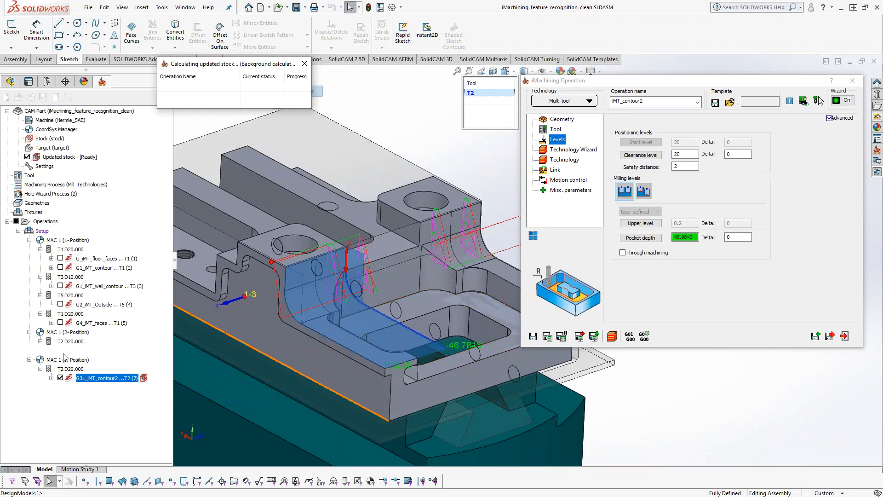
pyautogui.click(843, 337)
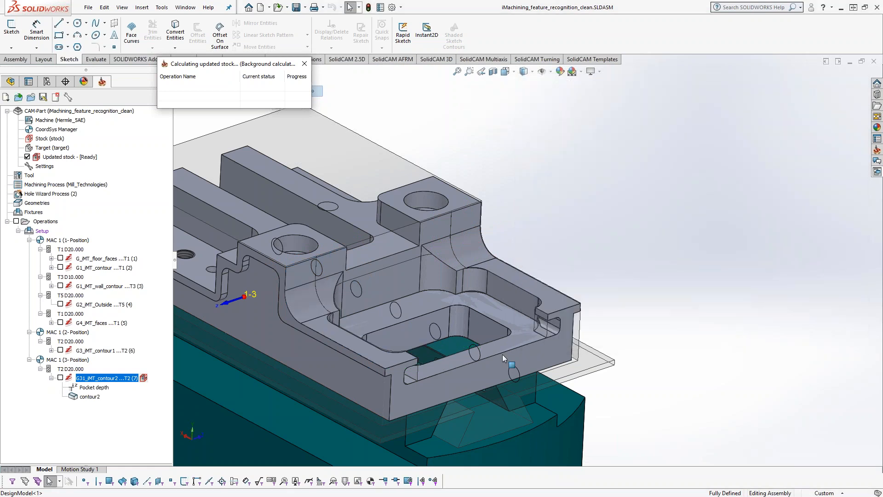
# Step: Examine the rounded undercut slots at the open end of the pocket and the pocket floor adjoining them
pyautogui.moveTo(502, 354); pyautogui.dragTo(616, 243, button='middle')
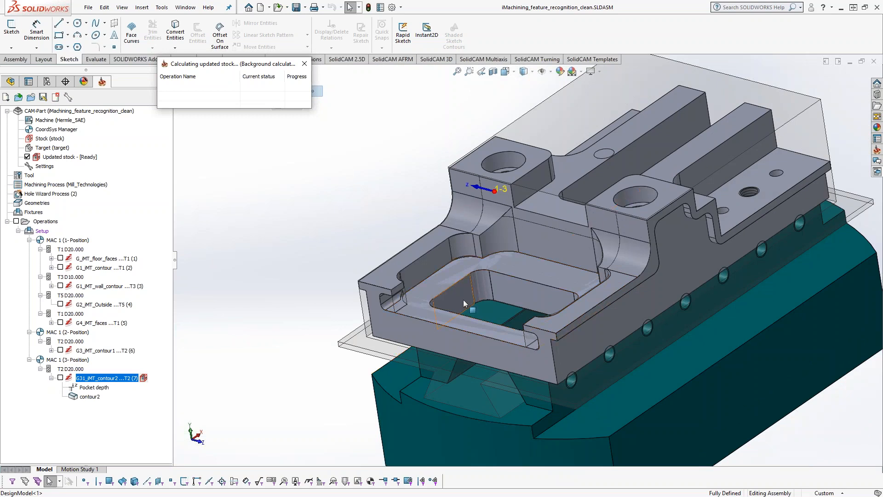
pyautogui.scroll(-8, 463, 302)
pyautogui.moveTo(436, 290); pyautogui.dragTo(464, 261, button='middle')
pyautogui.scroll(-3, 463, 261)
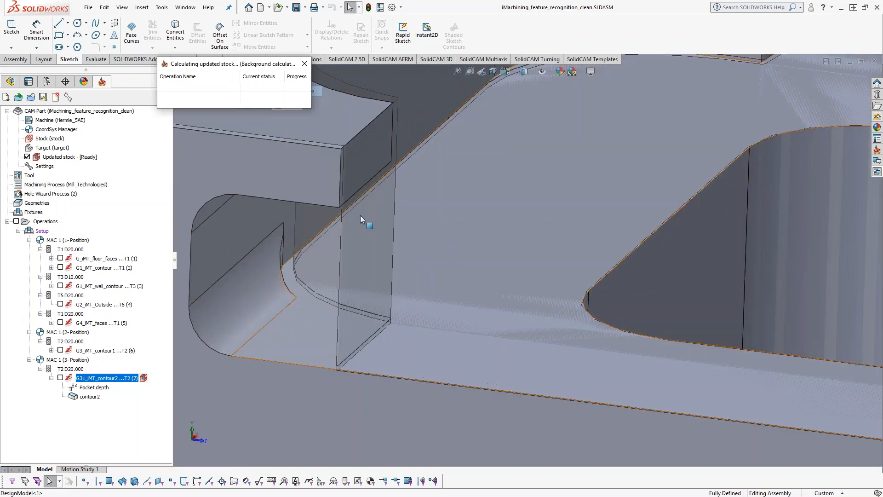
pyautogui.scroll(4, 502, 216)
pyautogui.moveTo(501, 217); pyautogui.dragTo(502, 340, button='middle')
pyautogui.click(503, 305)
pyautogui.scroll(3, 479, 310)
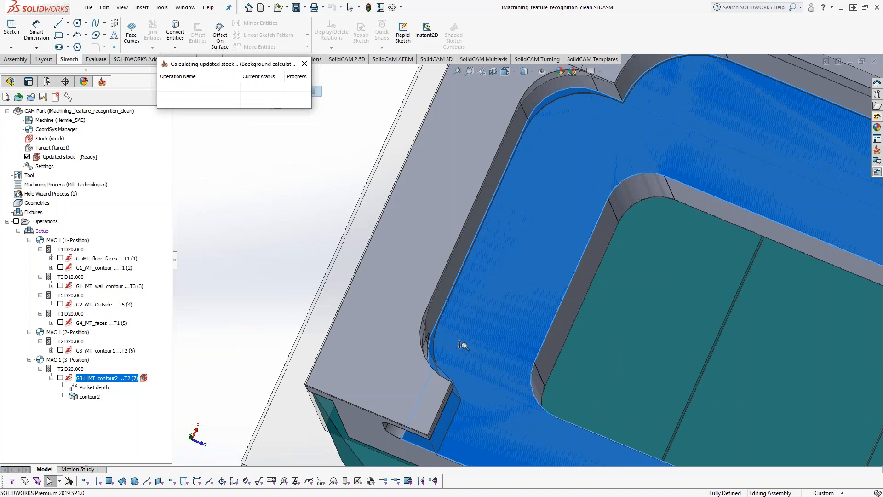
pyautogui.scroll(1, 459, 344)
pyautogui.keyDown('ctrl'); pyautogui.moveTo(459, 348); pyautogui.dragTo(460, 258, button='middle'); pyautogui.keyUp('ctrl')
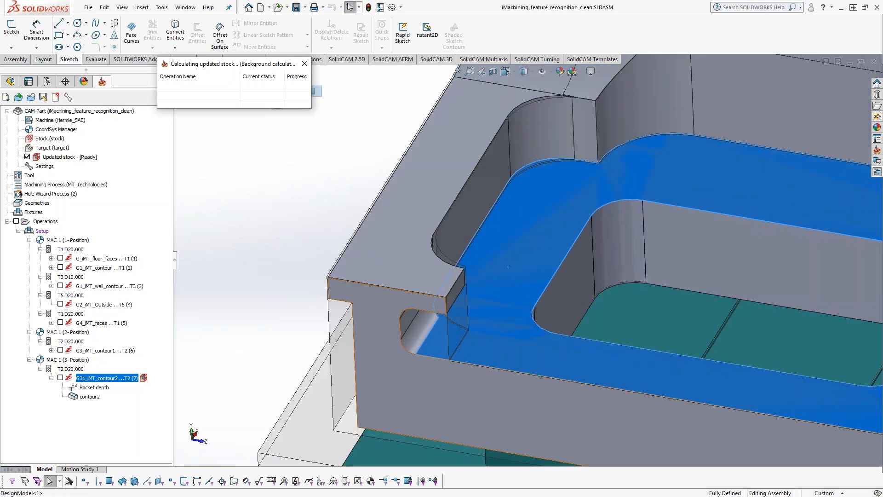
pyautogui.scroll(2, 638, 218)
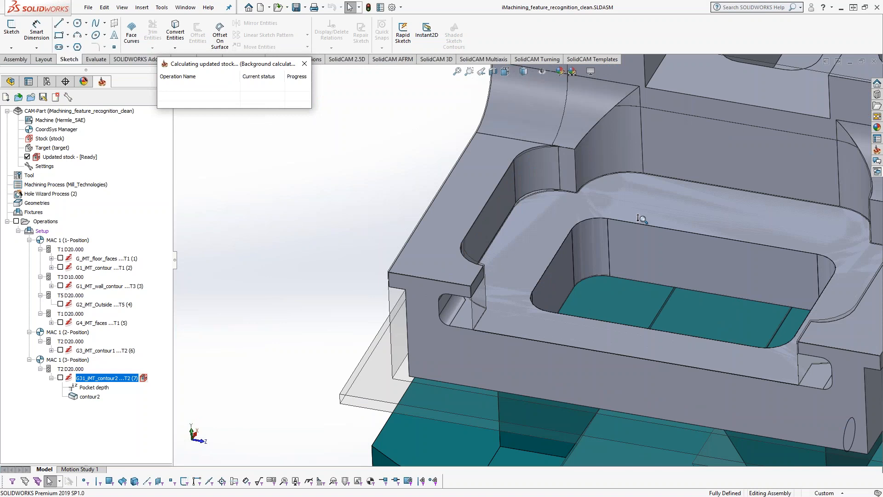
pyautogui.scroll(3, 638, 218)
# Step: Add a 2D iMachining operation after iMT_contour2 and assign it to the MAC 1 (5-Position) coordinate system
pyautogui.rightClick(96, 378)
pyautogui.moveTo(138, 103)
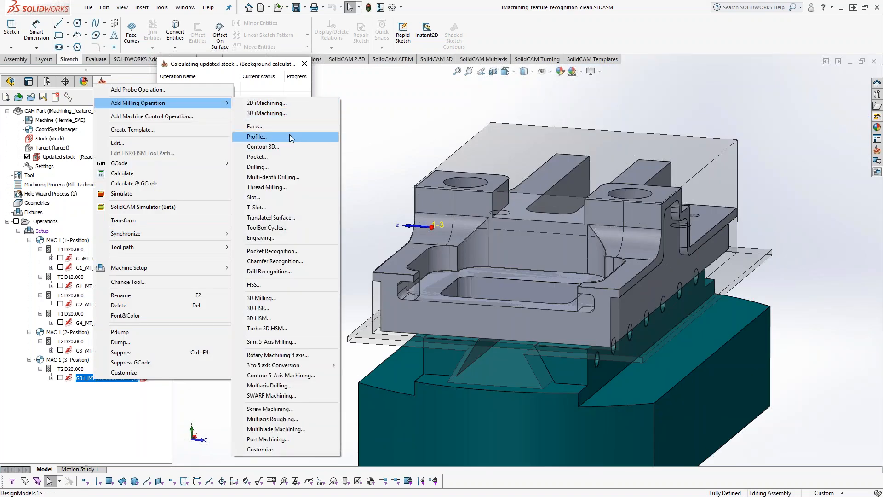
pyautogui.click(290, 104)
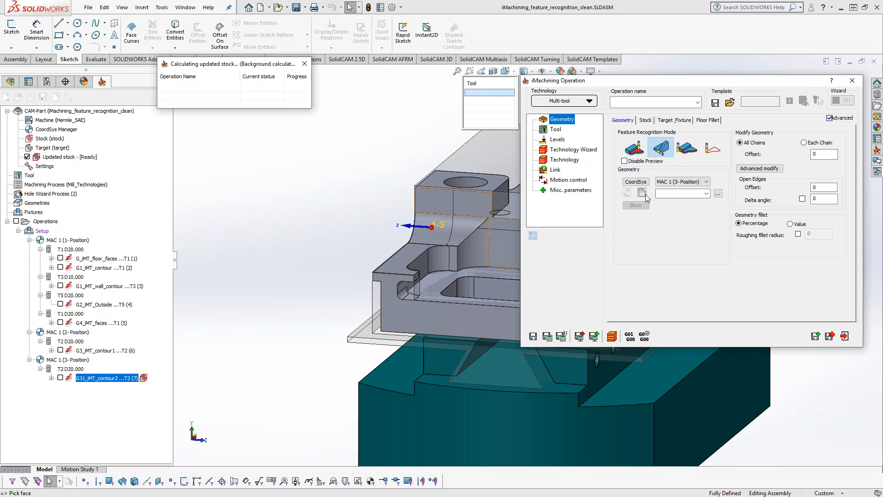
pyautogui.click(684, 182)
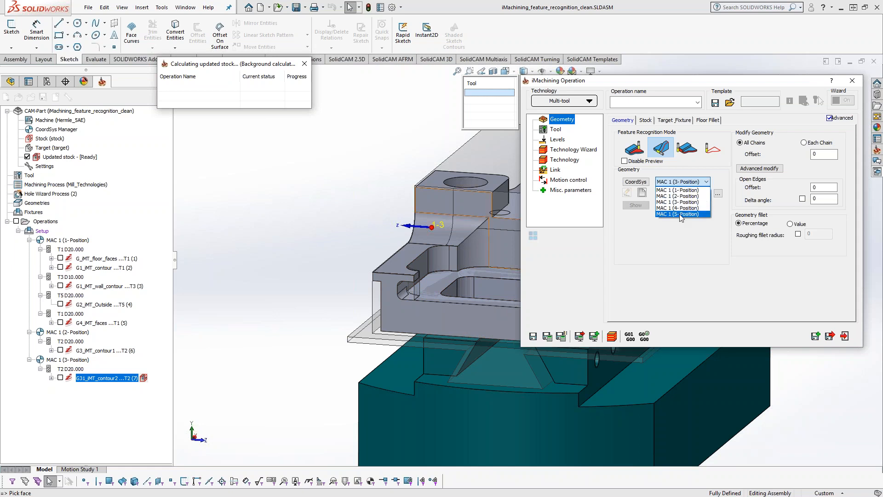
pyautogui.click(681, 214)
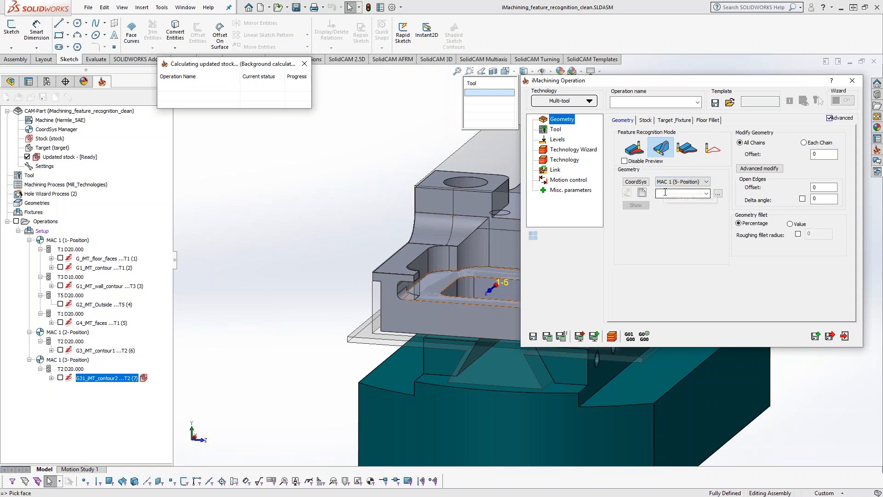
# Step: Start new geometry contour3 and chain the undercut slot's profile from its upper edge to the lower fillet with Up to Entity
pyautogui.click(642, 192)
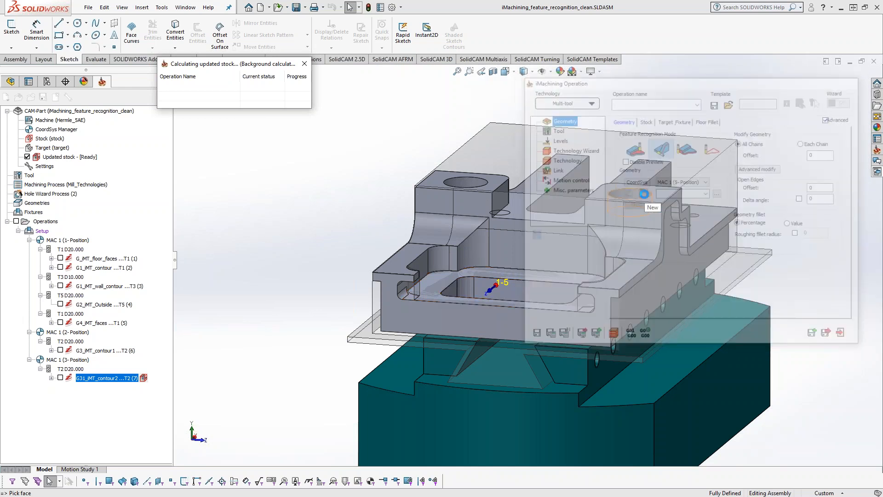
pyautogui.scroll(-5, 469, 277)
pyautogui.scroll(-3, 469, 278)
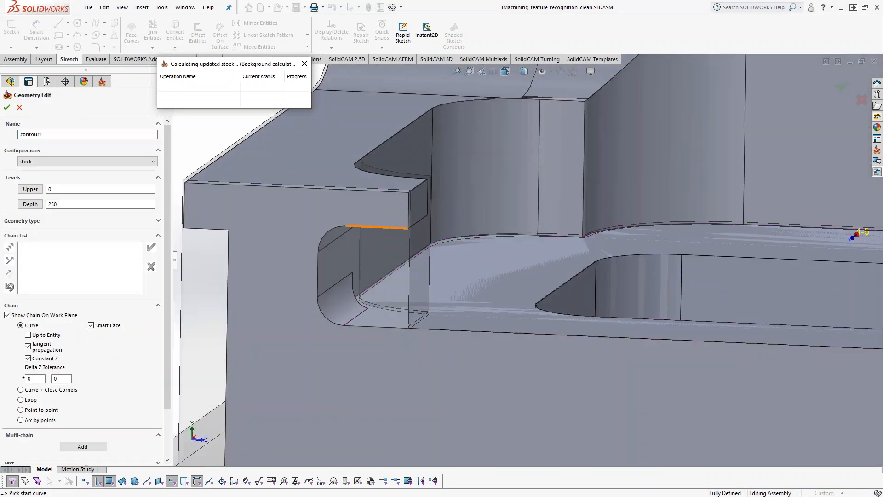
pyautogui.click(29, 335)
pyautogui.click(370, 227)
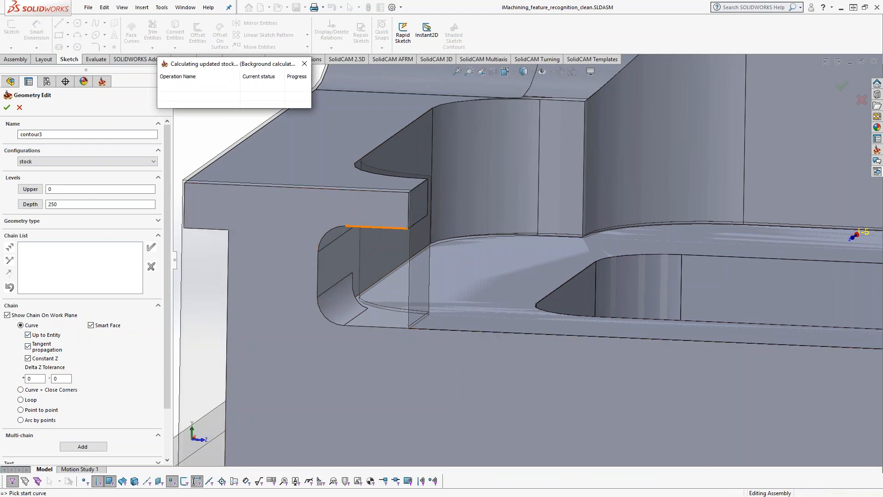
pyautogui.click(322, 323)
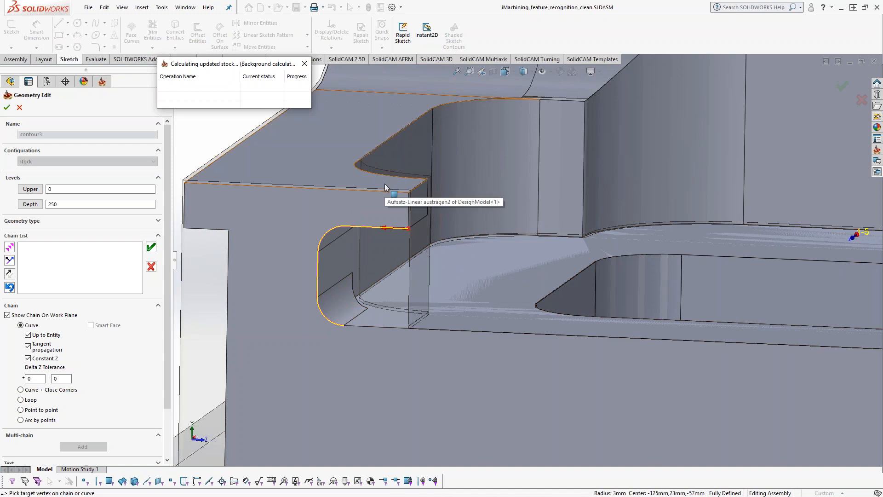
# Step: Extend the contour3 chain with a point-to-point segment along the lower edge beyond the slot opening, and accept the chain
pyautogui.click(36, 410)
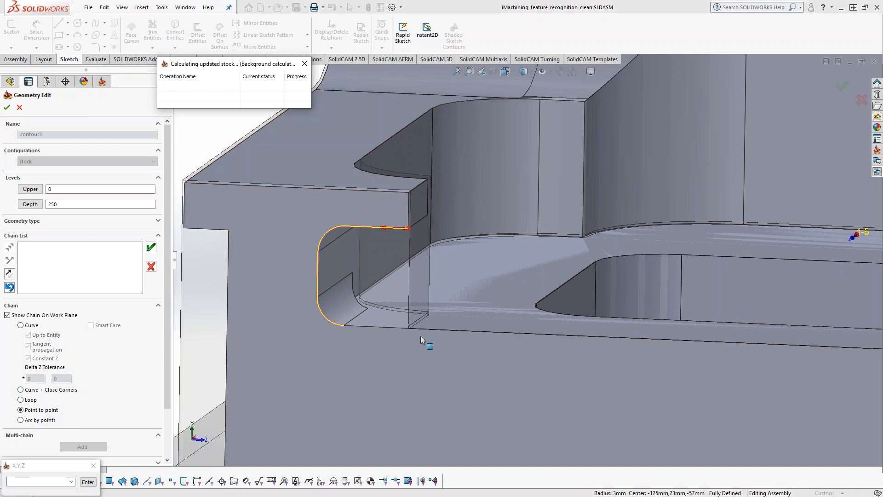
pyautogui.click(491, 334)
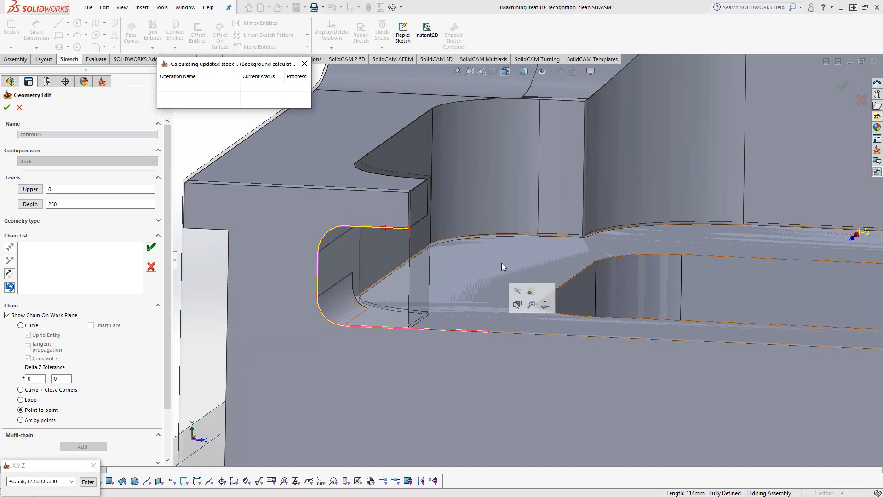
pyautogui.moveTo(262, 265); pyautogui.dragTo(280, 242, button='middle')
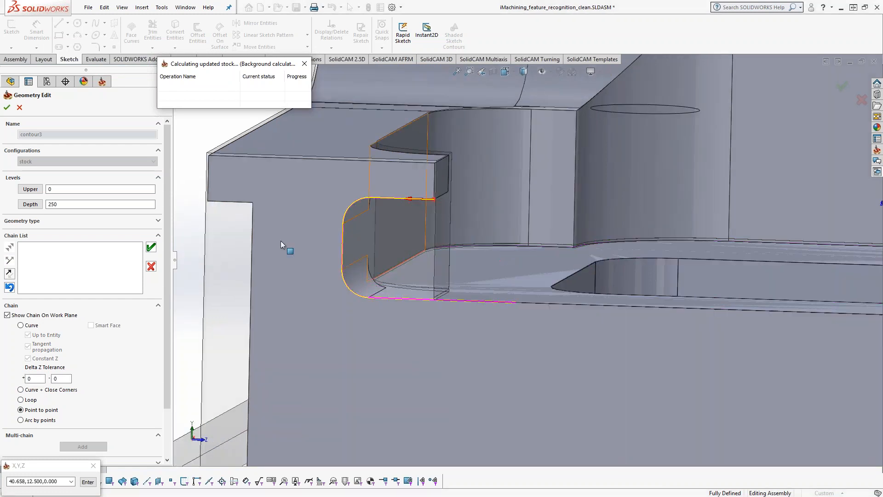
pyautogui.click(151, 247)
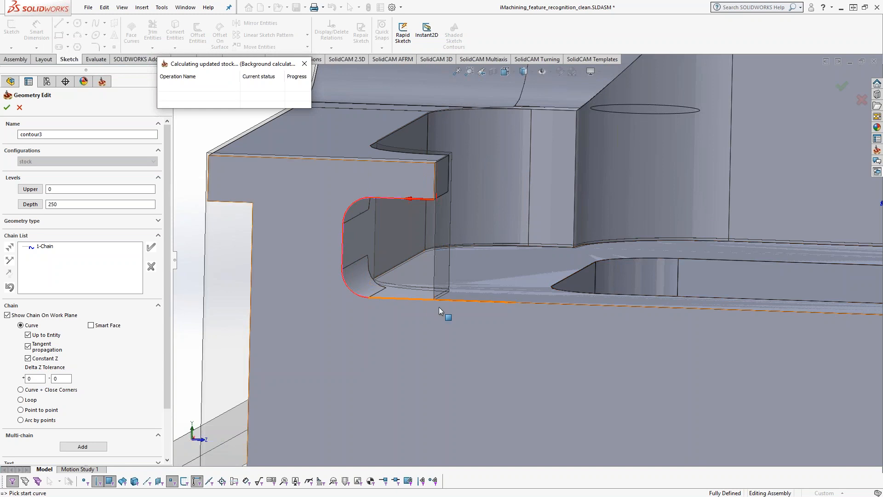
# Step: Chain the mirrored undercut slot's profile on the opposite side from its upper edge to the lower fillet, using Up to Entity
pyautogui.scroll(5, 420, 269)
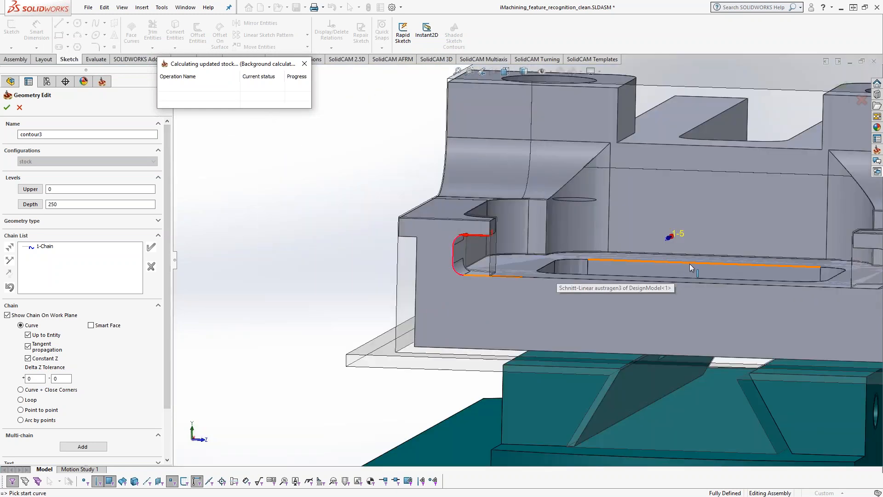
pyautogui.keyDown('ctrl'); pyautogui.moveTo(566, 258); pyautogui.dragTo(582, 263, button='middle'); pyautogui.keyUp('ctrl')
pyautogui.scroll(-3, 791, 276)
pyautogui.keyDown('ctrl'); pyautogui.moveTo(836, 296); pyautogui.dragTo(643, 308, button='middle'); pyautogui.keyUp('ctrl')
pyautogui.click(615, 298)
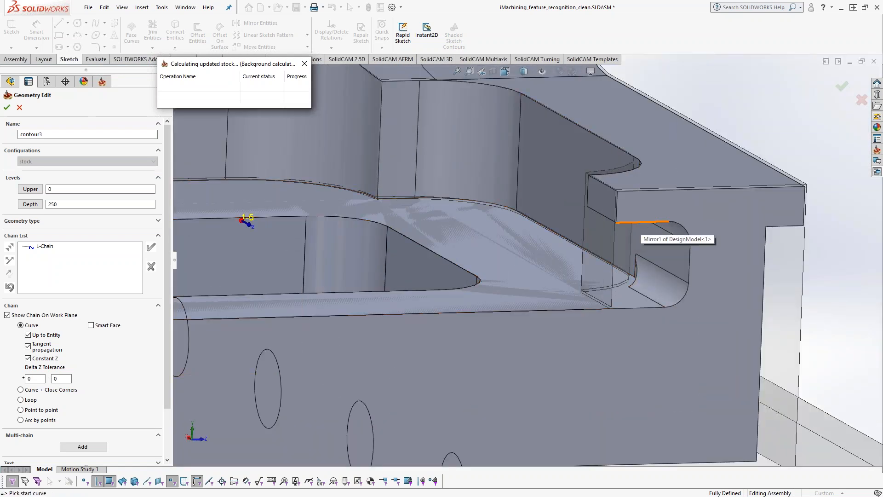
pyautogui.click(639, 222)
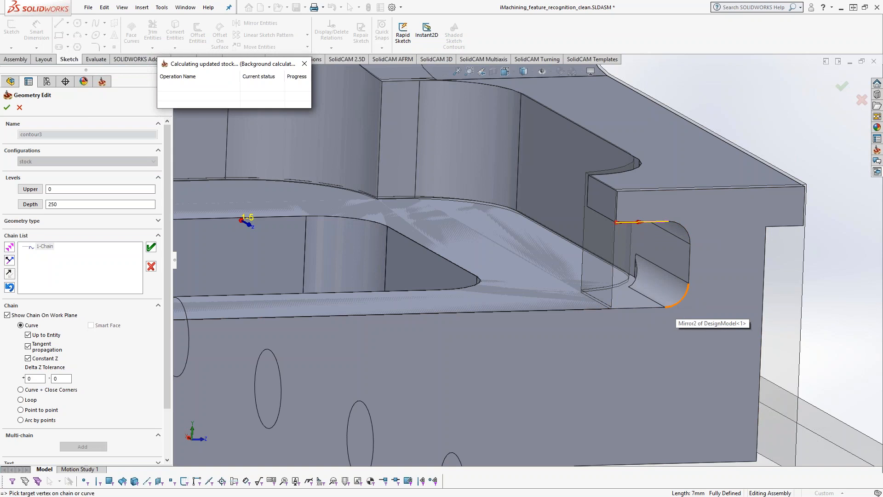
pyautogui.click(677, 306)
# Step: Extend the second chain with a point-to-point segment along the lower edge beyond the slot opening, and accept the chain
pyautogui.click(40, 410)
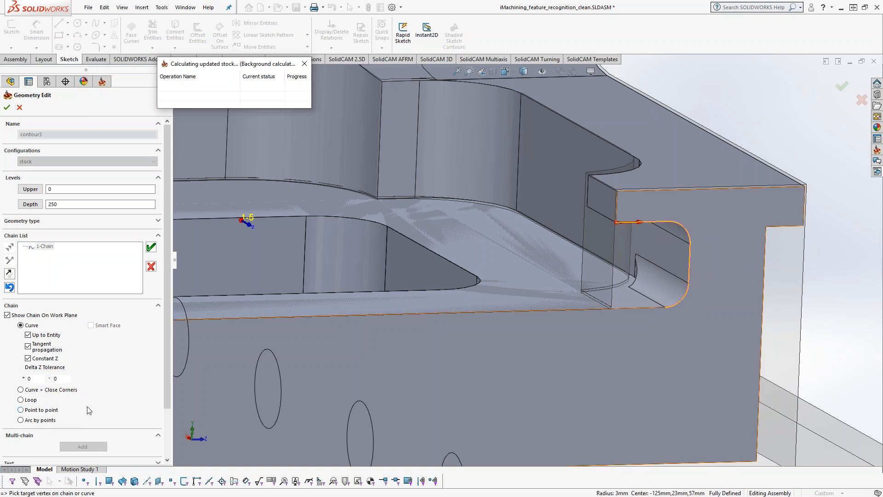
pyautogui.click(568, 311)
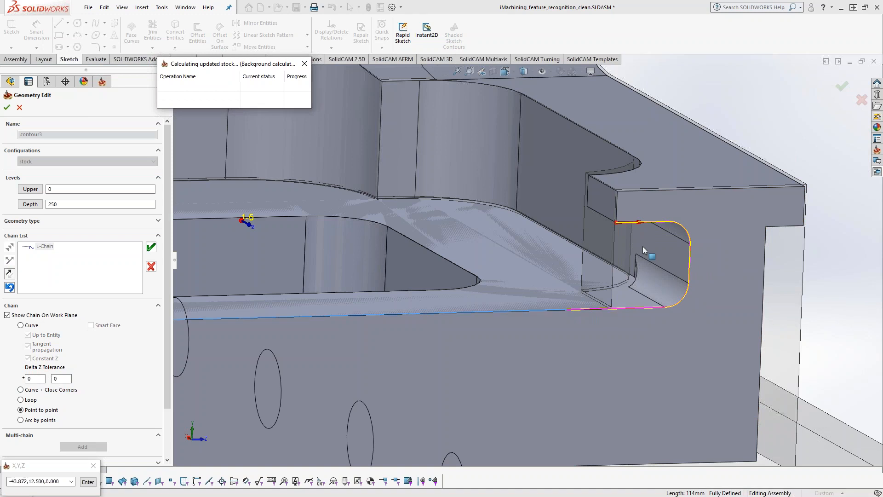
pyautogui.click(680, 266)
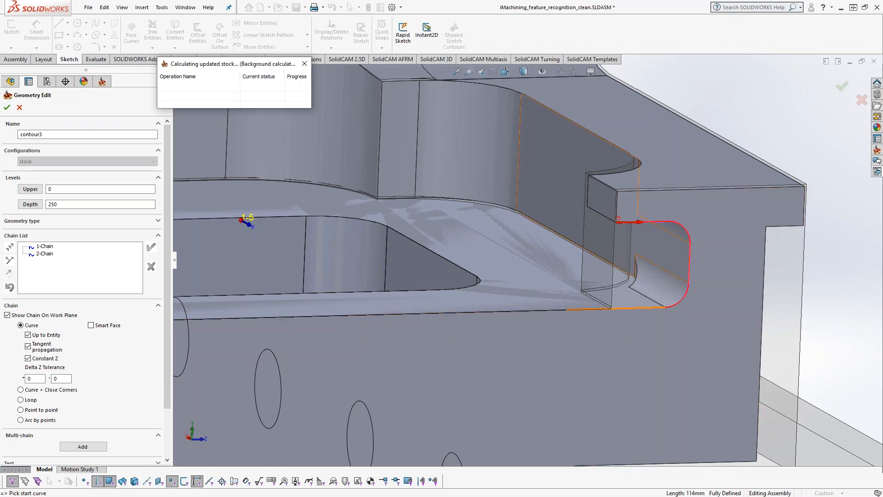
# Step: Reverse the direction of the second chain and confirm the contour3 geometry
pyautogui.rightClick(43, 254)
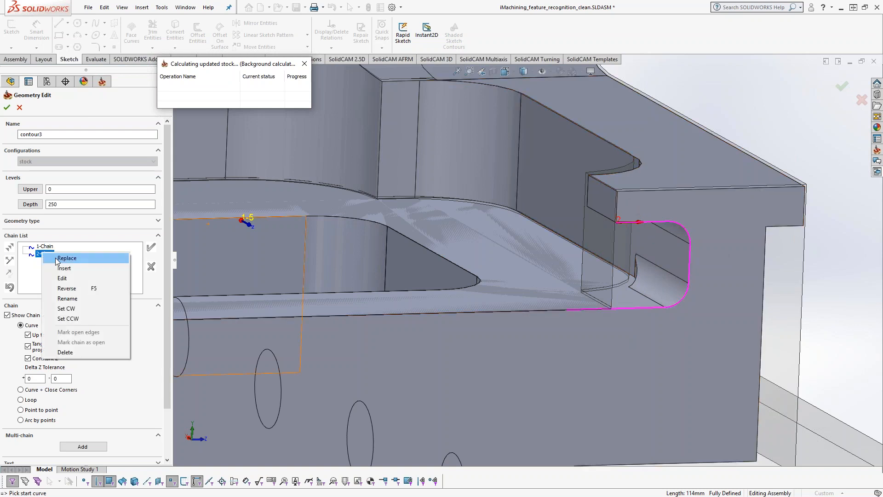
pyautogui.click(66, 288)
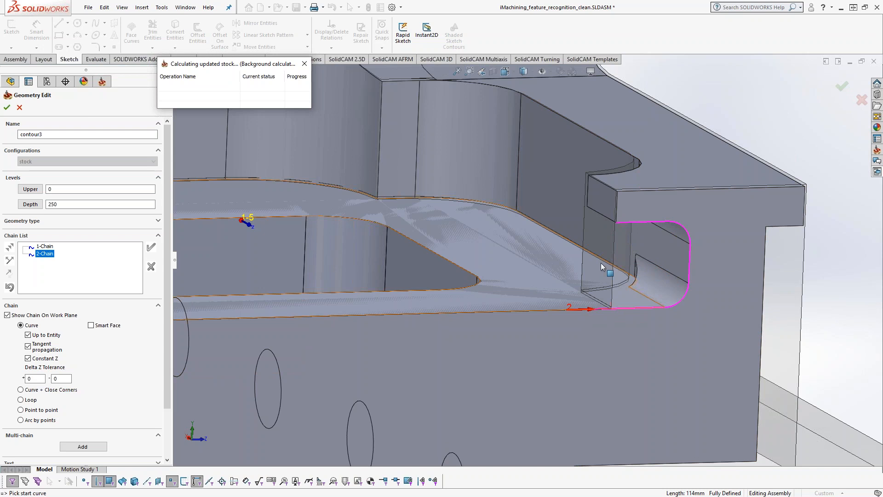
pyautogui.click(7, 108)
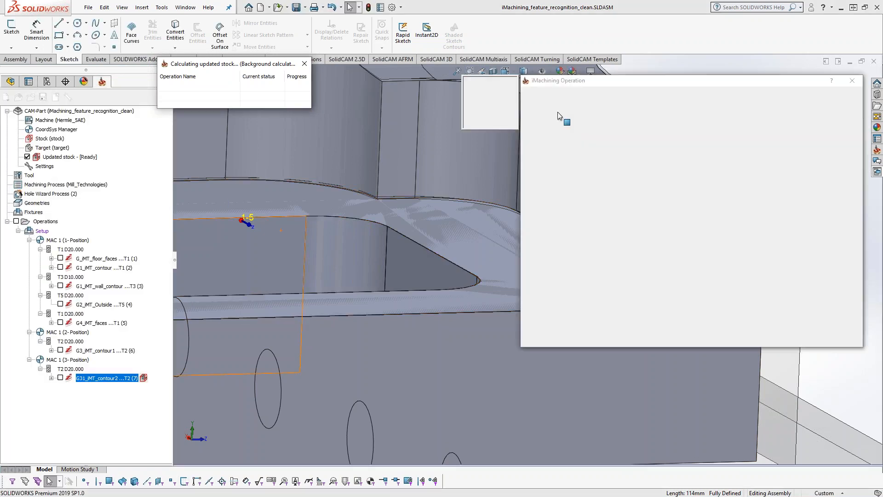
# Step: Assign the 6 mm end mill, tool number 4, to the iMT_contour3 operation
pyautogui.click(553, 129)
pyautogui.click(625, 146)
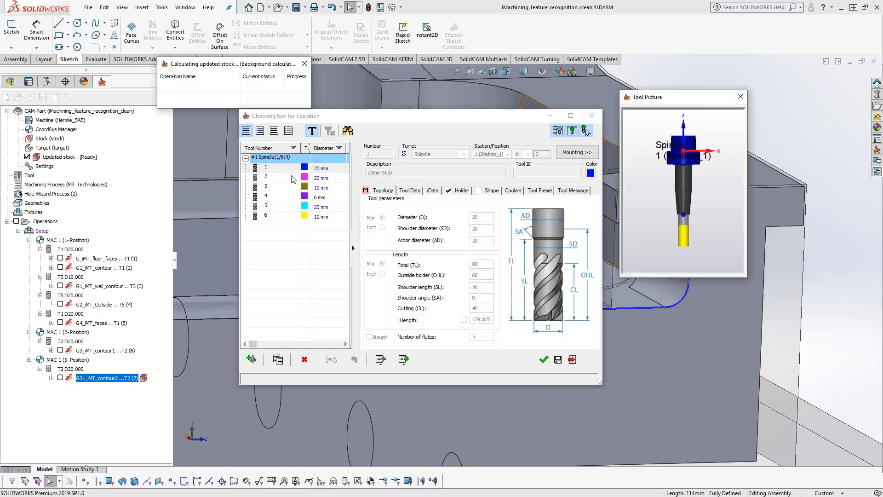
pyautogui.click(270, 197)
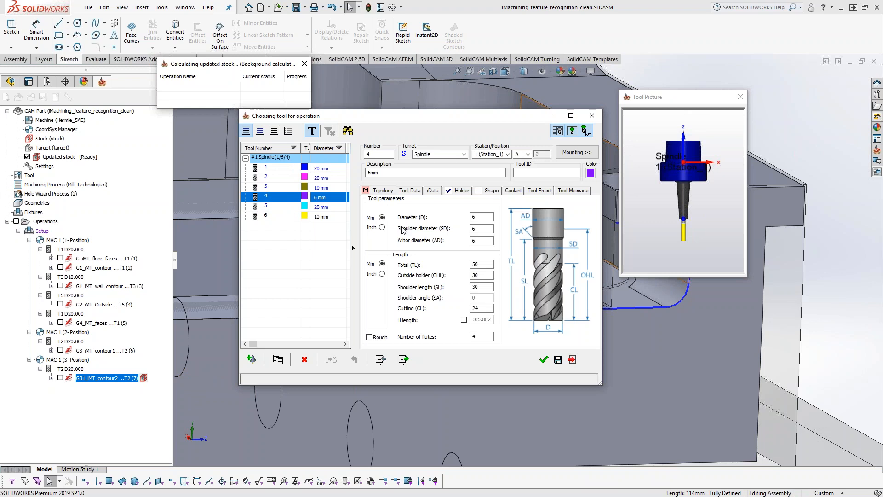
pyautogui.click(543, 359)
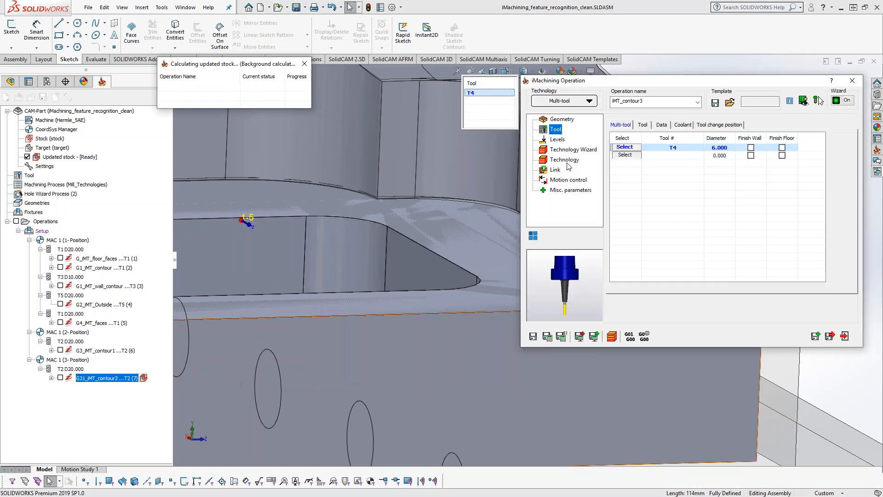
# Step: Set the operation's pocket depth to 20.2 by picking the vertex at the inner end of the undercut slot
pyautogui.click(556, 140)
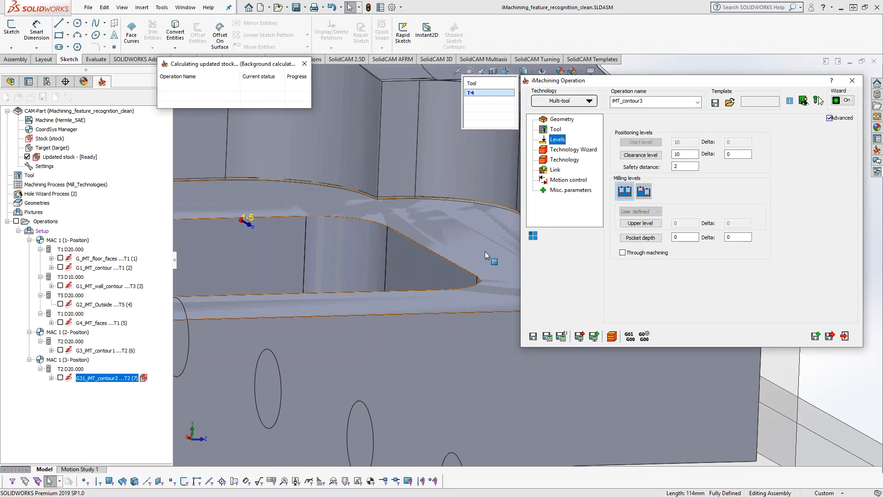
pyautogui.moveTo(484, 251); pyautogui.dragTo(260, 280, button='middle')
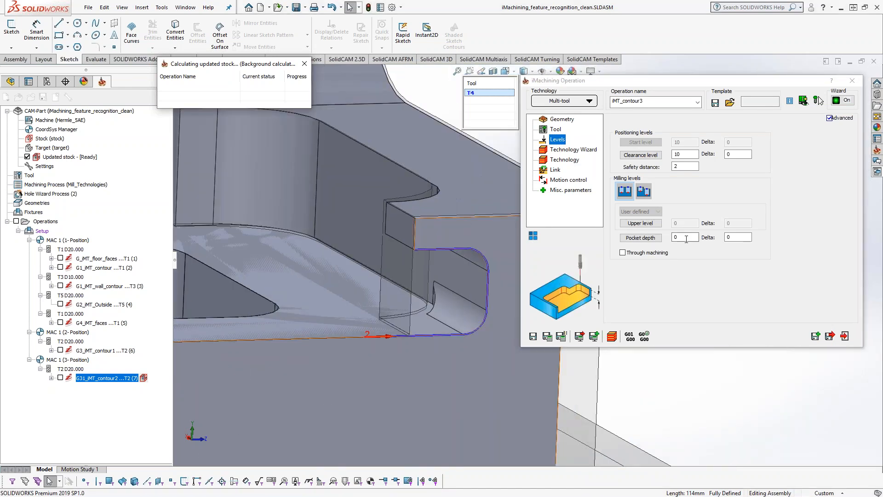
pyautogui.click(686, 239)
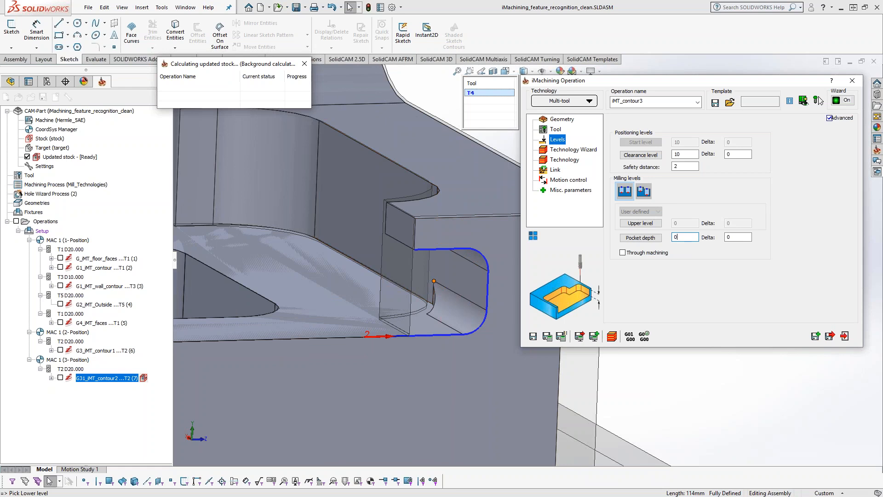
pyautogui.moveTo(391, 291); pyautogui.dragTo(317, 301, button='middle')
pyautogui.scroll(-5, 368, 241)
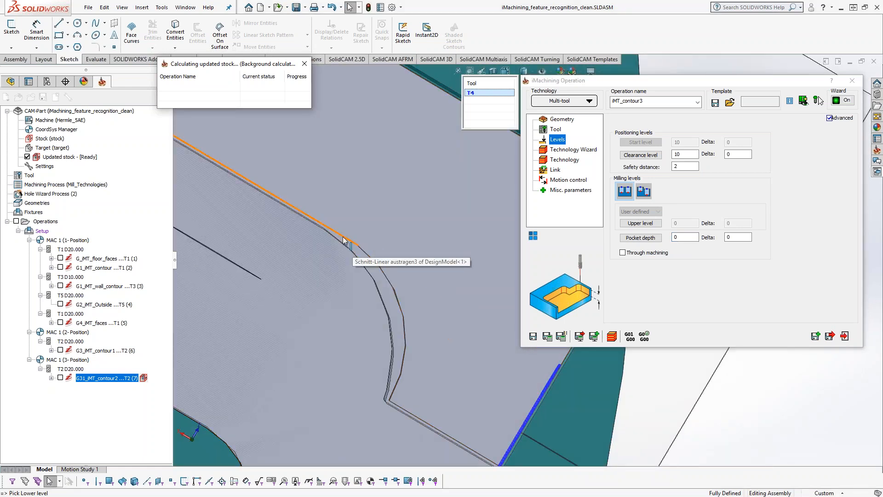
pyautogui.moveTo(354, 291); pyautogui.dragTo(359, 235, button='middle')
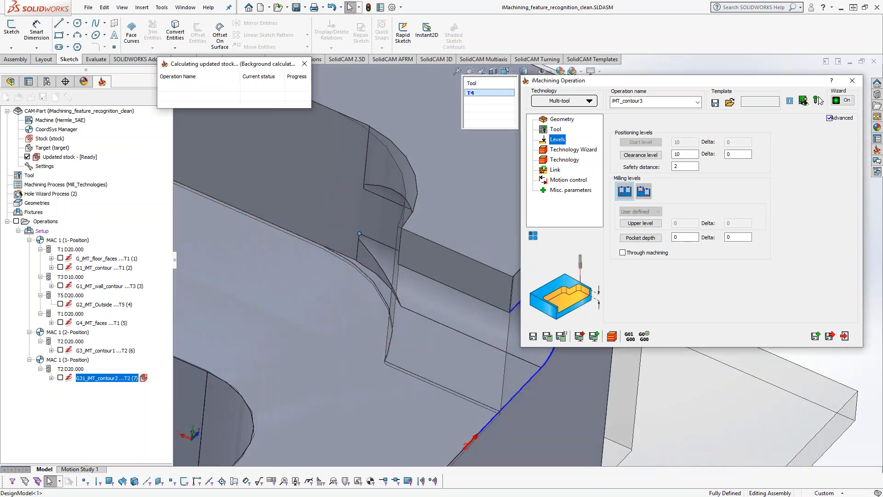
pyautogui.click(359, 235)
# Step: Check the depth preview on the undercut slot, and save and calculate the iMT_contour3 operation
pyautogui.moveTo(361, 238); pyautogui.dragTo(364, 184, button='middle')
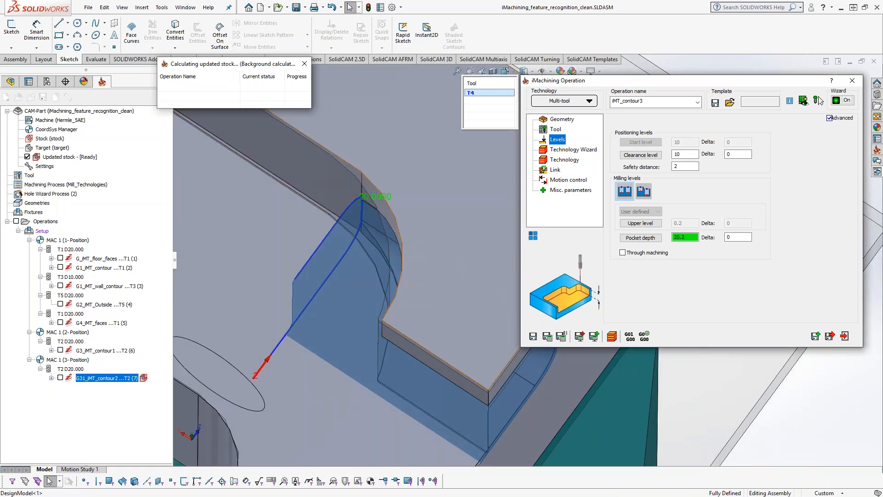
pyautogui.scroll(1, 425, 166)
pyautogui.moveTo(413, 263); pyautogui.dragTo(406, 198, button='middle')
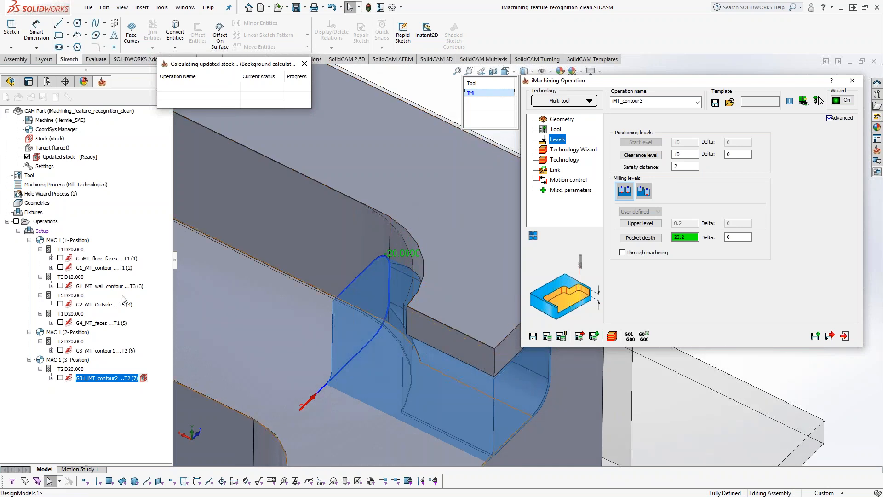
pyautogui.scroll(1, 375, 253)
pyautogui.keyDown('ctrl'); pyautogui.moveTo(375, 253); pyautogui.dragTo(393, 247, button='middle'); pyautogui.keyUp('ctrl')
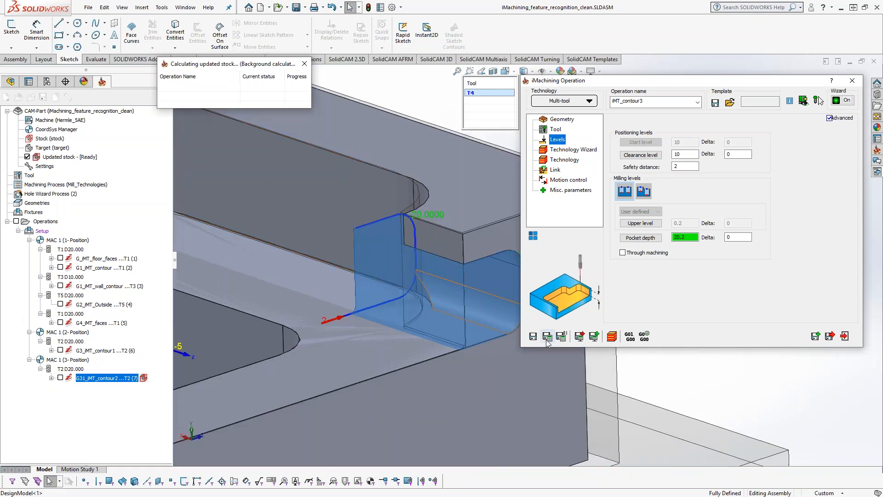
pyautogui.click(546, 343)
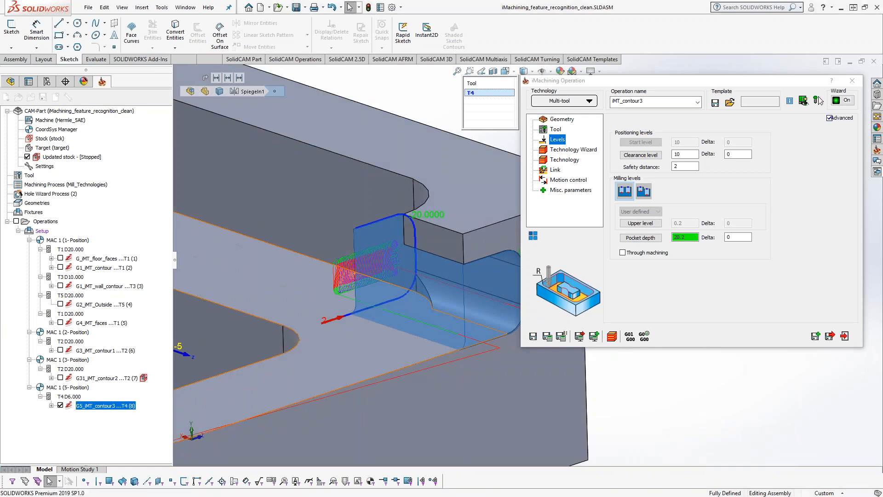
# Step: Examine the calculated iMachining toolpath inside the undercut slots and its extension beyond the slot openings
pyautogui.scroll(6, 339, 329)
pyautogui.scroll(-2, 362, 325)
pyautogui.moveTo(362, 326); pyautogui.dragTo(391, 308, button='middle')
pyautogui.scroll(-3, 359, 317)
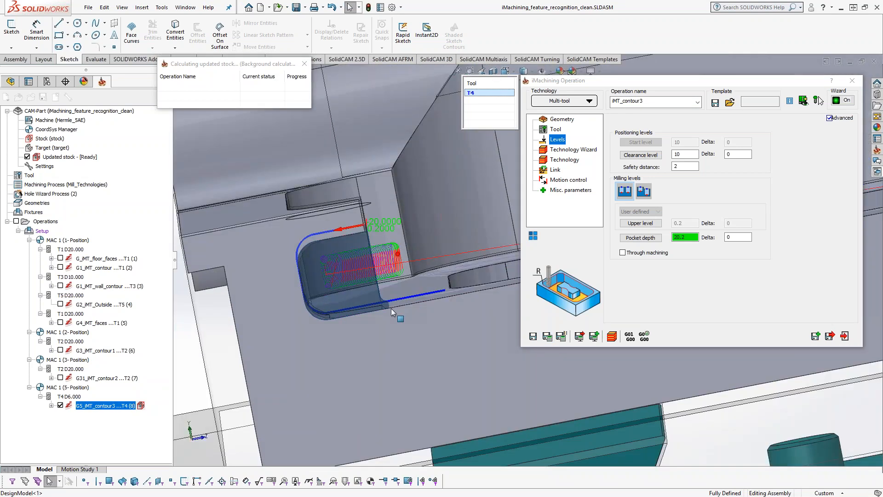
pyautogui.scroll(-2, 391, 308)
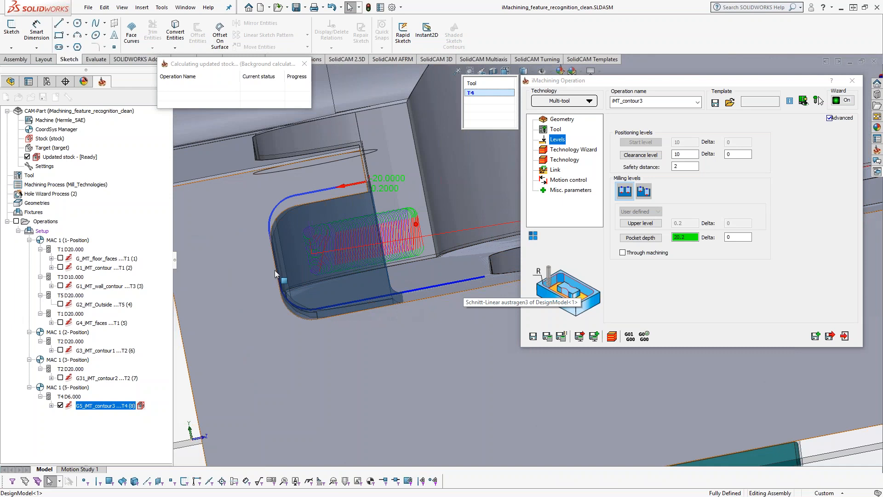
pyautogui.moveTo(338, 188); pyautogui.dragTo(373, 281, button='middle')
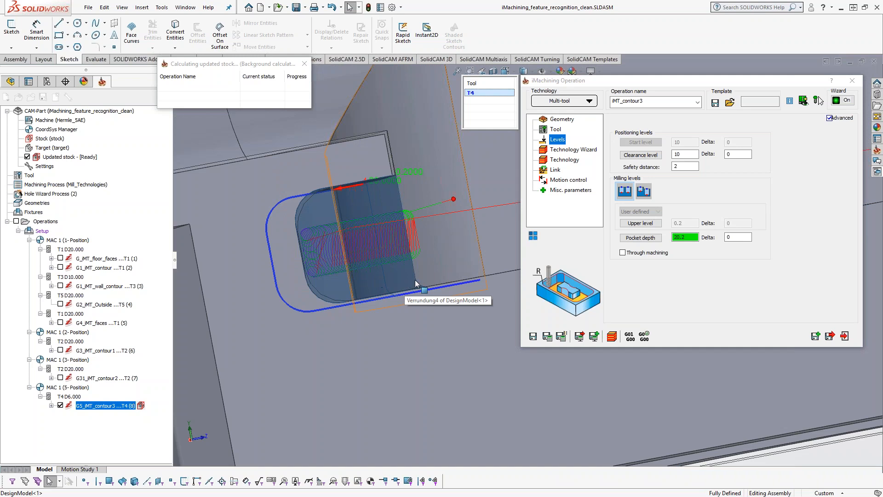
pyautogui.scroll(5, 423, 253)
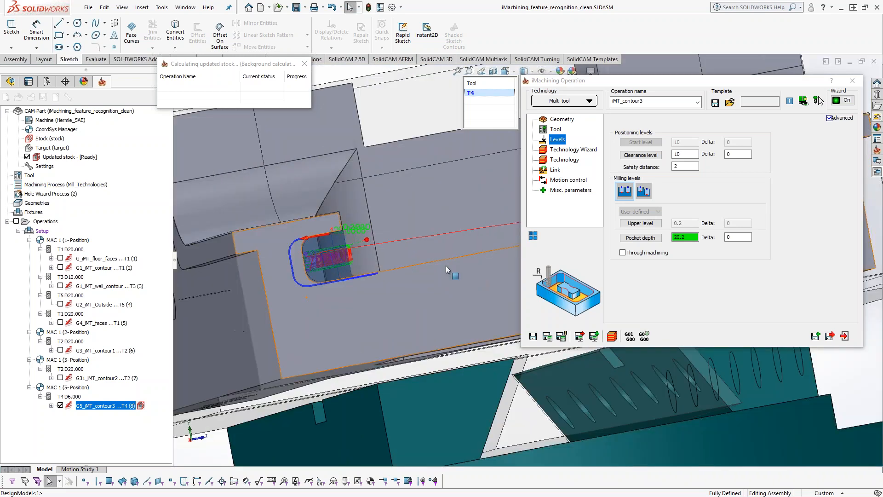
pyautogui.scroll(3, 453, 251)
pyautogui.moveTo(456, 255); pyautogui.dragTo(471, 315, button='middle')
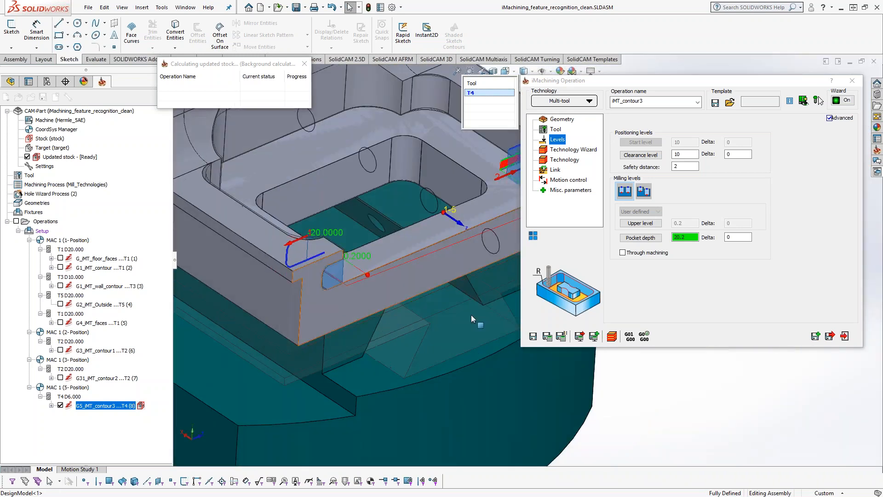
# Step: Simulate the iMT_contour3 operation on the updated stock, zoom in on the undercut slot, and increase the playback speed
pyautogui.click(611, 338)
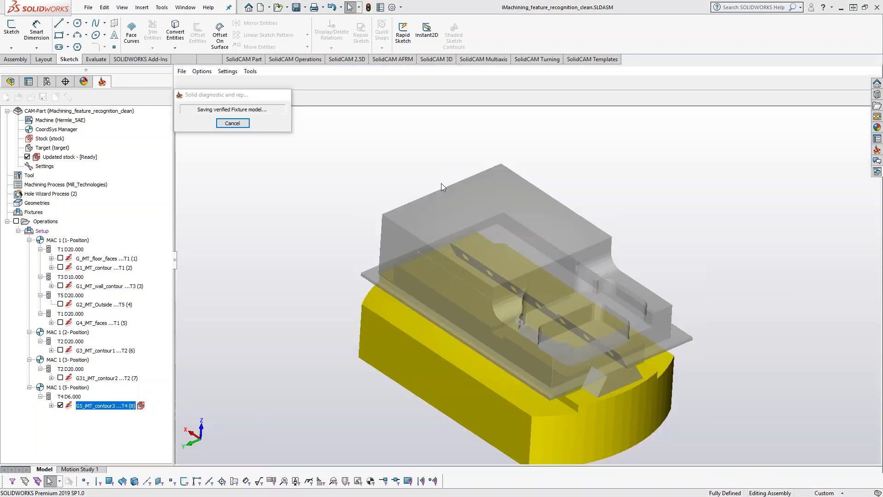
pyautogui.click(181, 367)
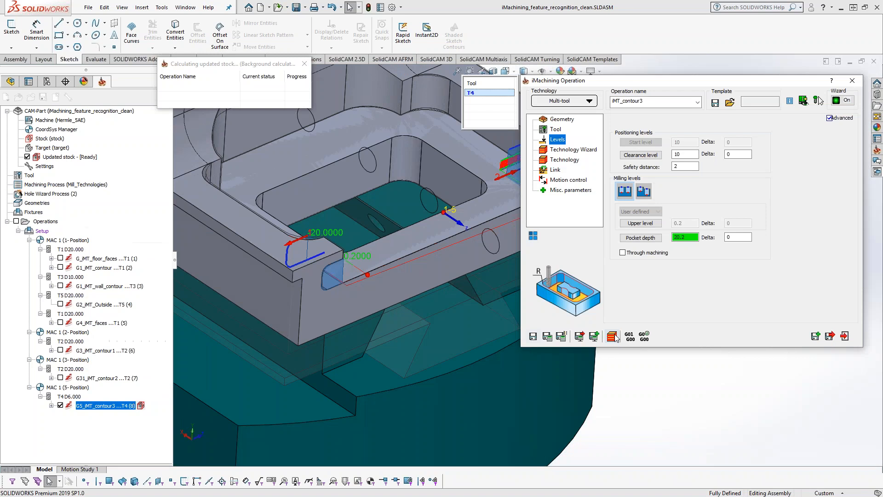
pyautogui.click(614, 337)
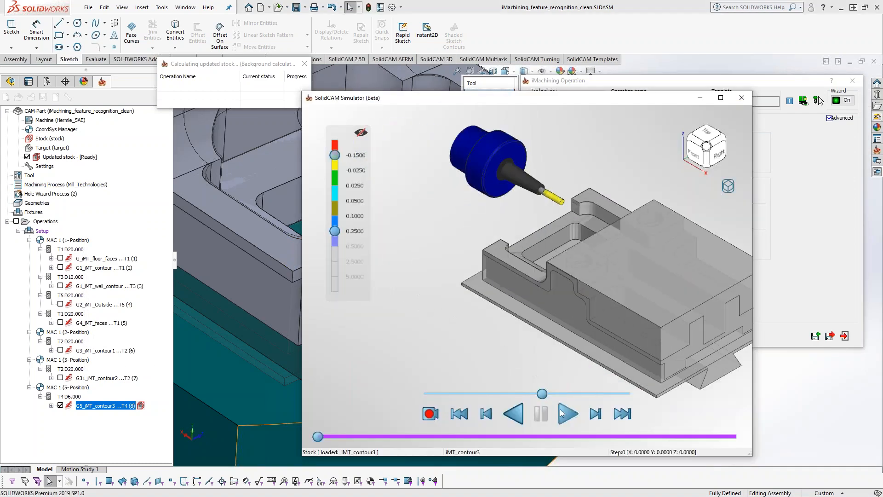
pyautogui.click(561, 413)
pyautogui.scroll(5, 503, 417)
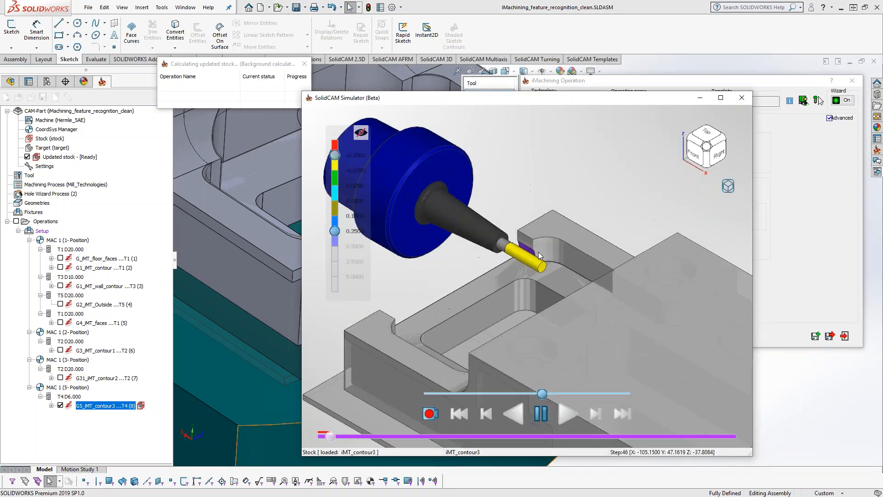
pyautogui.moveTo(542, 393); pyautogui.dragTo(561, 394)
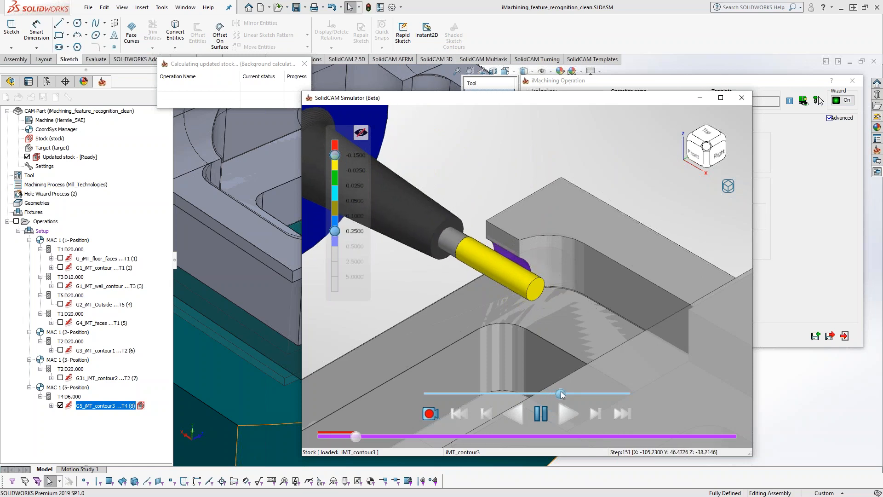
# Step: Pause the simulation with the tool in the slot, inspect the cut beneath the overhang, and resume playback
pyautogui.click(541, 412)
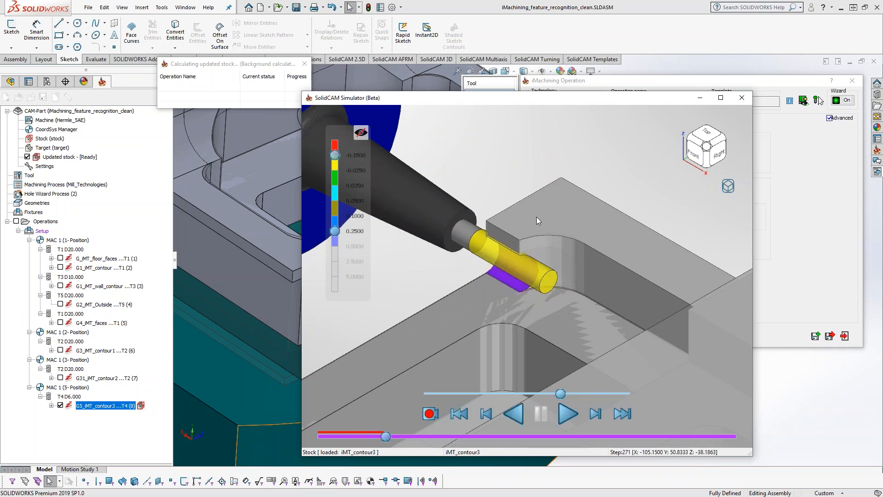
pyautogui.scroll(3, 511, 278)
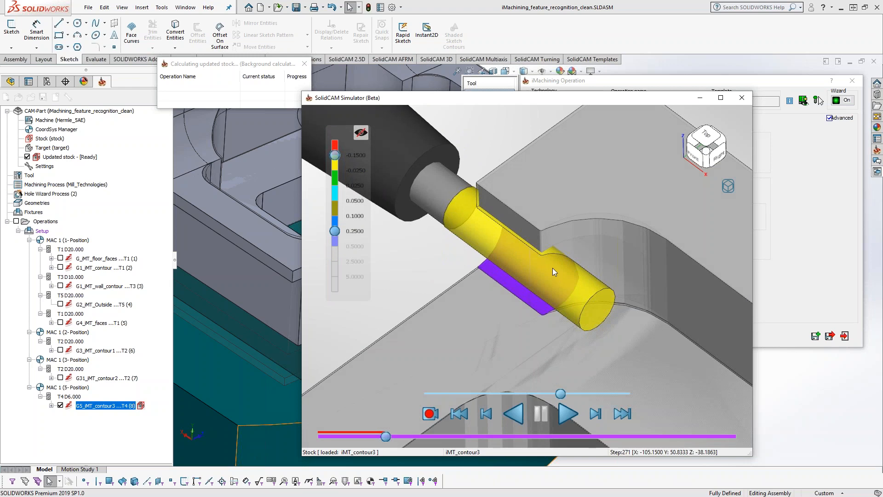
pyautogui.moveTo(551, 268); pyautogui.dragTo(551, 257)
pyautogui.click(568, 413)
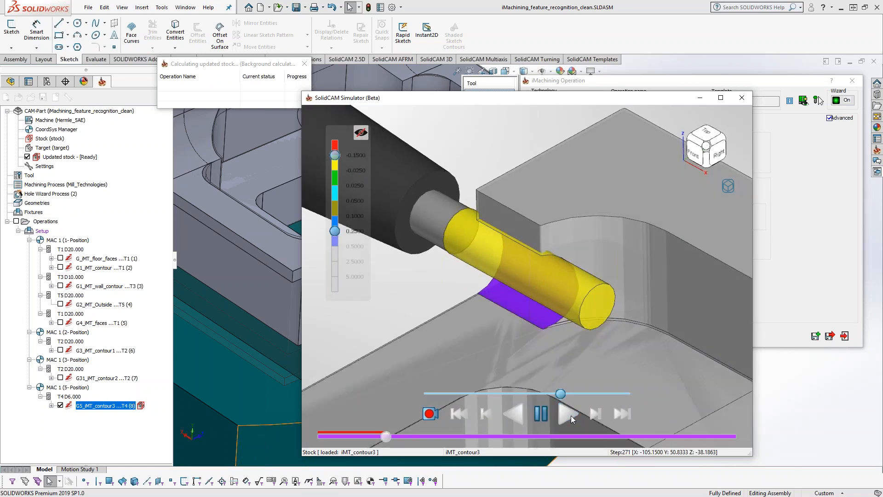
pyautogui.click(570, 415)
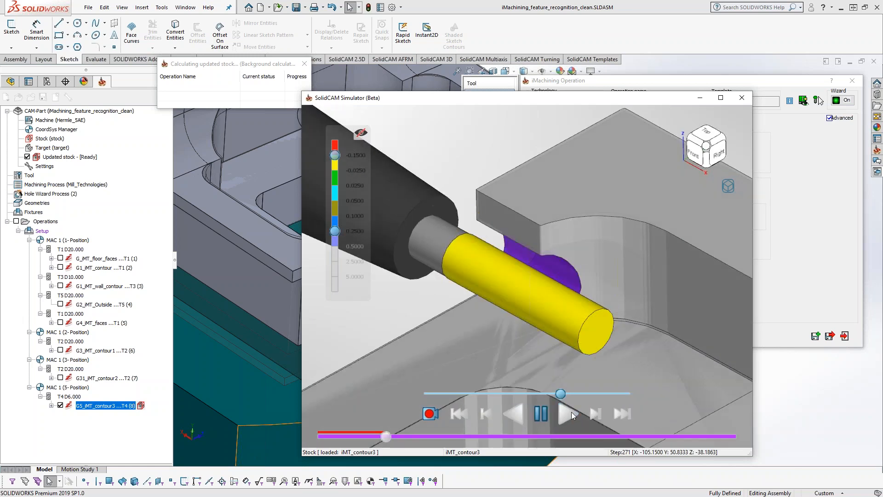
# Step: Advance the iMT_contour3 simulation with pauses and inspect the tool beneath the slot's overhang from above and at an angle
pyautogui.click(542, 415)
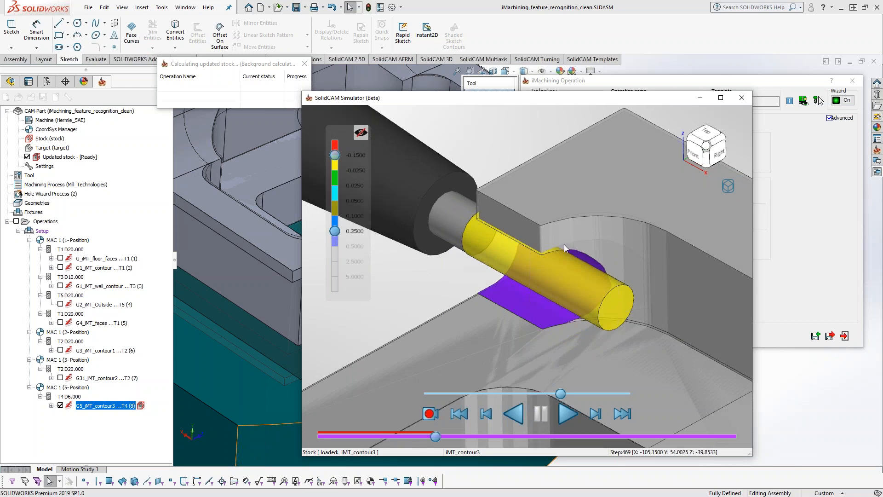
pyautogui.click(572, 412)
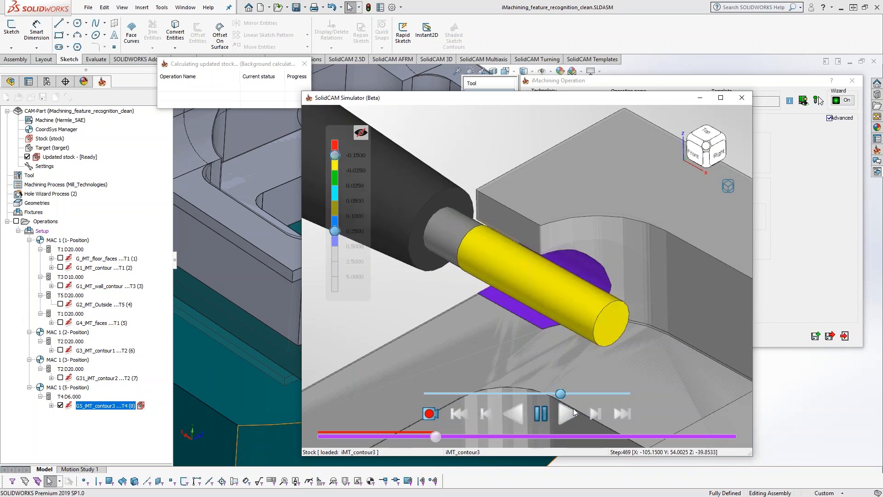
pyautogui.click(549, 413)
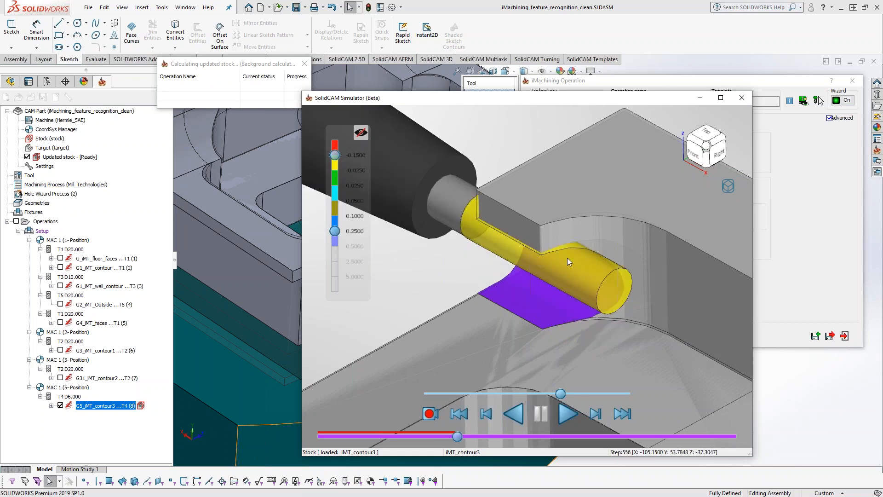
pyautogui.moveTo(594, 280); pyautogui.dragTo(617, 325, button='middle')
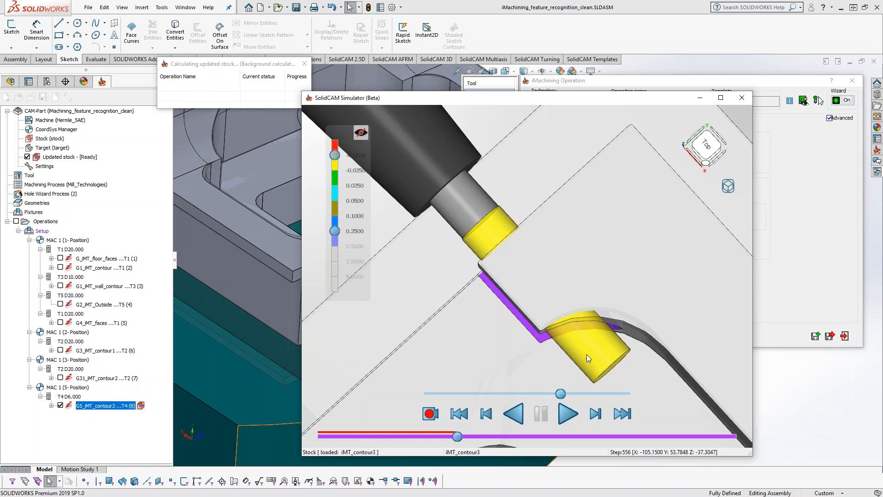
pyautogui.moveTo(586, 354); pyautogui.dragTo(587, 347, button='middle')
pyautogui.moveTo(587, 347); pyautogui.dragTo(572, 308, button='middle')
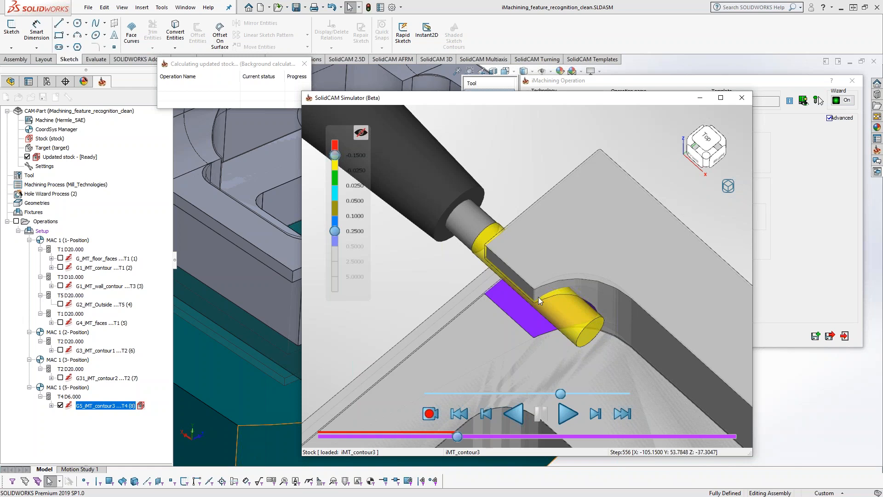
# Step: Play the iMT_contour3 simulation to the end and inspect the machined undercut slot at the opposite corner
pyautogui.click(565, 413)
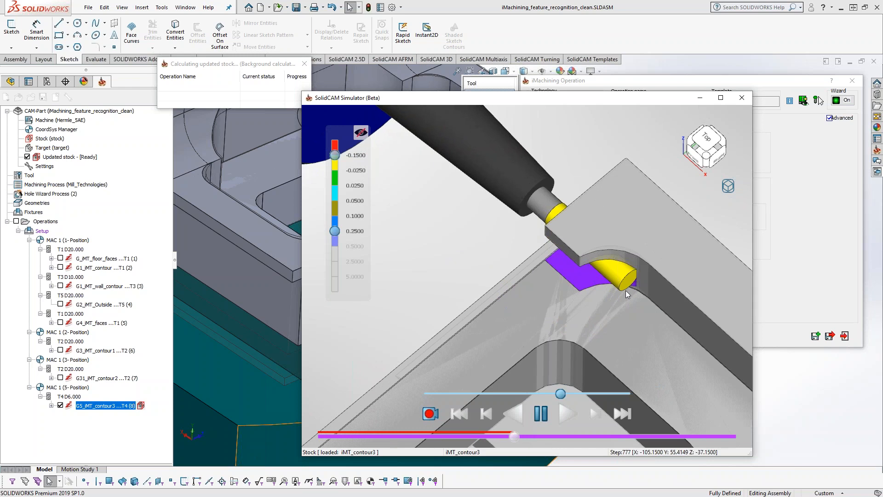
pyautogui.scroll(3, 517, 313)
pyautogui.moveTo(516, 313)
pyautogui.mouseDown(button='middle')
pyautogui.moveTo(538, 280)
pyautogui.moveTo(494, 338)
pyautogui.moveTo(507, 317)
pyautogui.mouseUp(button='middle')
pyautogui.scroll(-2, 494, 261)
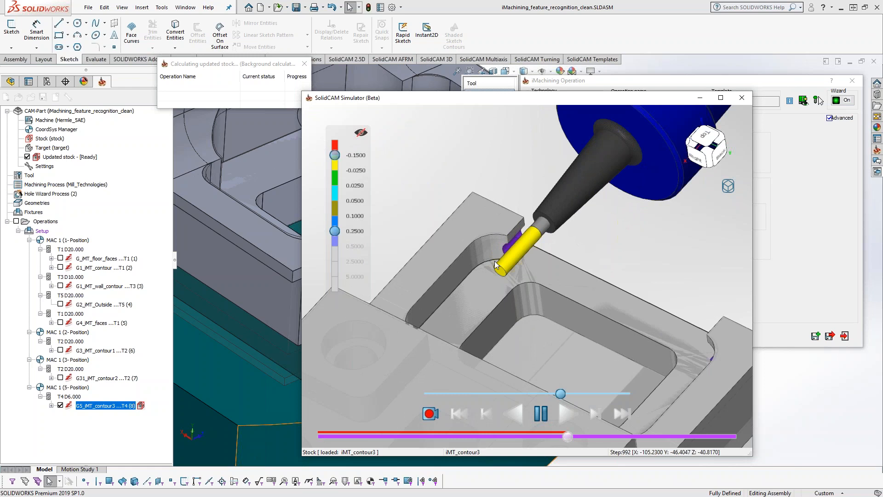
pyautogui.scroll(-2, 494, 260)
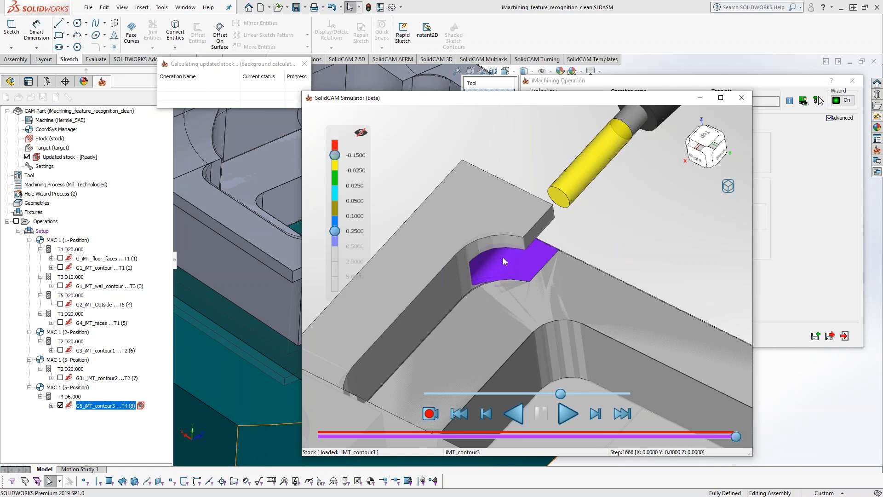
pyautogui.click(511, 271)
pyautogui.moveTo(510, 275)
pyautogui.mouseDown(button='middle')
pyautogui.moveTo(511, 304)
pyautogui.moveTo(513, 275)
pyautogui.mouseUp(button='middle')
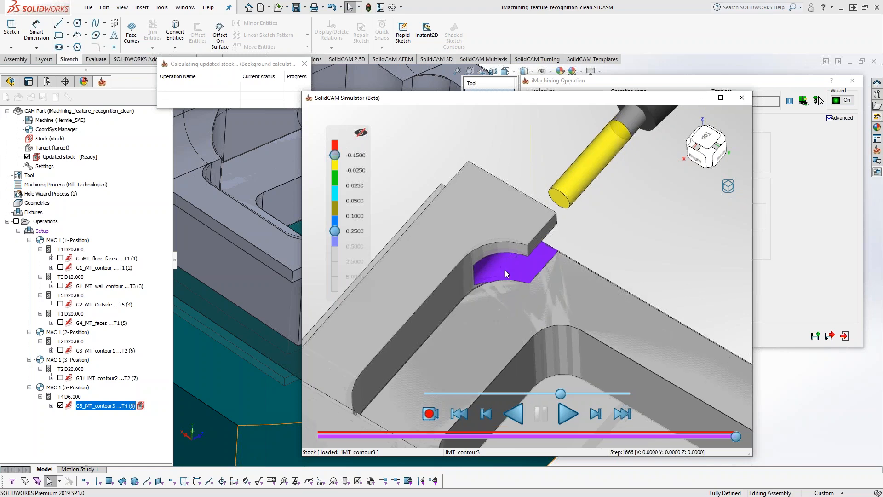
pyautogui.scroll(-2, 504, 270)
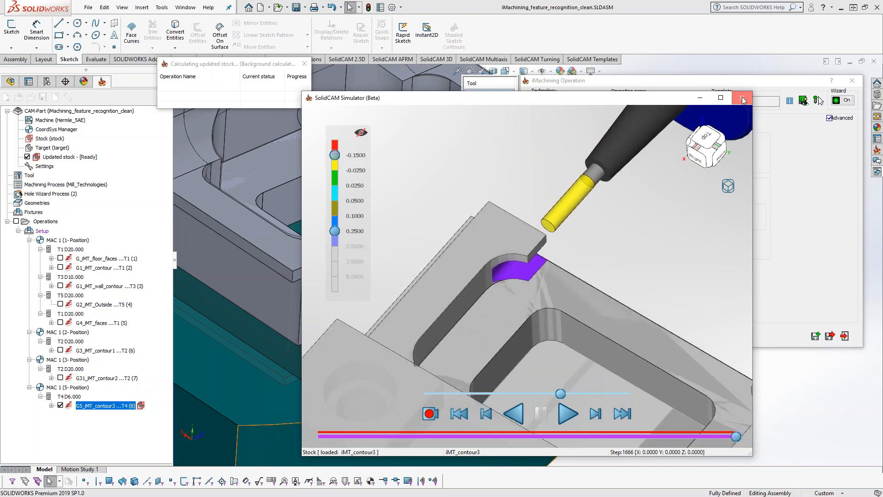
# Step: Close the simulator, exit the iMT_contour3 operation, and hide its toolpath
pyautogui.click(742, 98)
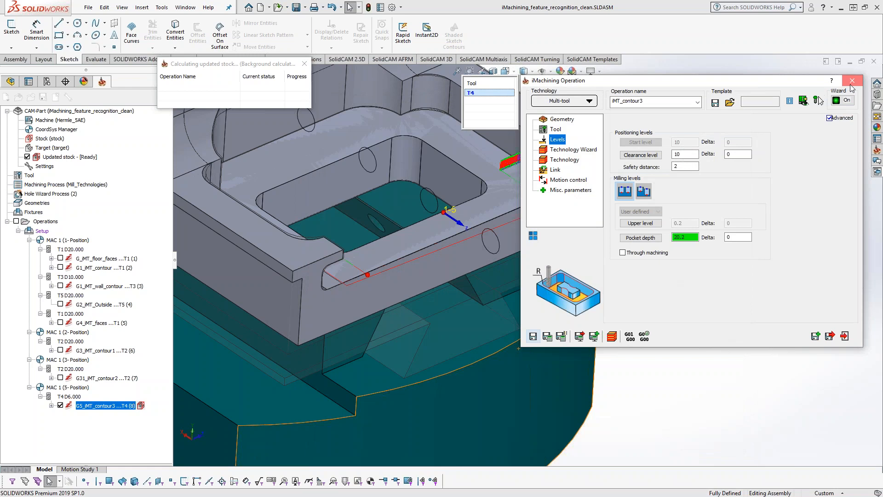
pyautogui.click(845, 336)
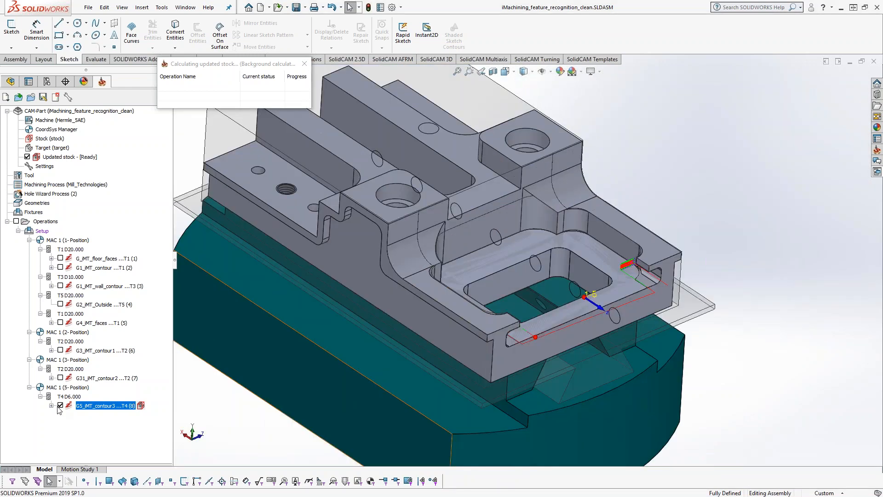
pyautogui.click(61, 405)
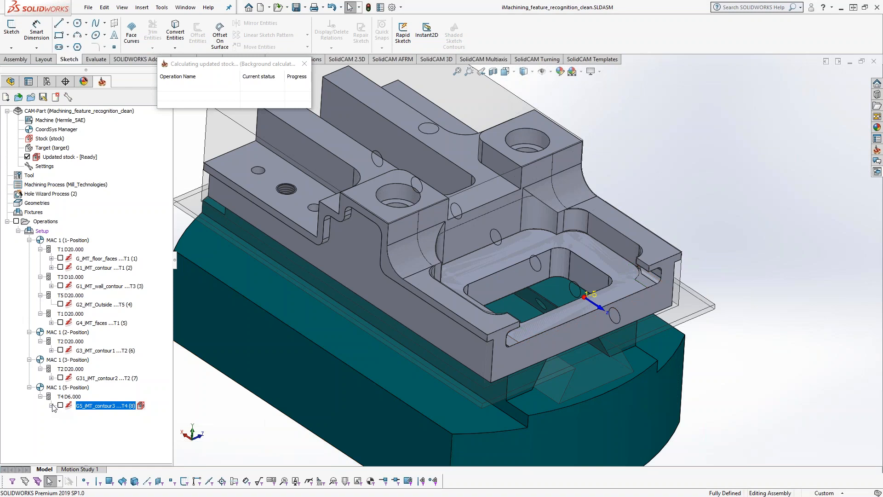
pyautogui.moveTo(505, 405); pyautogui.dragTo(359, 384, button='middle')
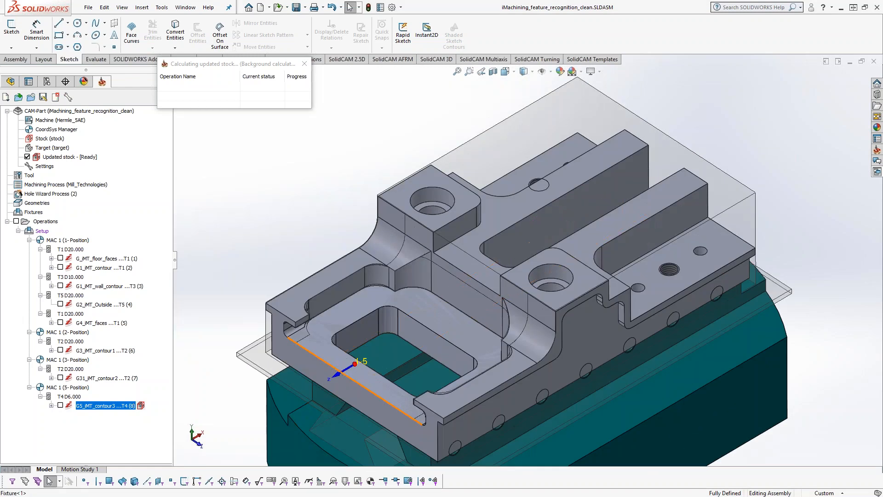
# Step: Show the first iMT_floor_faces toolpath in the open pocket, and hide it again
pyautogui.click(60, 257)
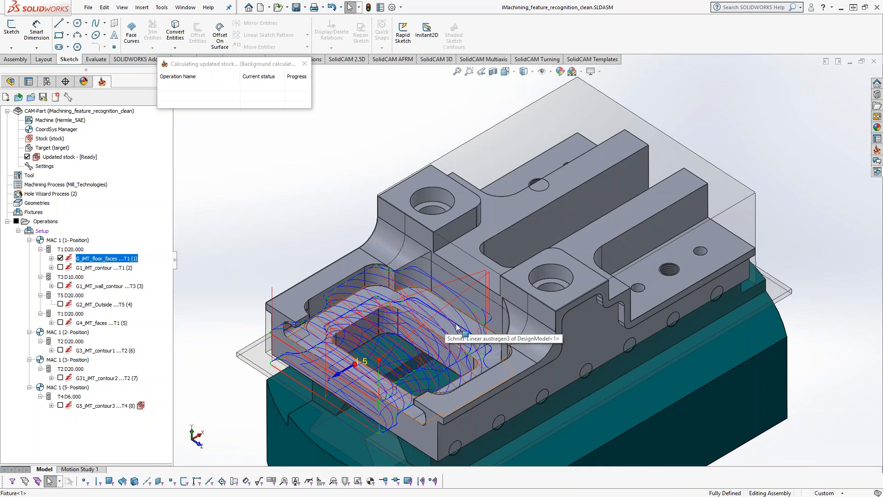
pyautogui.click(60, 258)
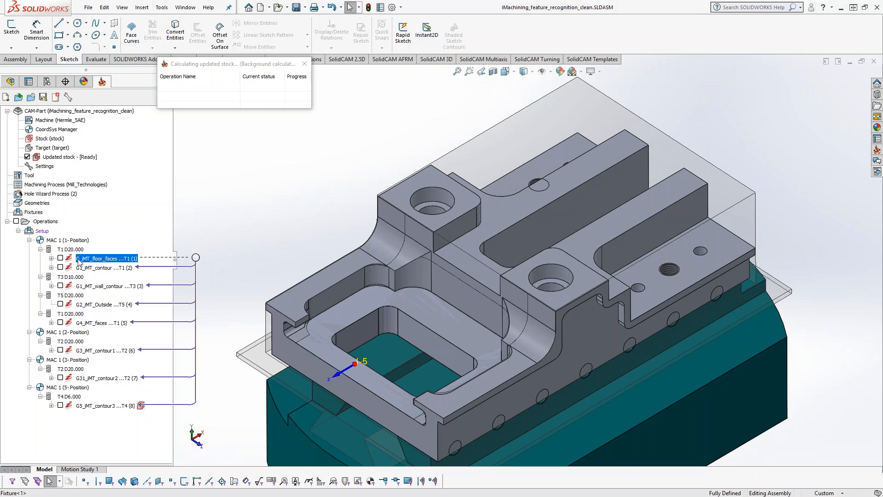
pyautogui.click(469, 246)
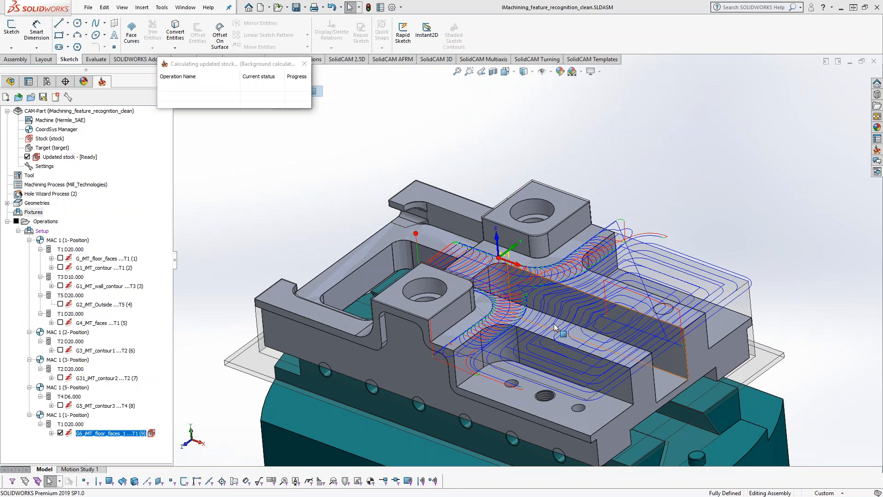
# Step: Display the faces geometry of the iMT_floor_faces_1 operation and examine its toolpath and offsets around the two bosses
pyautogui.moveTo(554, 327); pyautogui.dragTo(551, 346, button='middle')
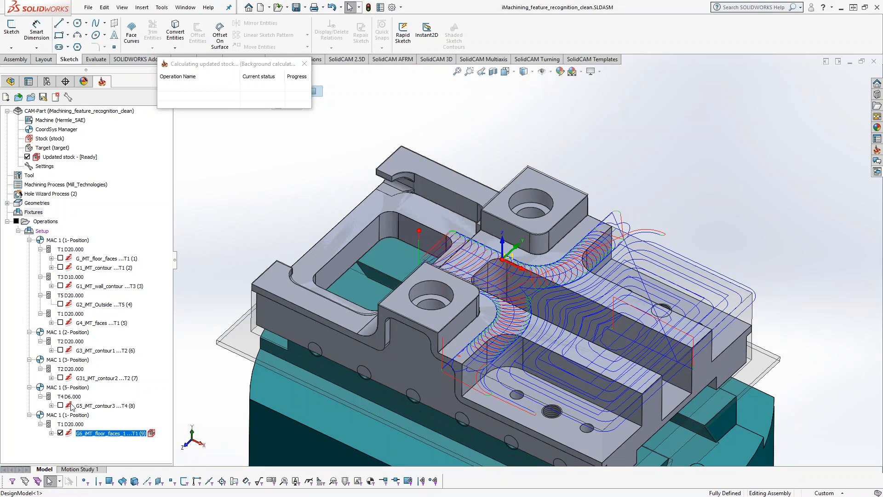
pyautogui.click(52, 432)
pyautogui.click(89, 452)
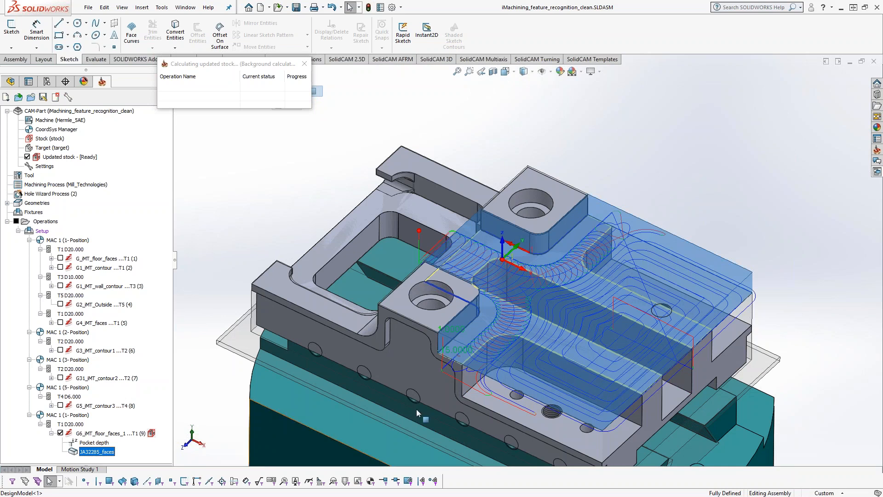
pyautogui.moveTo(440, 407); pyautogui.dragTo(431, 358, button='middle')
pyautogui.scroll(-10, 467, 285)
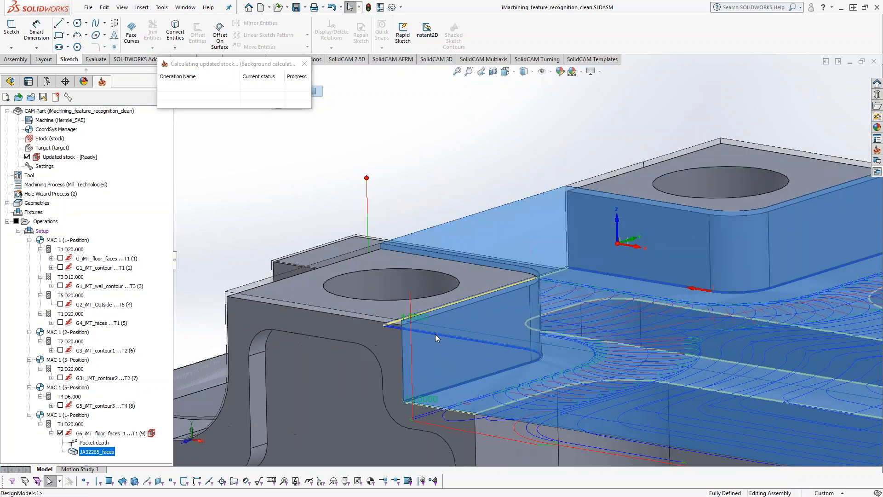
pyautogui.moveTo(435, 309); pyautogui.dragTo(409, 254, button='middle')
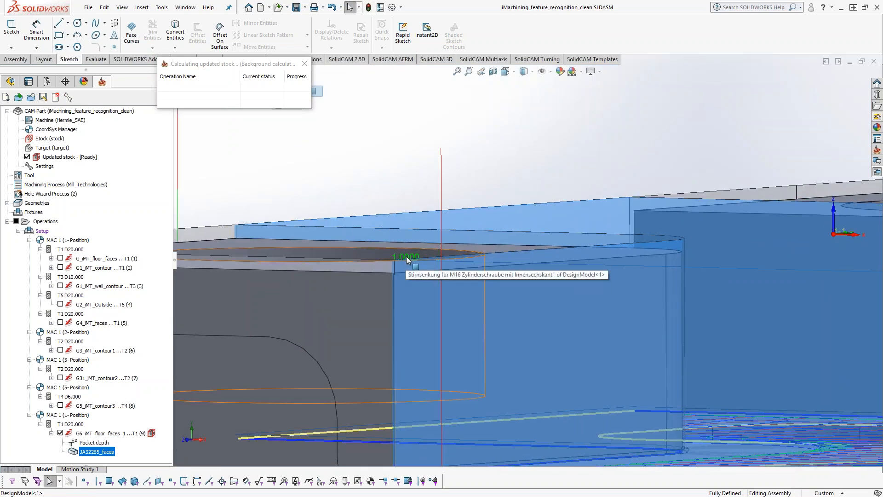
pyautogui.scroll(8, 506, 266)
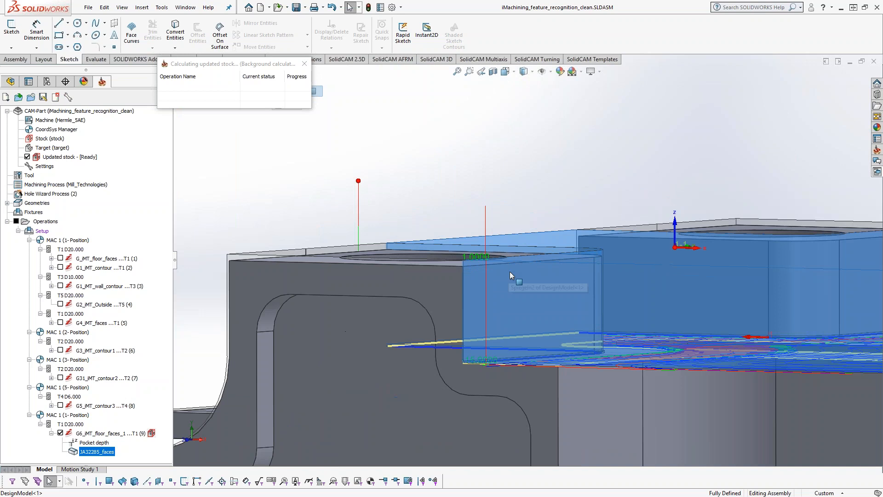
pyautogui.moveTo(512, 323); pyautogui.dragTo(677, 241, button='middle')
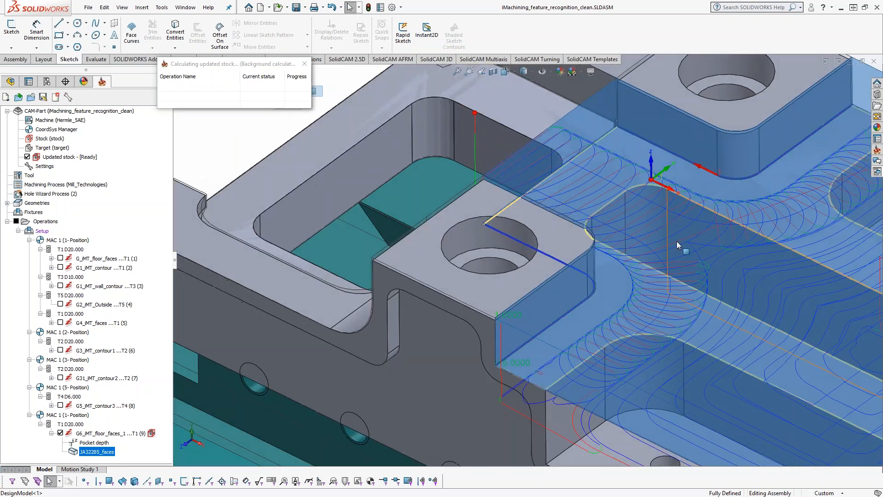
pyautogui.scroll(3, 677, 241)
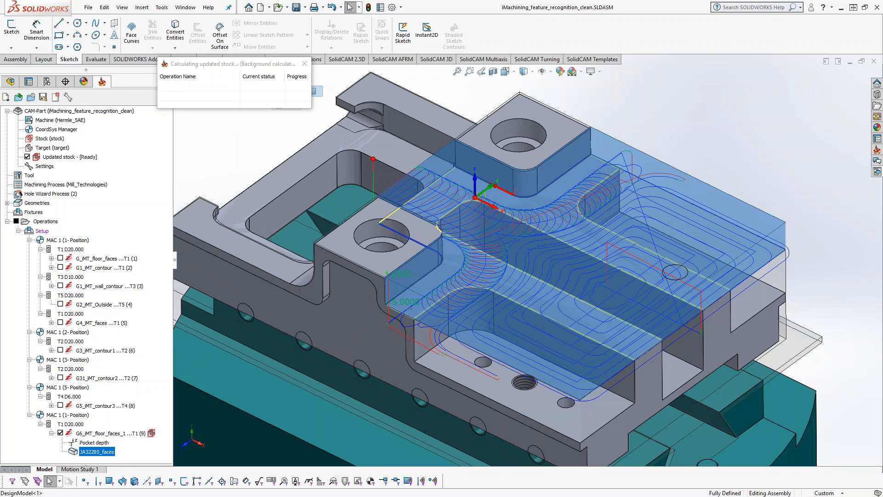
pyautogui.moveTo(677, 281); pyautogui.dragTo(679, 311, button='middle')
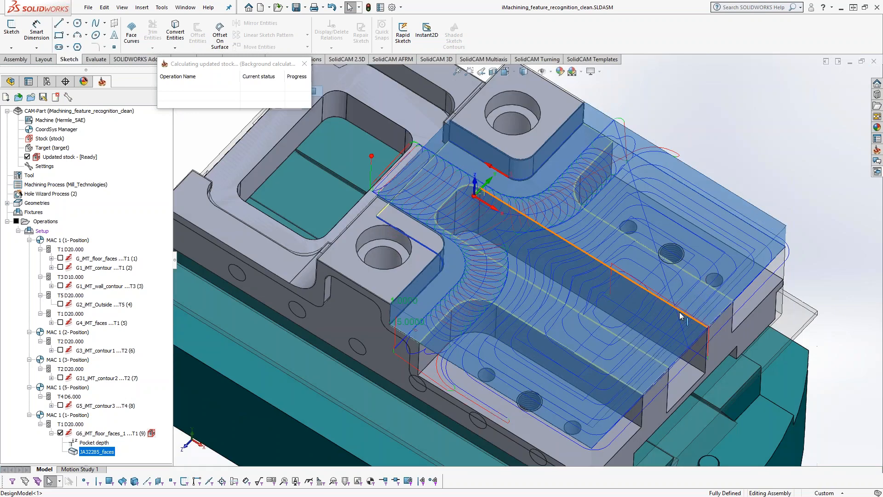
# Step: Toggle the iMT_floor_faces_1 toolpath and its faces geometry to compare the machining area, and leave the toolpath hidden
pyautogui.click(60, 434)
pyautogui.click(60, 433)
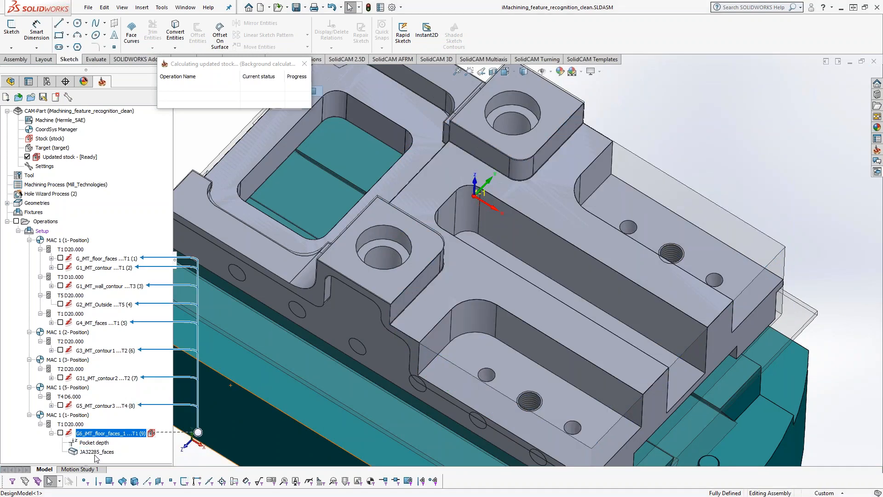
pyautogui.click(96, 452)
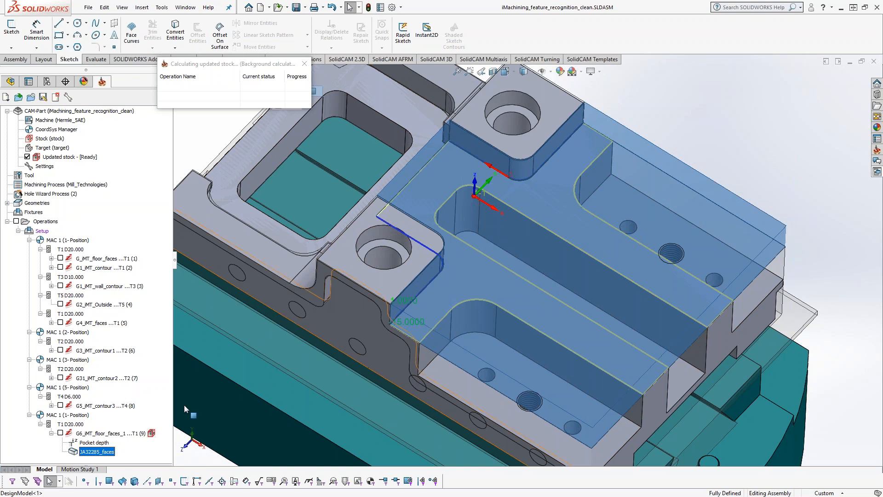
pyautogui.click(60, 432)
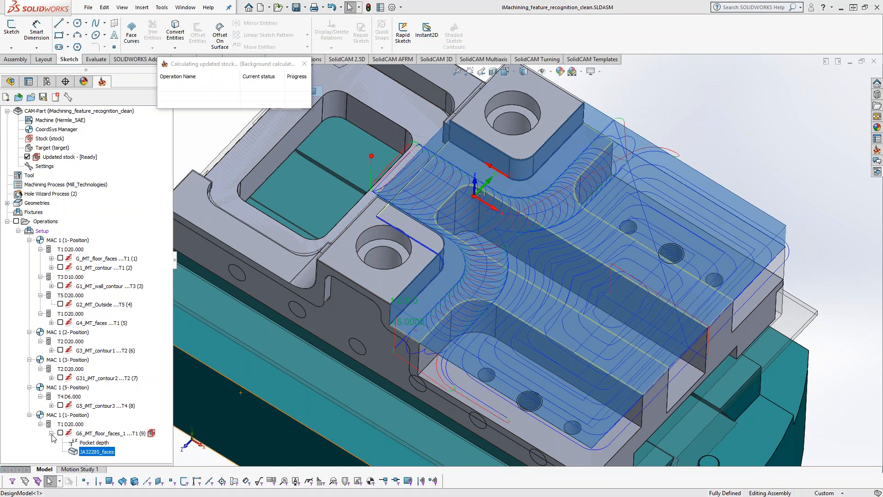
pyautogui.moveTo(513, 304)
pyautogui.mouseDown(button='middle')
pyautogui.moveTo(518, 290)
pyautogui.moveTo(504, 262)
pyautogui.moveTo(508, 292)
pyautogui.mouseUp(button='middle')
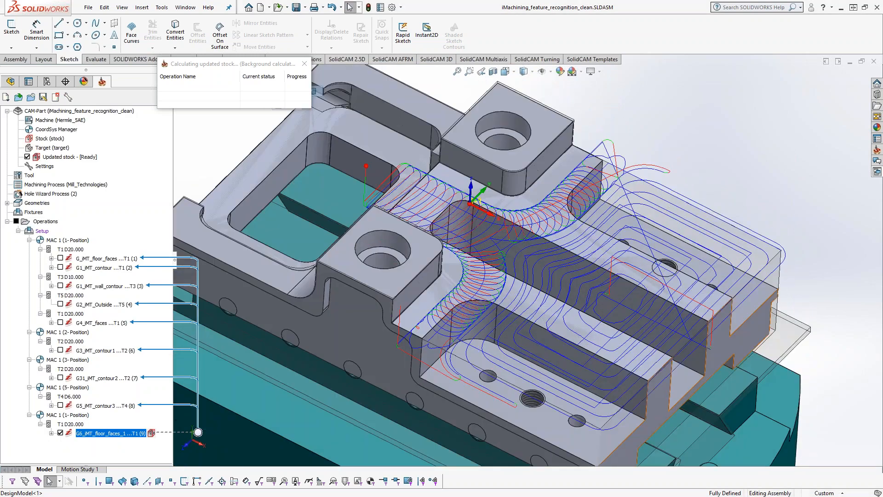
pyautogui.click(60, 432)
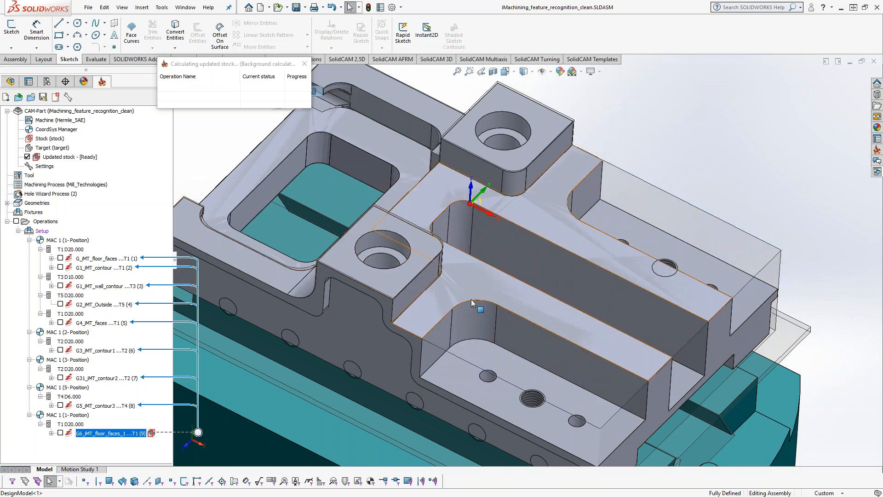
# Step: Pick the top faces of both bosses and the two lower drilled floor faces in addition to the selected side face
pyautogui.moveTo(490, 300); pyautogui.dragTo(459, 290, button='middle')
pyautogui.scroll(1, 503, 306)
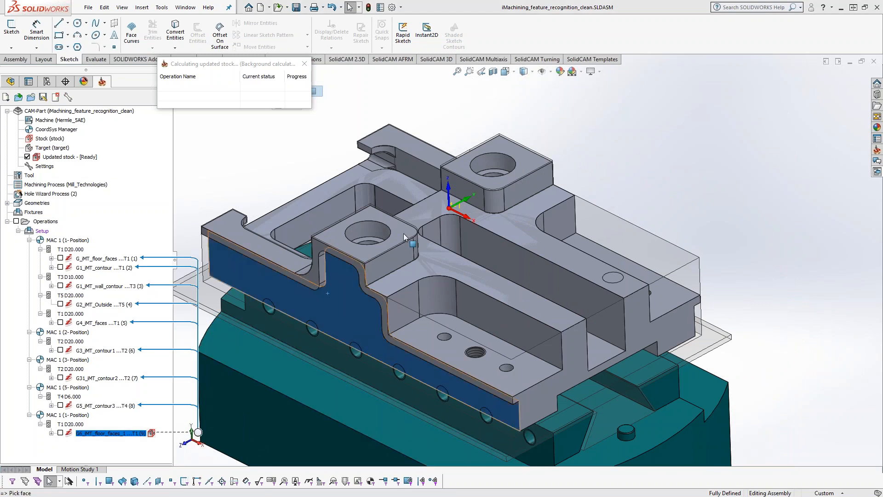
pyautogui.keyDown('ctrl'); pyautogui.click(534, 162); pyautogui.keyUp('ctrl')
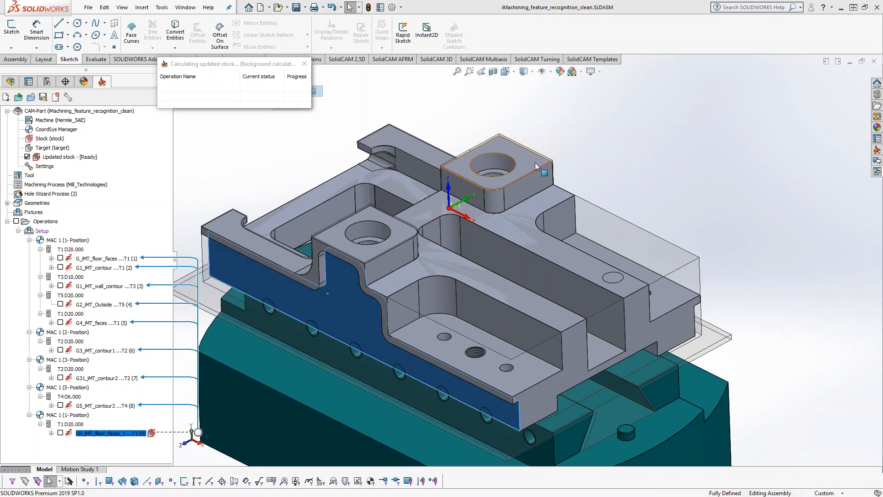
pyautogui.keyDown('ctrl'); pyautogui.click(528, 365); pyautogui.keyUp('ctrl')
pyautogui.keyDown('ctrl'); pyautogui.click(672, 295); pyautogui.keyUp('ctrl')
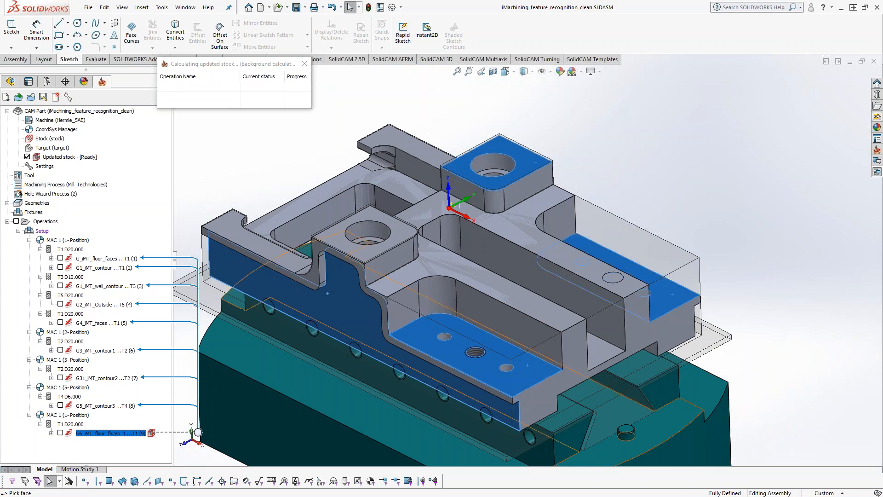
pyautogui.keyDown('ctrl'); pyautogui.click(406, 238); pyautogui.keyUp('ctrl')
# Step: Examine the calculated iMT_floor_faces_2 toolpath on the side of the part
pyautogui.moveTo(407, 240); pyautogui.dragTo(375, 277, button='middle')
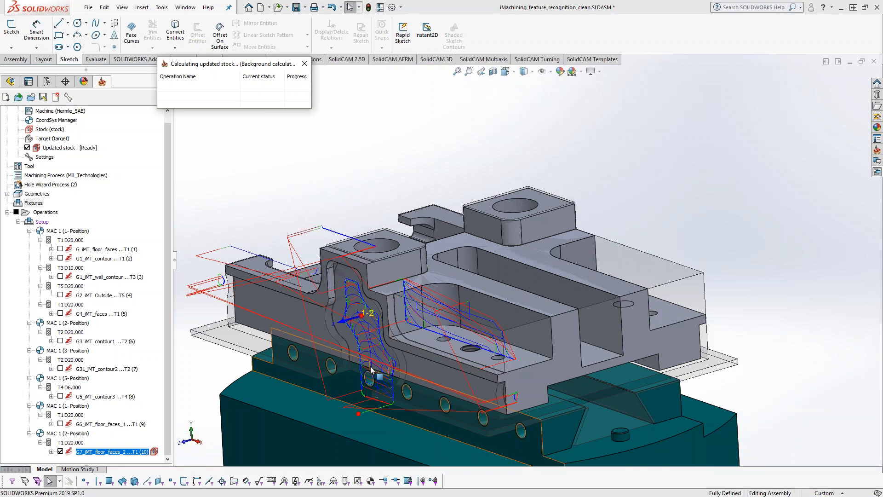
pyautogui.moveTo(368, 294); pyautogui.dragTo(405, 285, button='middle')
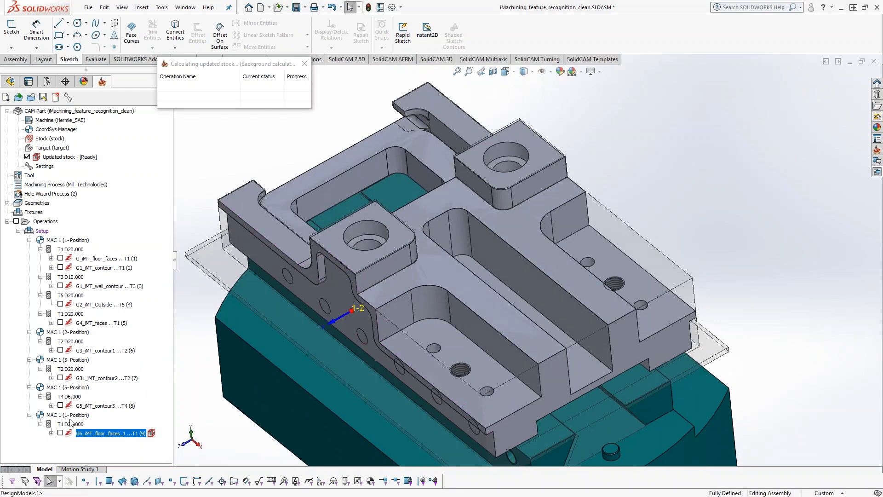
# Step: Orient the part to MAC 1 (1-Position) and highlight both boss top faces and the two lower drilled floor faces for reference
pyautogui.click(68, 415)
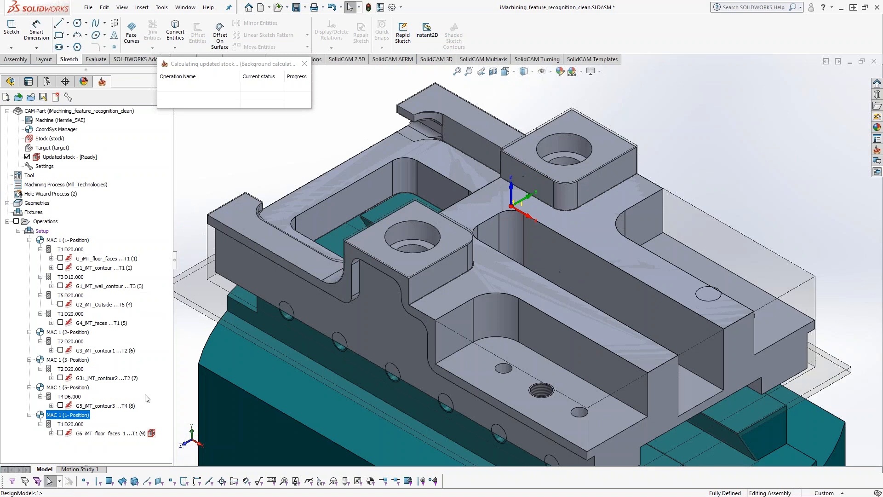
pyautogui.click(69, 434)
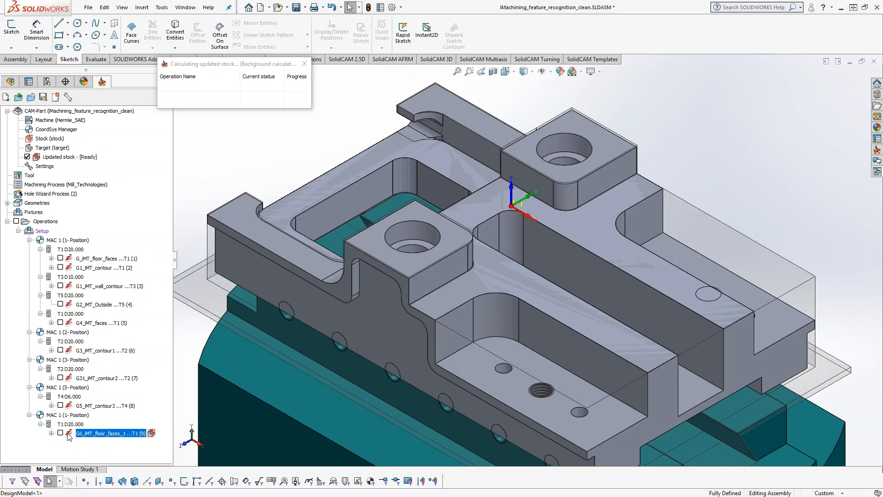
pyautogui.click(368, 238)
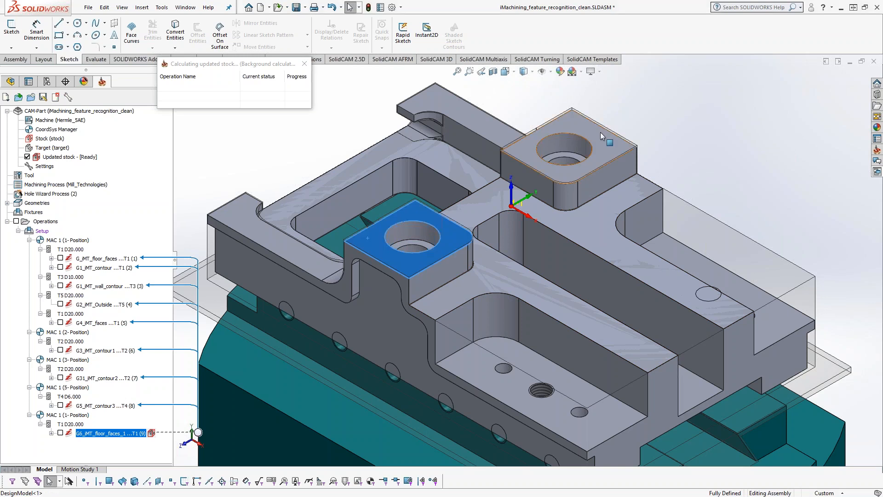
pyautogui.click(600, 131)
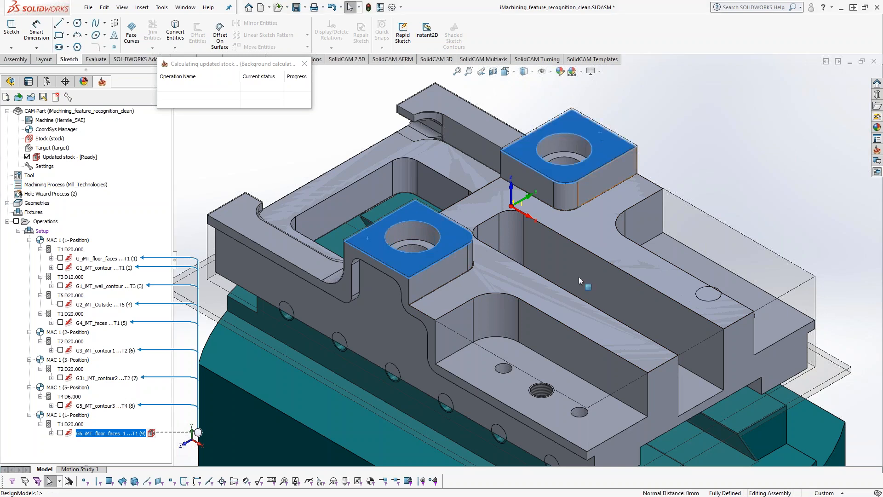
pyautogui.keyDown('ctrl'); pyautogui.click(538, 366); pyautogui.keyUp('ctrl')
pyautogui.keyDown('ctrl'); pyautogui.click(691, 255); pyautogui.keyUp('ctrl')
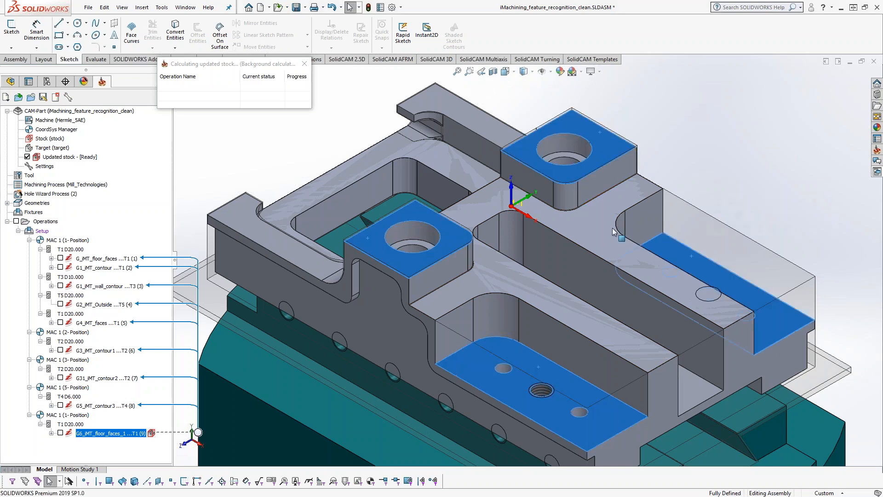
pyautogui.scroll(2, 225, 250)
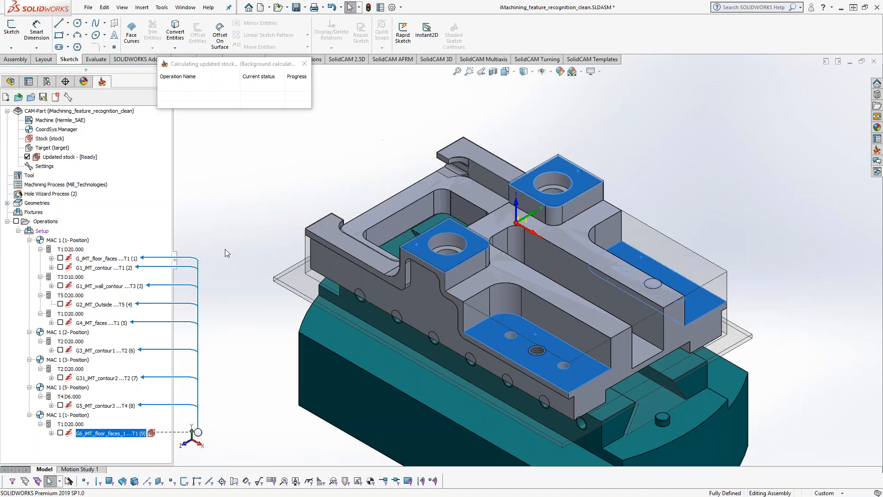
pyautogui.click(225, 249)
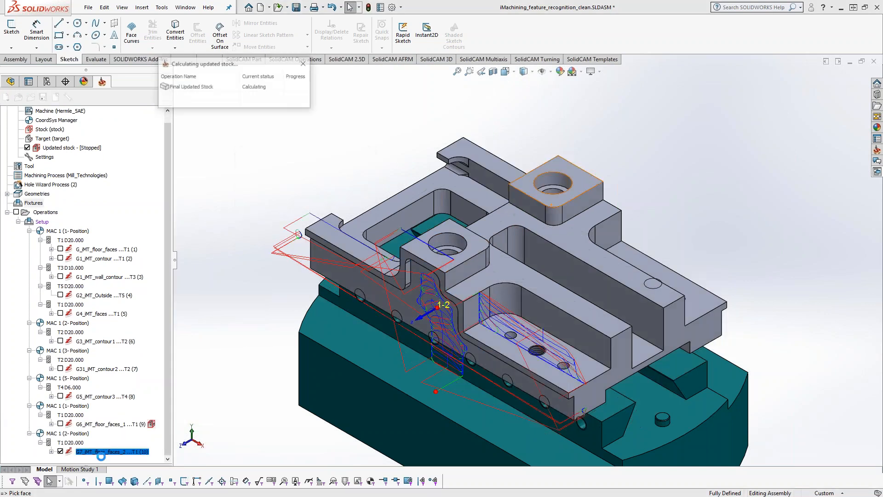
# Step: Delete the iMT_floor_faces_2 operation under MAC 1 (2-Position)
pyautogui.rightClick(93, 455)
pyautogui.click(119, 378)
pyautogui.press('Return')
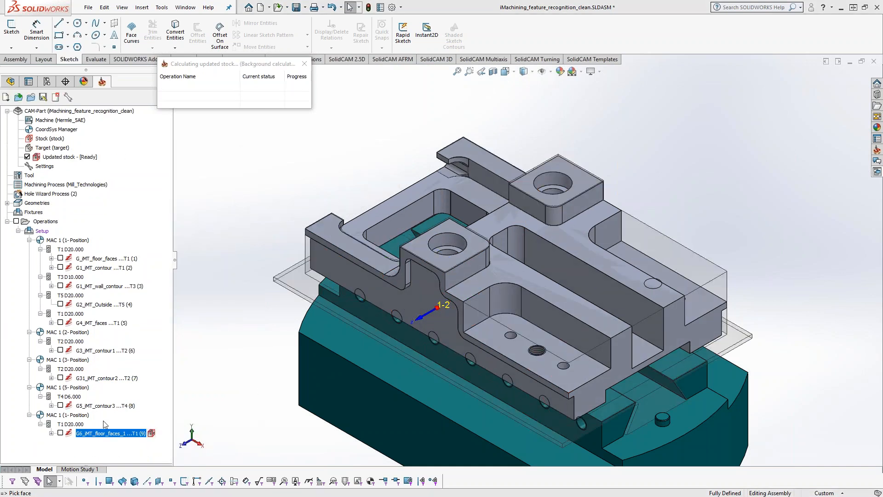
# Step: Duplicate the iMT_floor_faces_1 operation under MAC 1 (1-Position) and clear the copy's selected faces
pyautogui.click(78, 418)
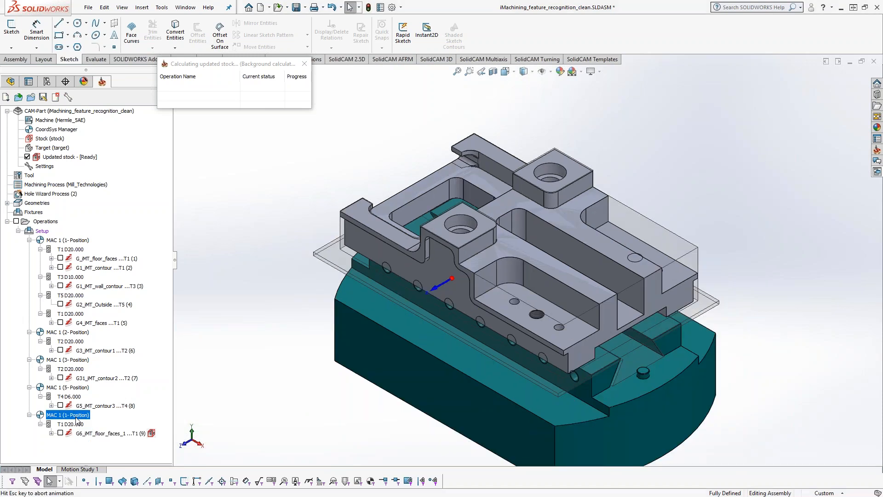
pyautogui.hotkey('ctrl', 'v')
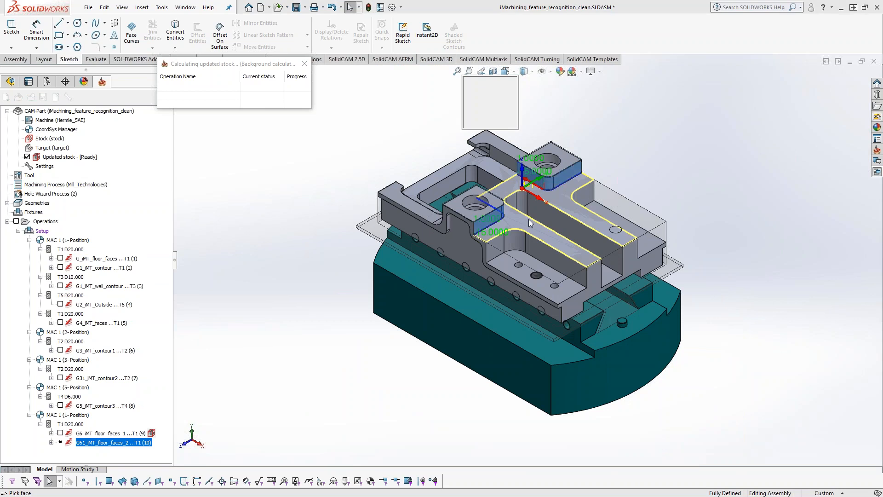
pyautogui.rightClick(636, 192)
pyautogui.click(649, 198)
pyautogui.scroll(-5, 477, 257)
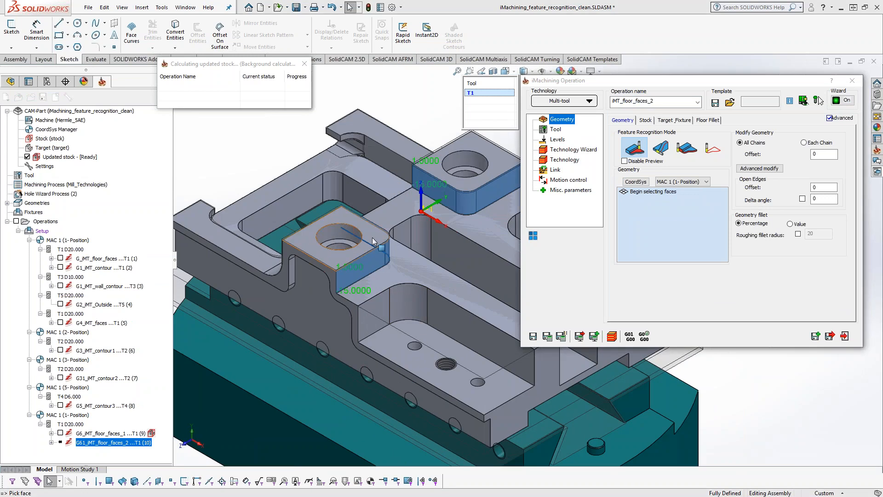
# Step: Pick the top faces of both bosses and the two lower drilled floor faces as the copied operation's geometry
pyautogui.click(374, 242)
pyautogui.click(502, 151)
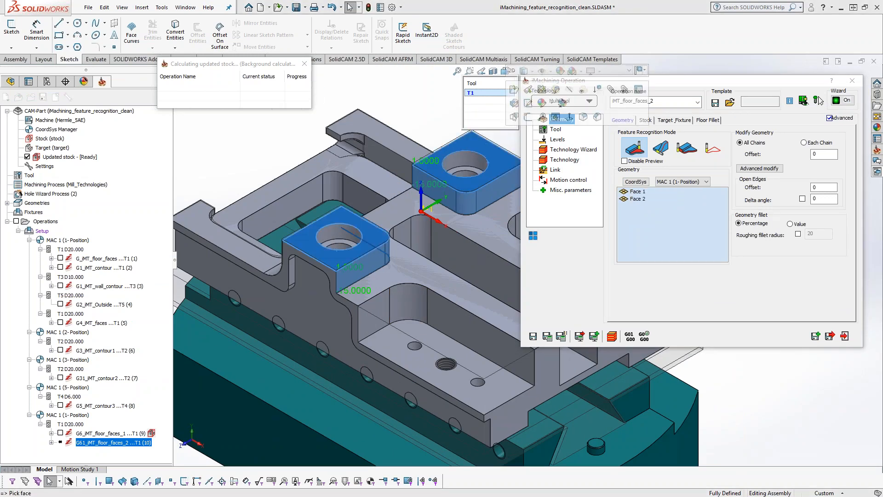
pyautogui.click(458, 356)
pyautogui.keyDown('ctrl'); pyautogui.moveTo(510, 392); pyautogui.dragTo(369, 420, button='middle'); pyautogui.keyUp('ctrl')
pyautogui.click(441, 303)
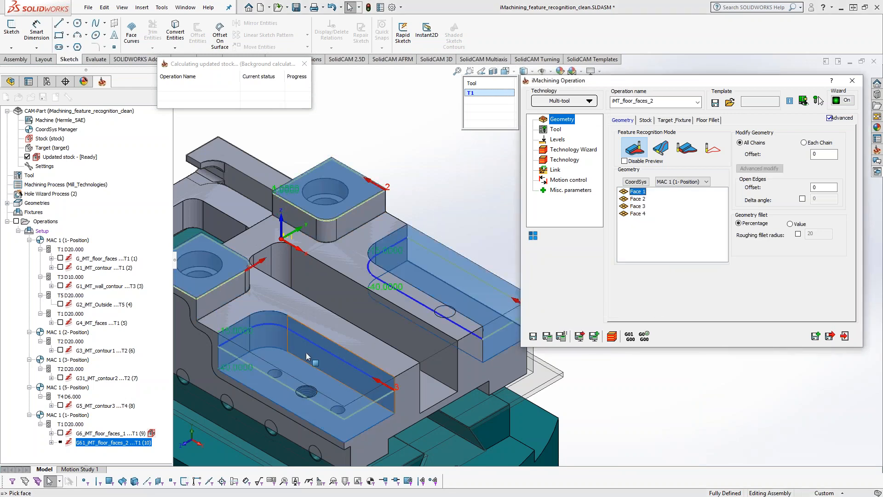
# Step: Save and calculate iMT_floor_faces_2, exit the operation, and hide its toolpath
pyautogui.click(546, 339)
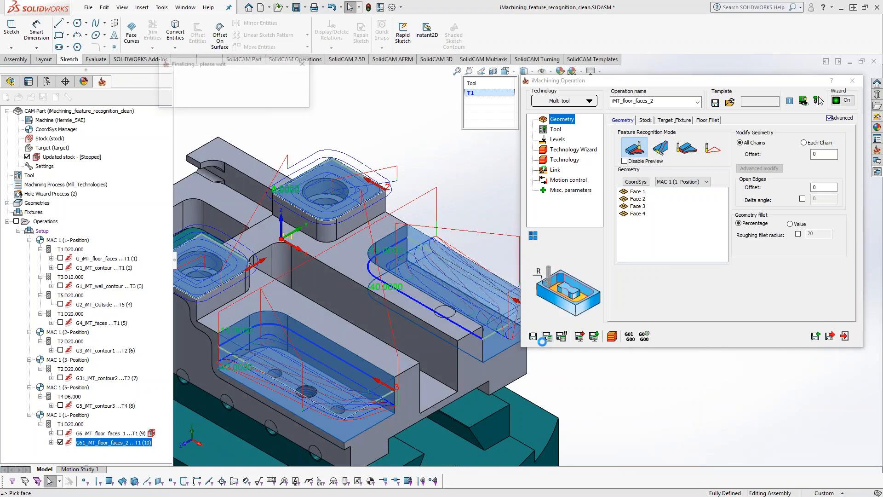
pyautogui.moveTo(487, 331); pyautogui.dragTo(441, 359, button='middle')
pyautogui.click(844, 337)
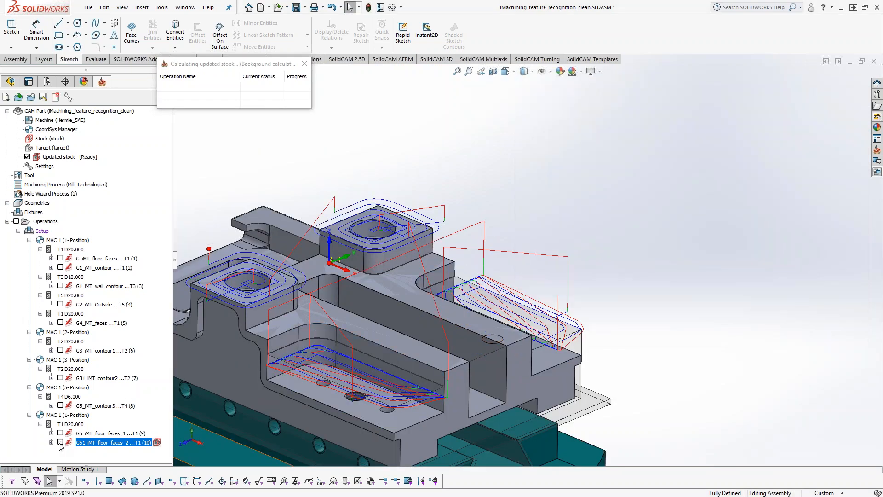
pyautogui.click(60, 442)
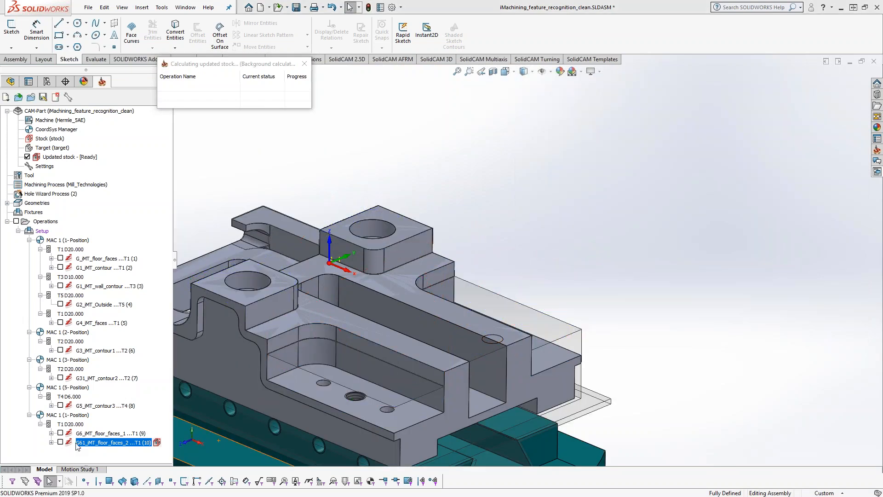
# Step: Reopen iMT_floor_faces_2 at its levels settings and examine the upper and lower levels recognized at the front boss's top face
pyautogui.doubleClick(75, 442)
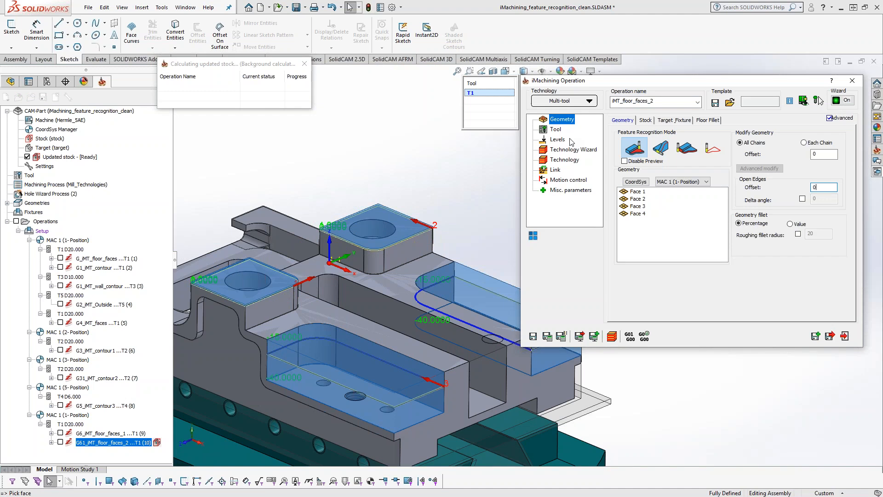
pyautogui.click(559, 139)
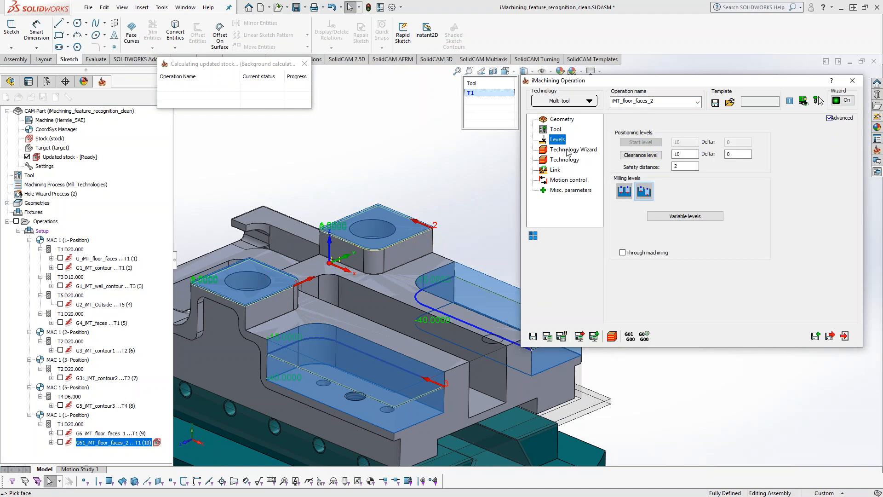
pyautogui.click(548, 337)
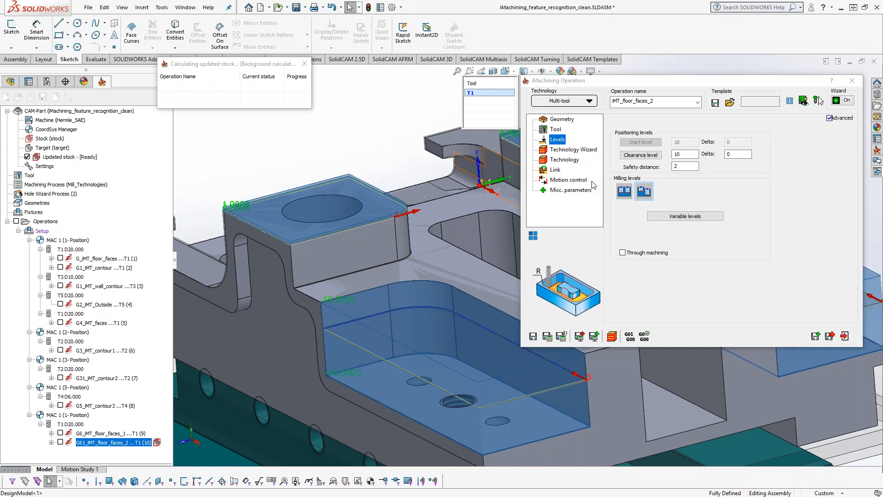
pyautogui.scroll(-4, 237, 230)
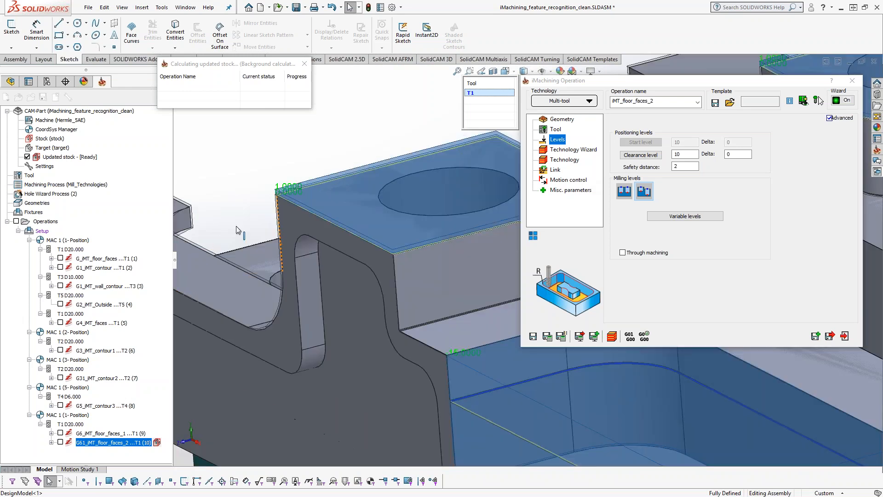
pyautogui.scroll(-6, 351, 208)
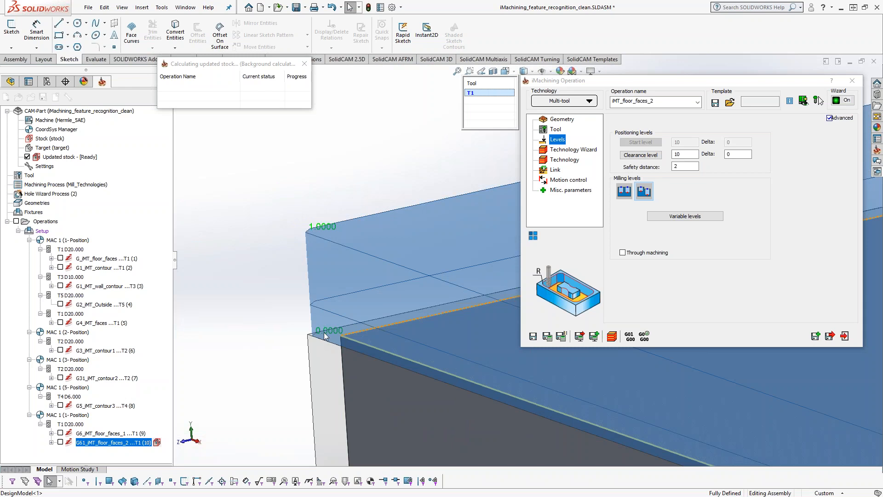
# Step: Examine the levels recognized for the lower drilled floor face, review the operation's picked faces, and exit without changes
pyautogui.scroll(7, 360, 236)
pyautogui.keyDown('ctrl'); pyautogui.moveTo(539, 369); pyautogui.dragTo(234, 290, button='middle'); pyautogui.keyUp('ctrl')
pyautogui.scroll(6, 483, 362)
pyautogui.keyDown('ctrl'); pyautogui.moveTo(483, 362); pyautogui.dragTo(294, 287, button='middle'); pyautogui.keyUp('ctrl')
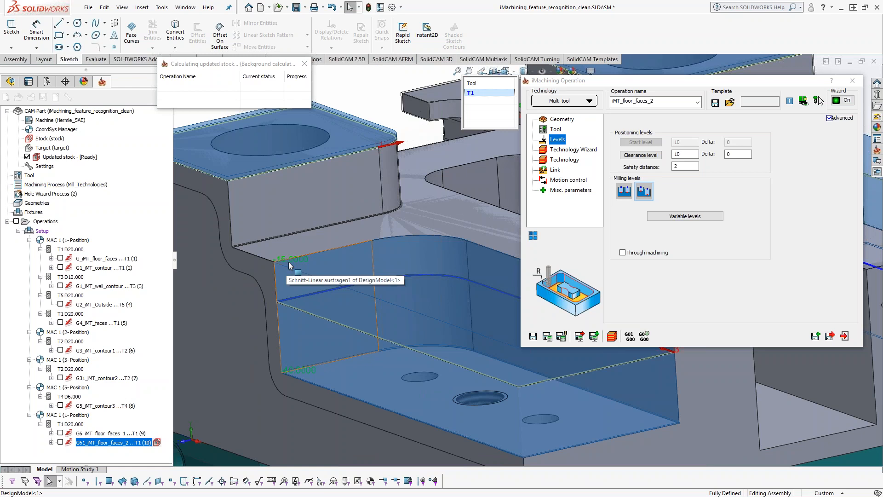
pyautogui.moveTo(289, 266)
pyautogui.mouseDown(button='middle')
pyautogui.moveTo(281, 267)
pyautogui.moveTo(301, 269)
pyautogui.mouseUp(button='middle')
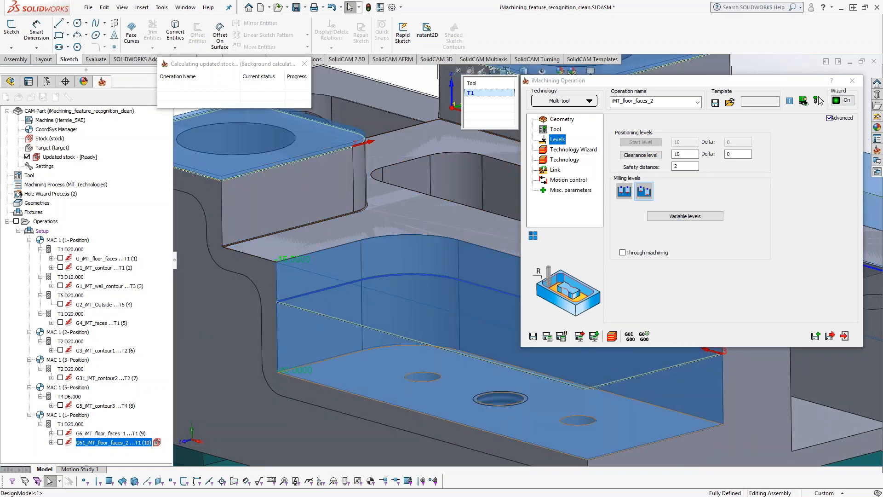
pyautogui.scroll(5, 305, 306)
pyautogui.keyDown('ctrl'); pyautogui.moveTo(570, 352); pyautogui.dragTo(414, 347, button='middle'); pyautogui.keyUp('ctrl')
pyautogui.moveTo(418, 338); pyautogui.dragTo(443, 250, button='middle')
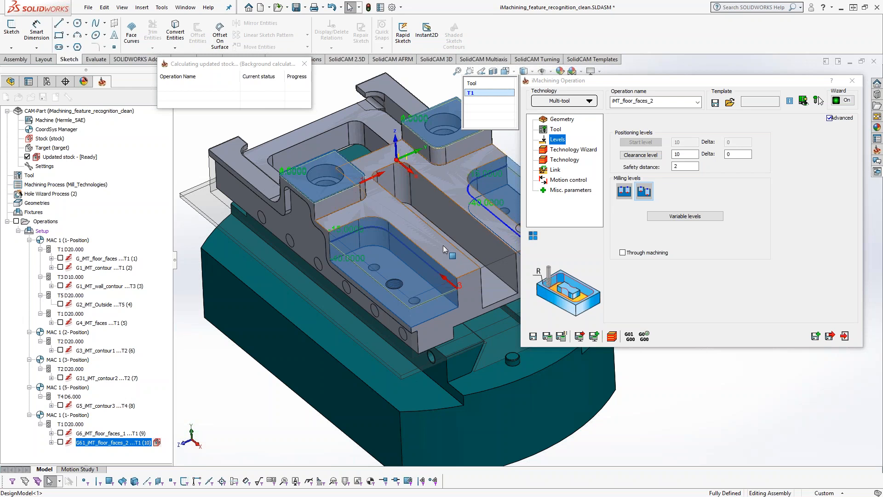
pyautogui.click(561, 119)
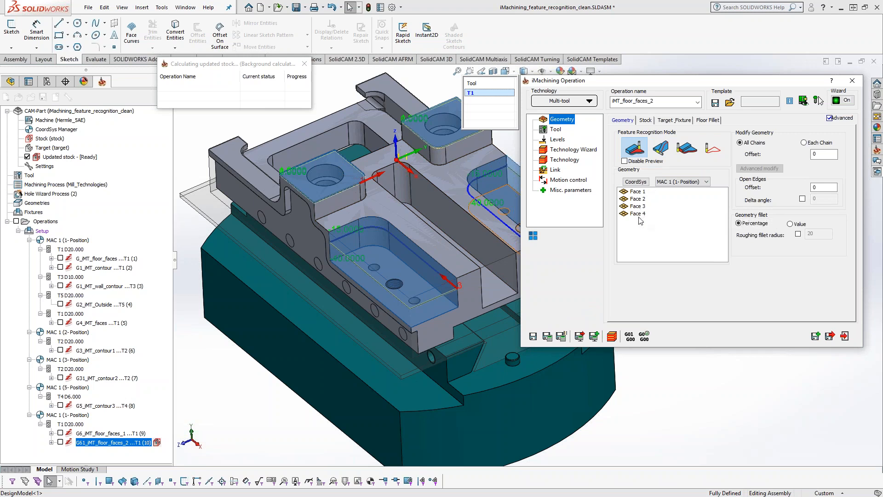
pyautogui.click(845, 336)
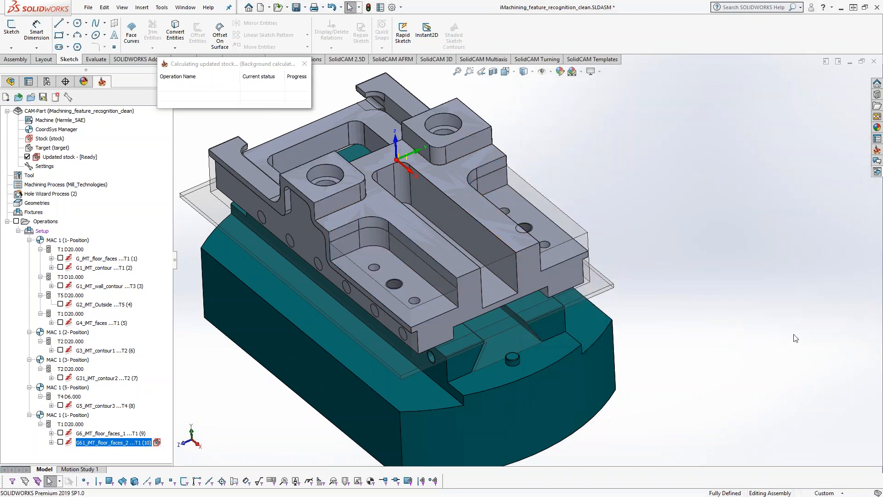
# Step: Simulate all operations in SolidCAM Simulator (Beta) while adjusting the playback speed, and close the simulation
pyautogui.rightClick(31, 224)
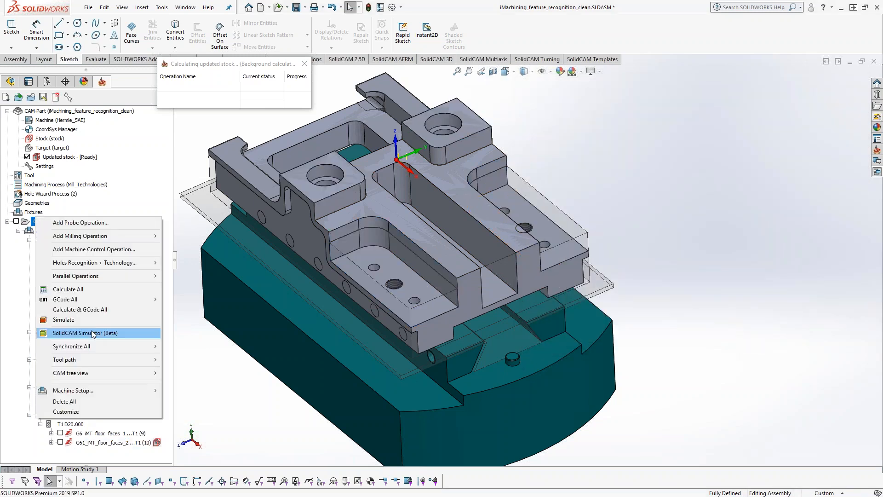
pyautogui.click(92, 330)
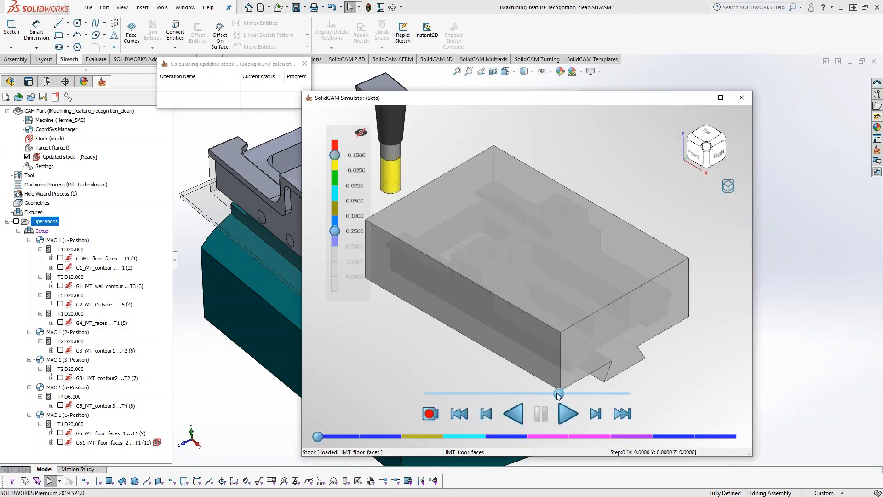
pyautogui.moveTo(558, 394); pyautogui.dragTo(537, 393)
pyautogui.click(567, 413)
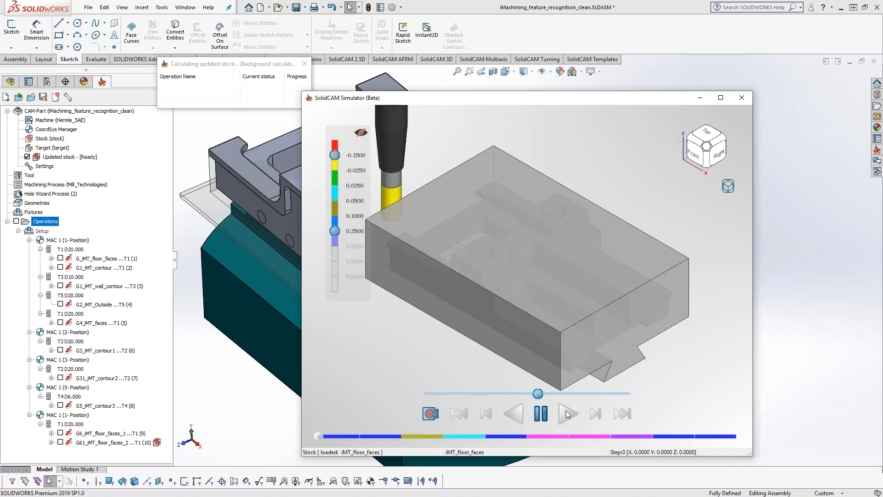
pyautogui.moveTo(538, 395); pyautogui.dragTo(550, 396)
pyautogui.moveTo(529, 310); pyautogui.dragTo(526, 307, button='middle')
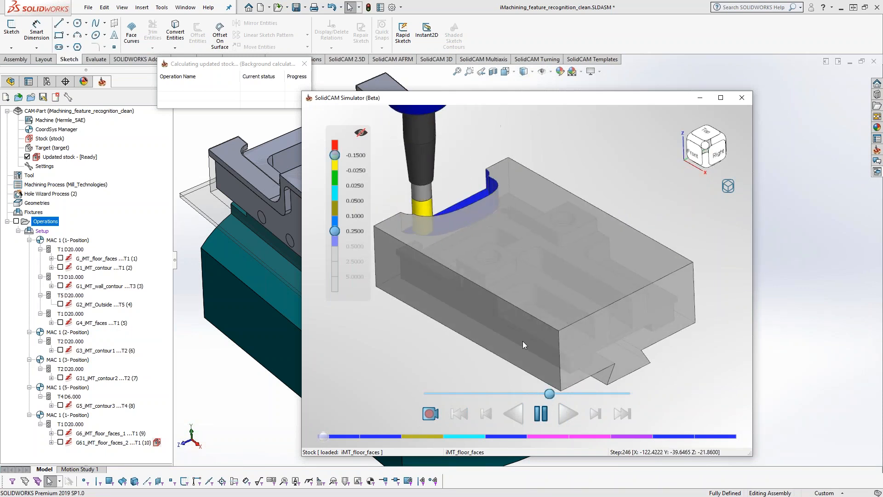
pyautogui.moveTo(555, 390); pyautogui.dragTo(584, 393)
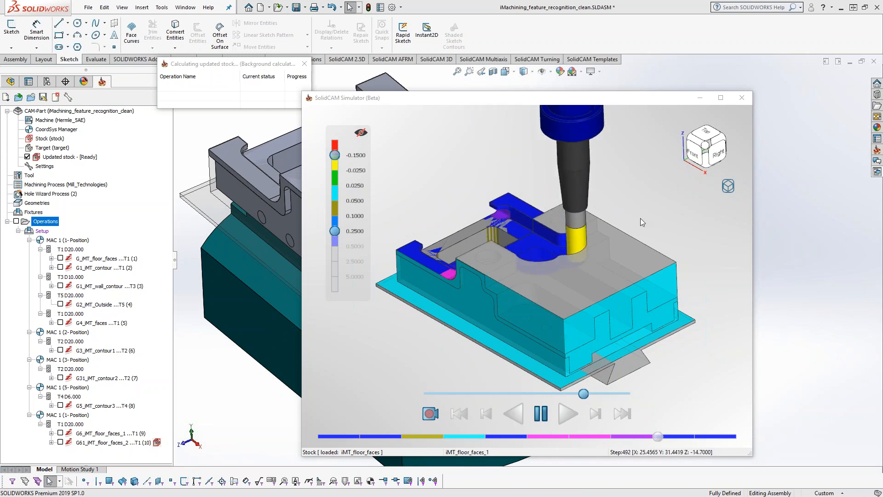
pyautogui.click(742, 98)
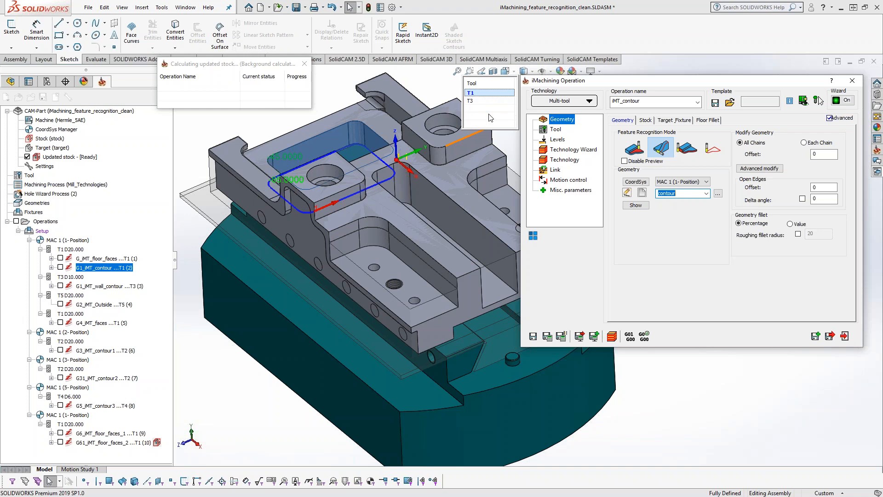
# Step: Review the iRest data of the T3 iMT_wall_contour sub-operation and the available technology types, keeping Multi-tool
pyautogui.click(494, 101)
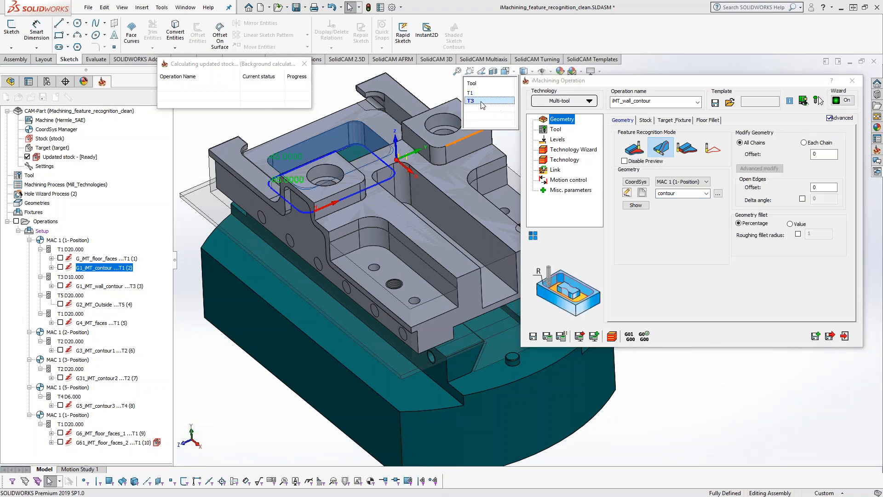
pyautogui.click(562, 160)
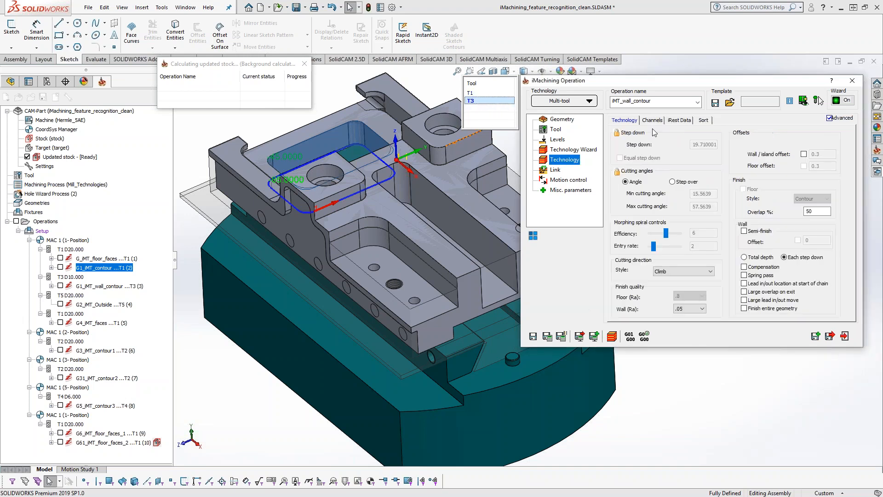
pyautogui.click(680, 121)
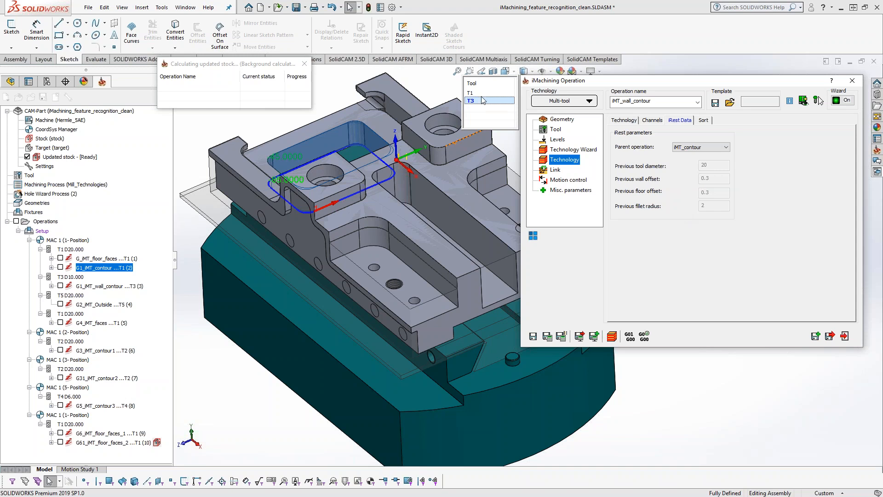
pyautogui.click(559, 103)
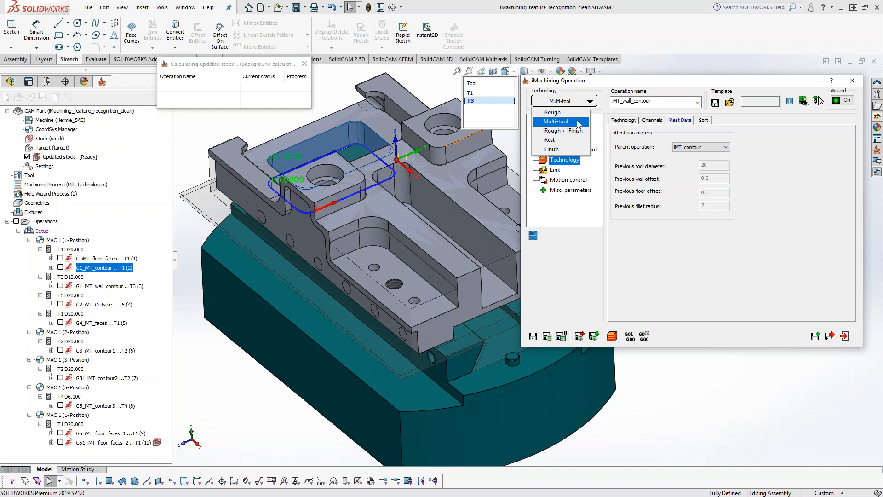
pyautogui.click(578, 122)
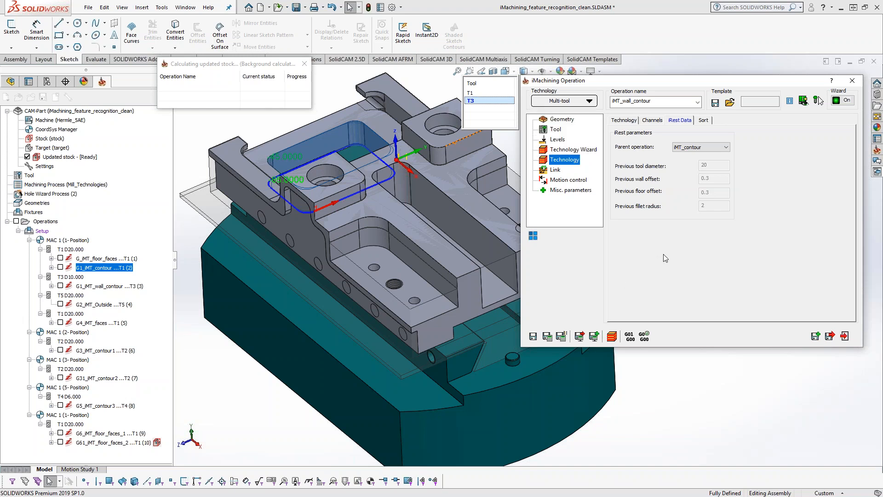